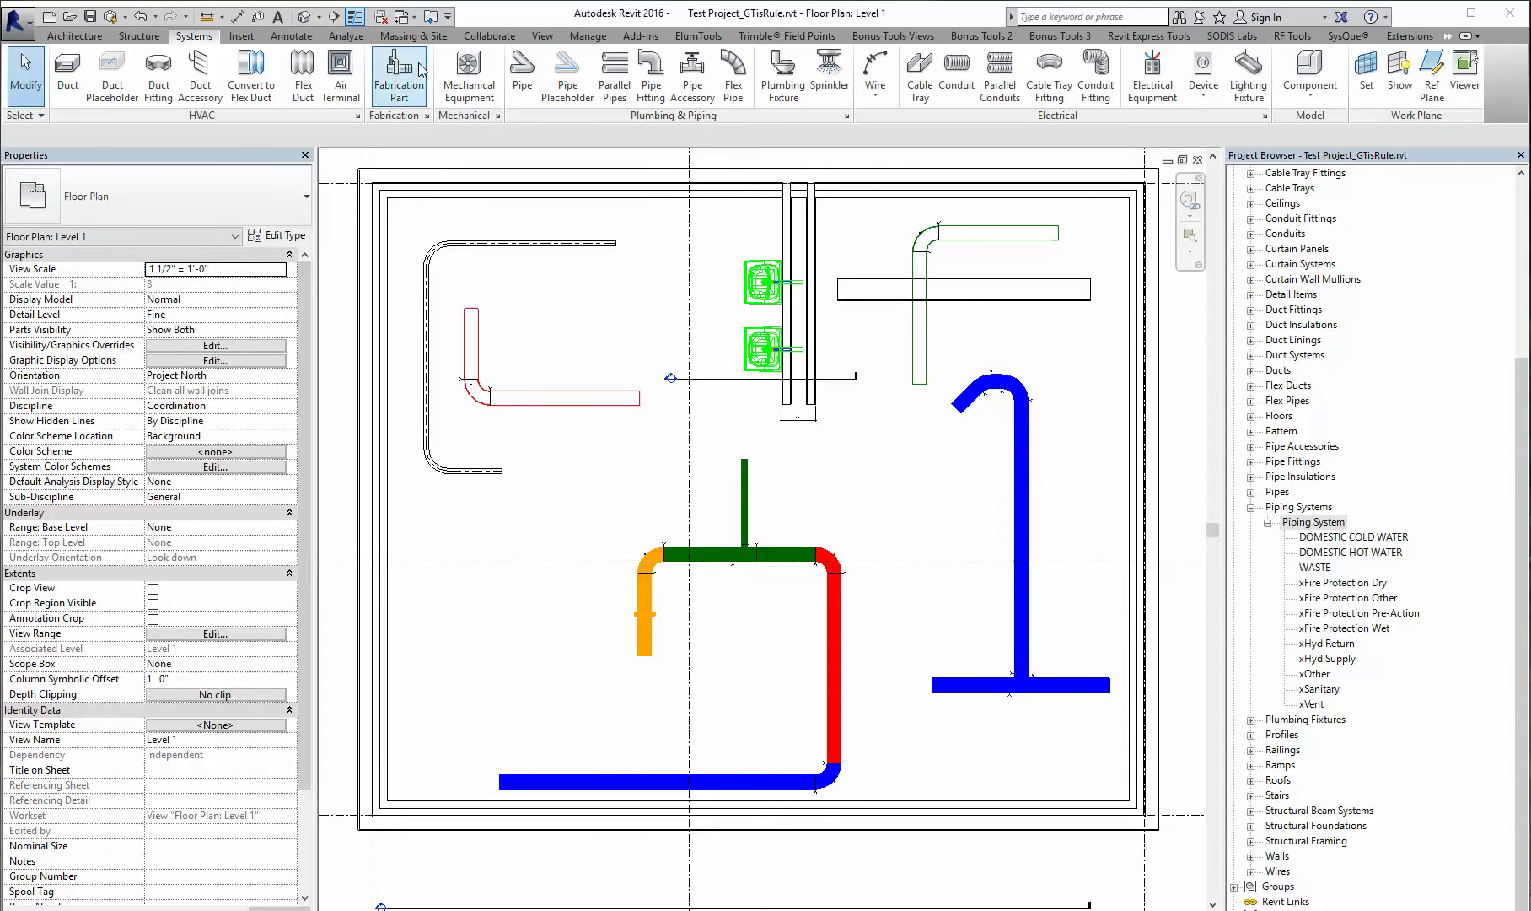
# Show the list of open views, start and cancel a New Project, then list the views again
pyautogui.click(415, 17)
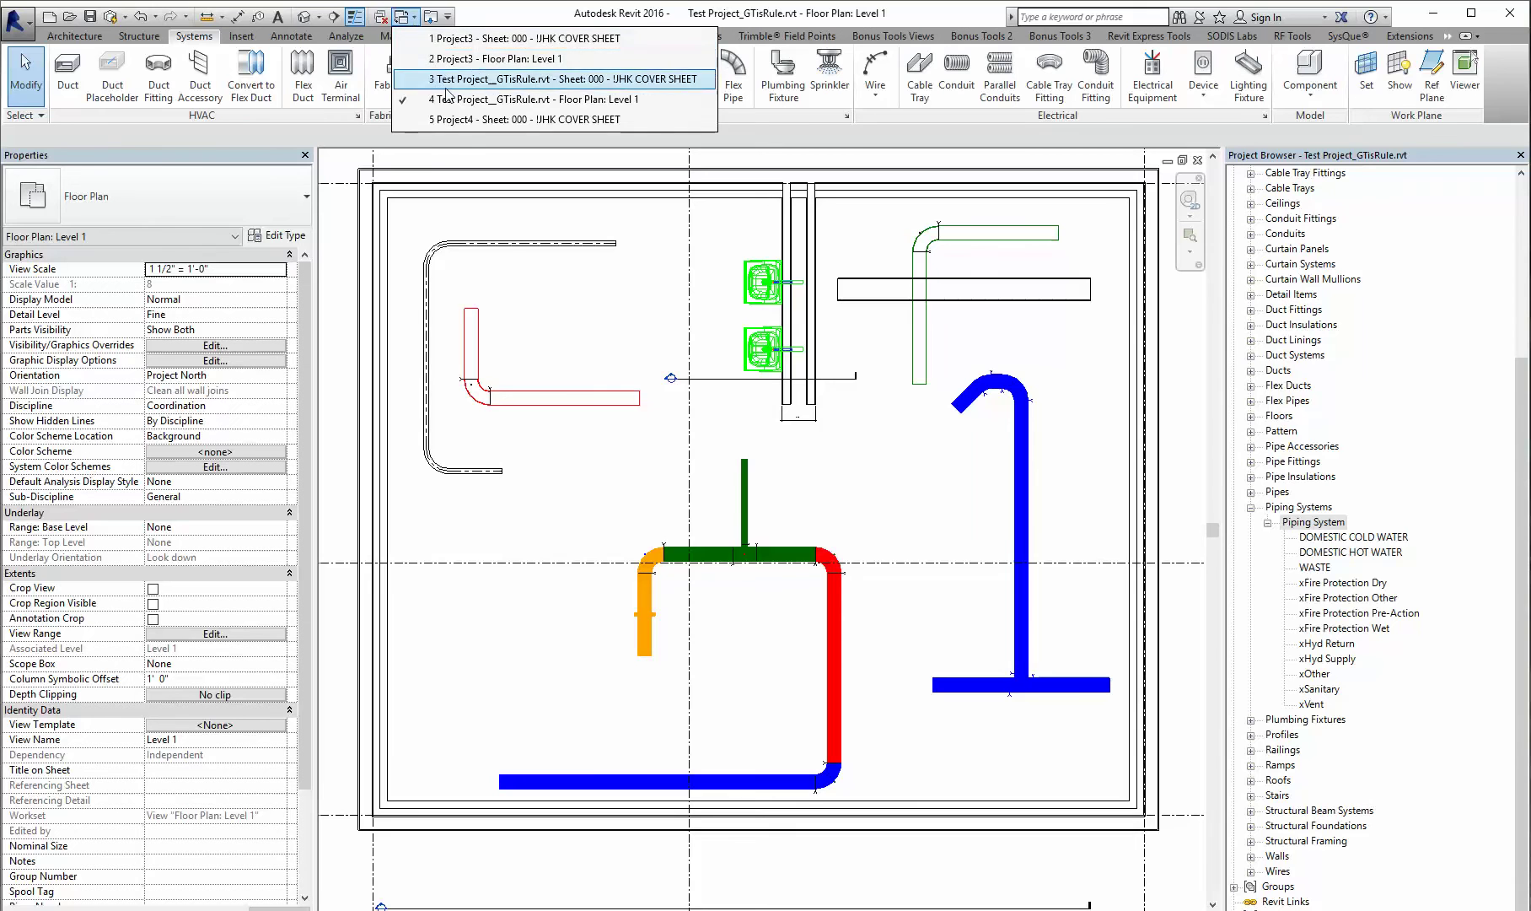
pyautogui.click(50, 17)
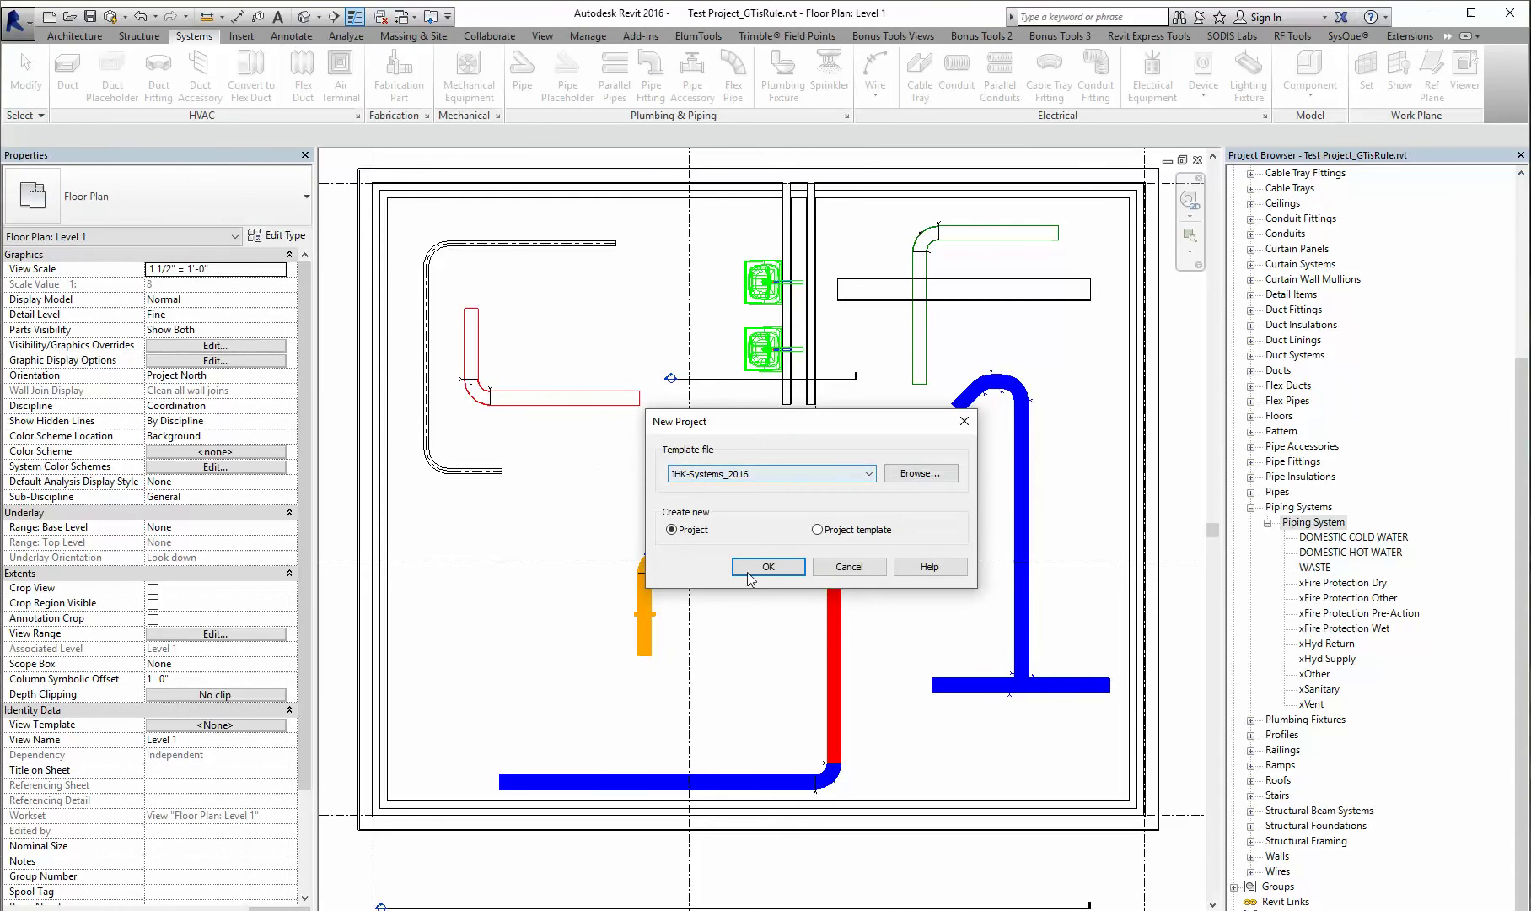
pyautogui.click(850, 567)
pyautogui.click(400, 24)
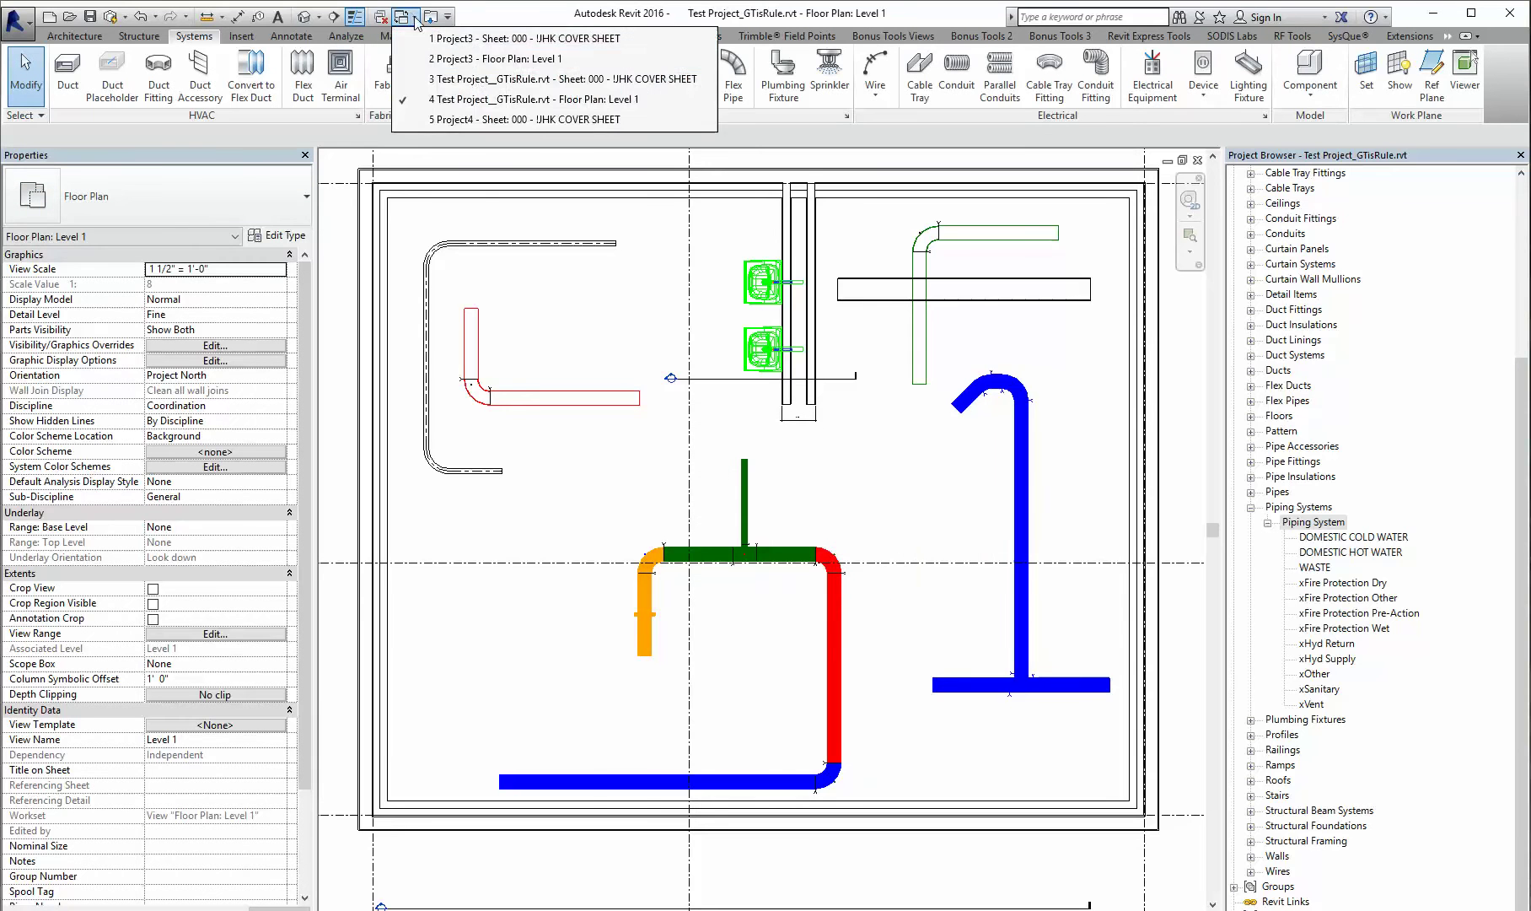
# Review Project3's Piping System types, then return to Test Project_GTisRule's Level 1 floor plan
pyautogui.click(481, 61)
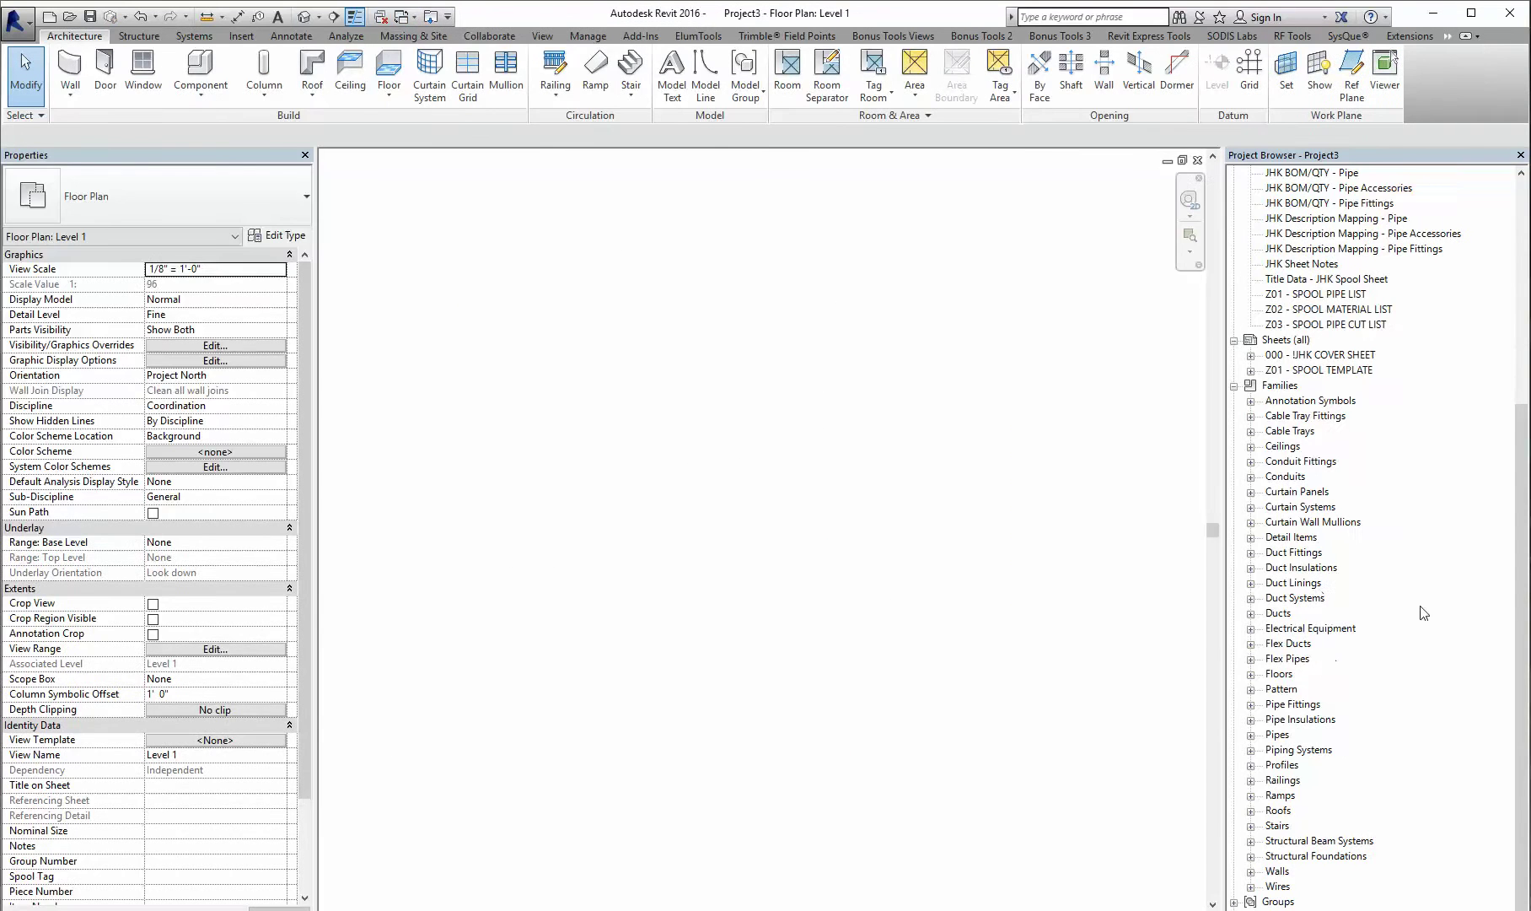
pyautogui.click(1524, 523)
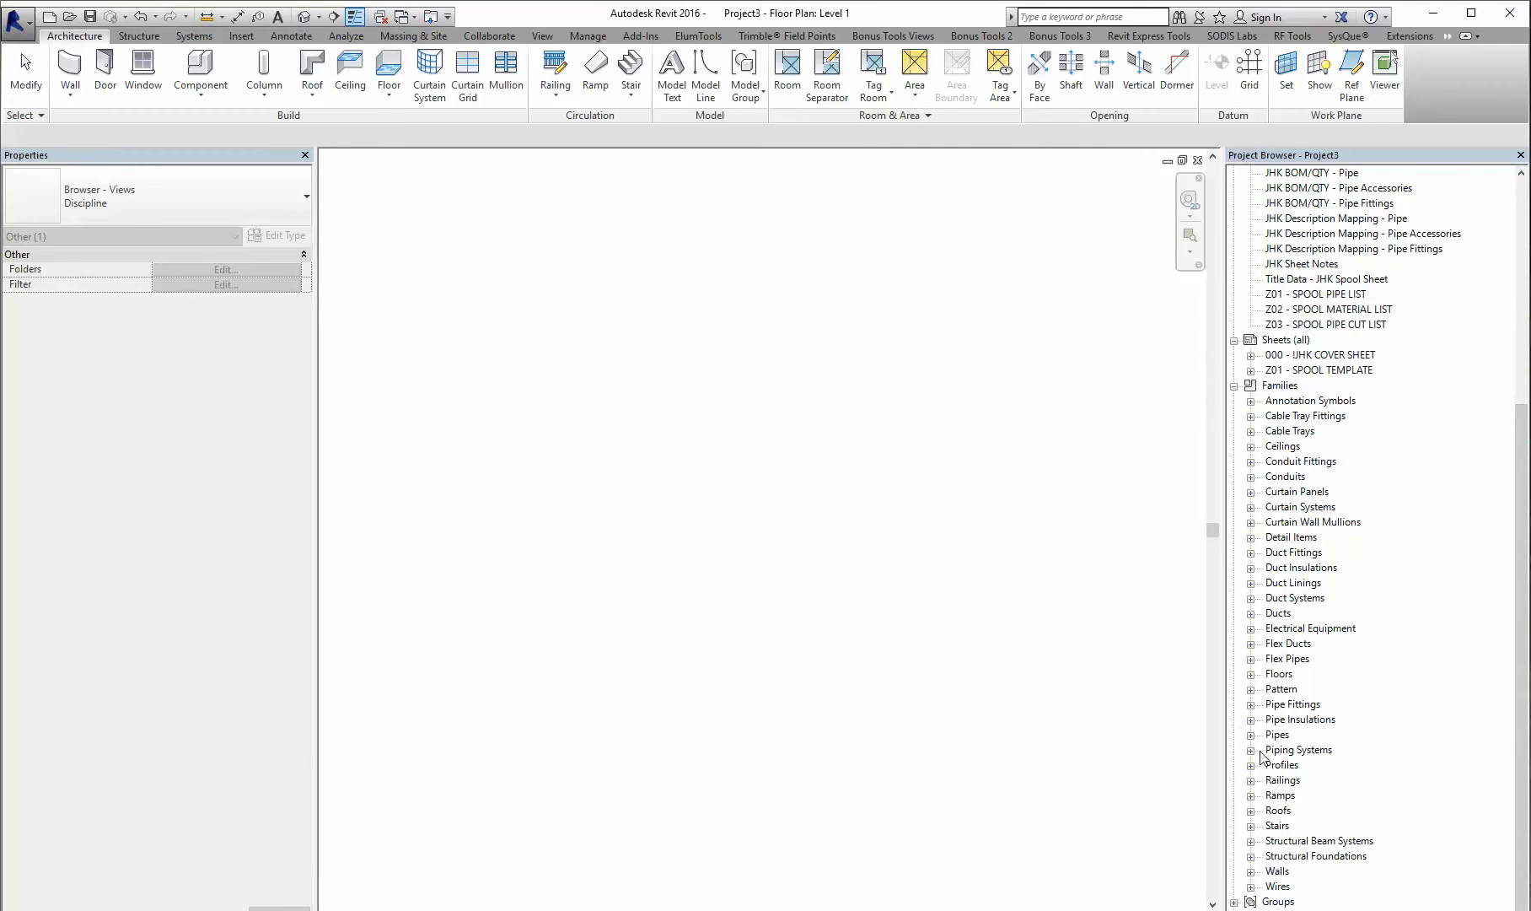
pyautogui.click(1252, 751)
pyautogui.scroll(-1, 1365, 668)
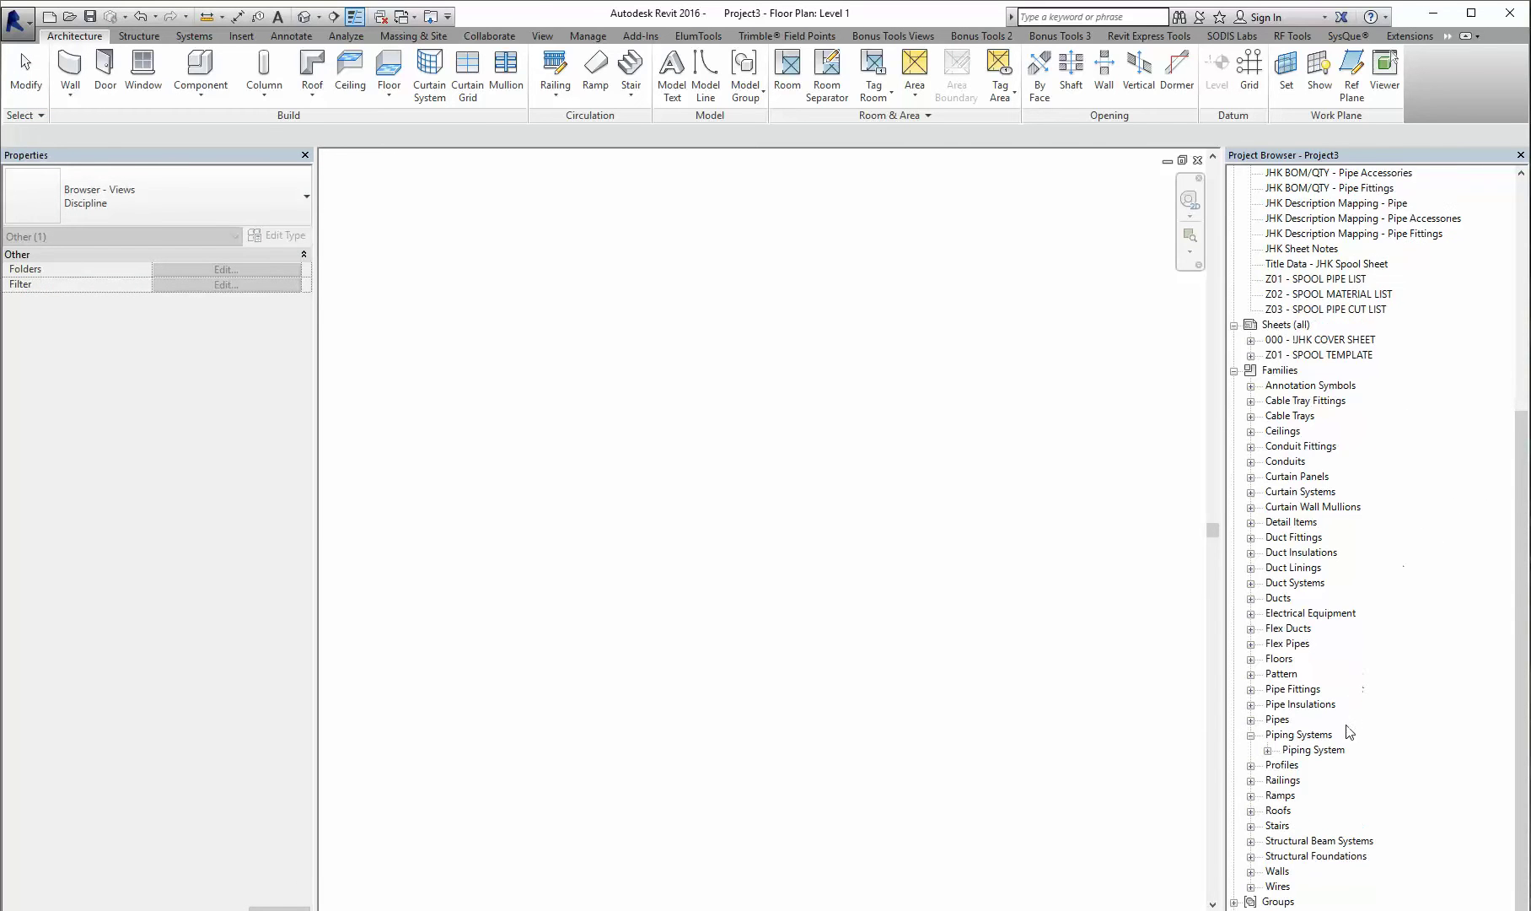
pyautogui.click(1269, 750)
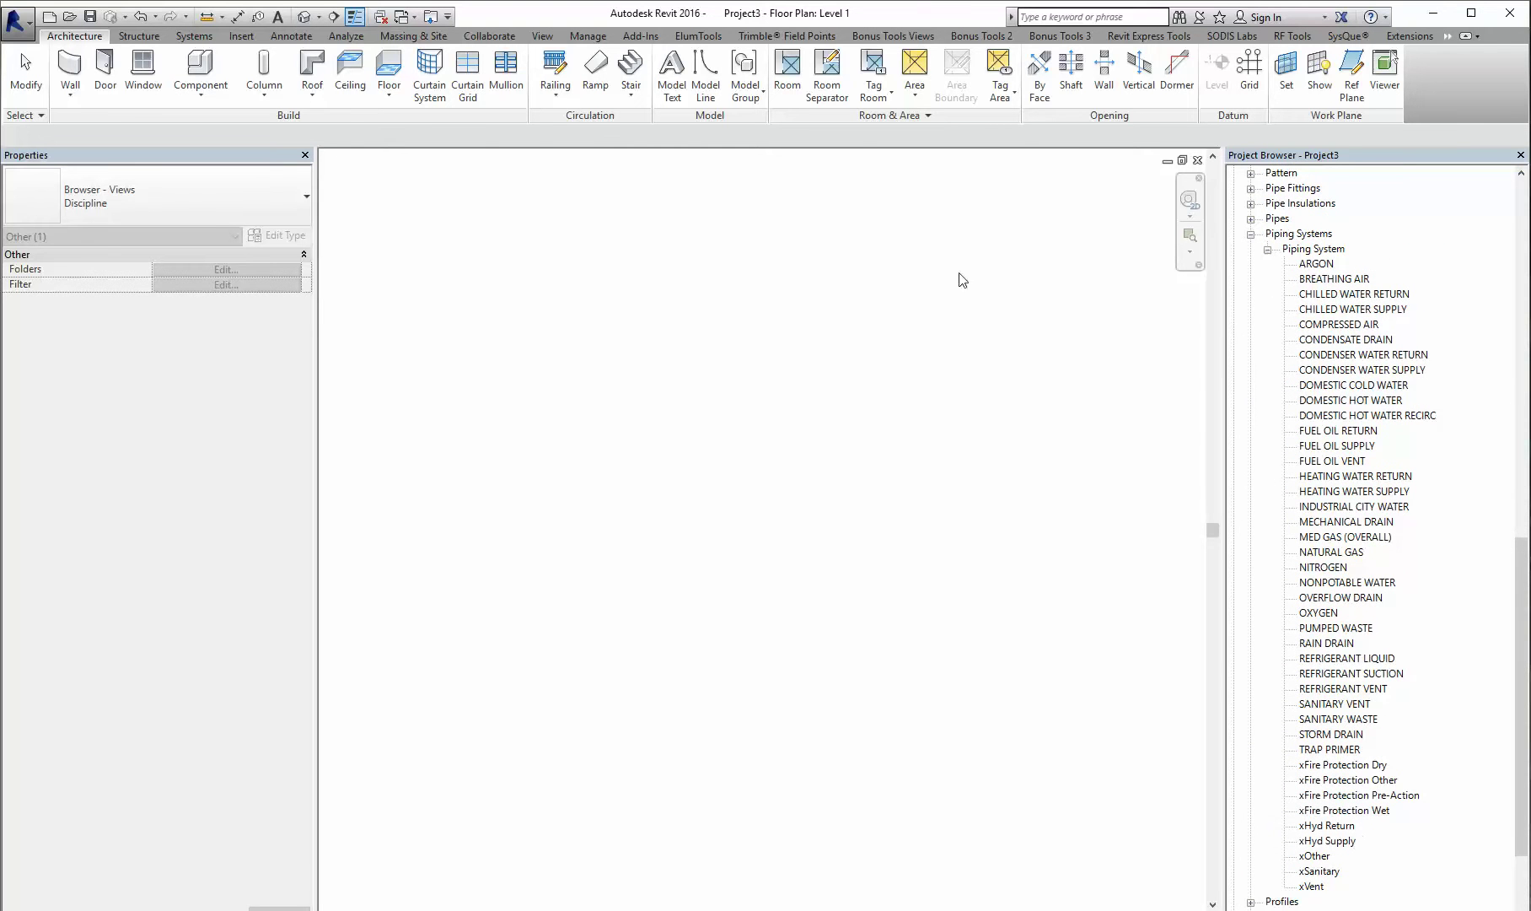
pyautogui.click(403, 17)
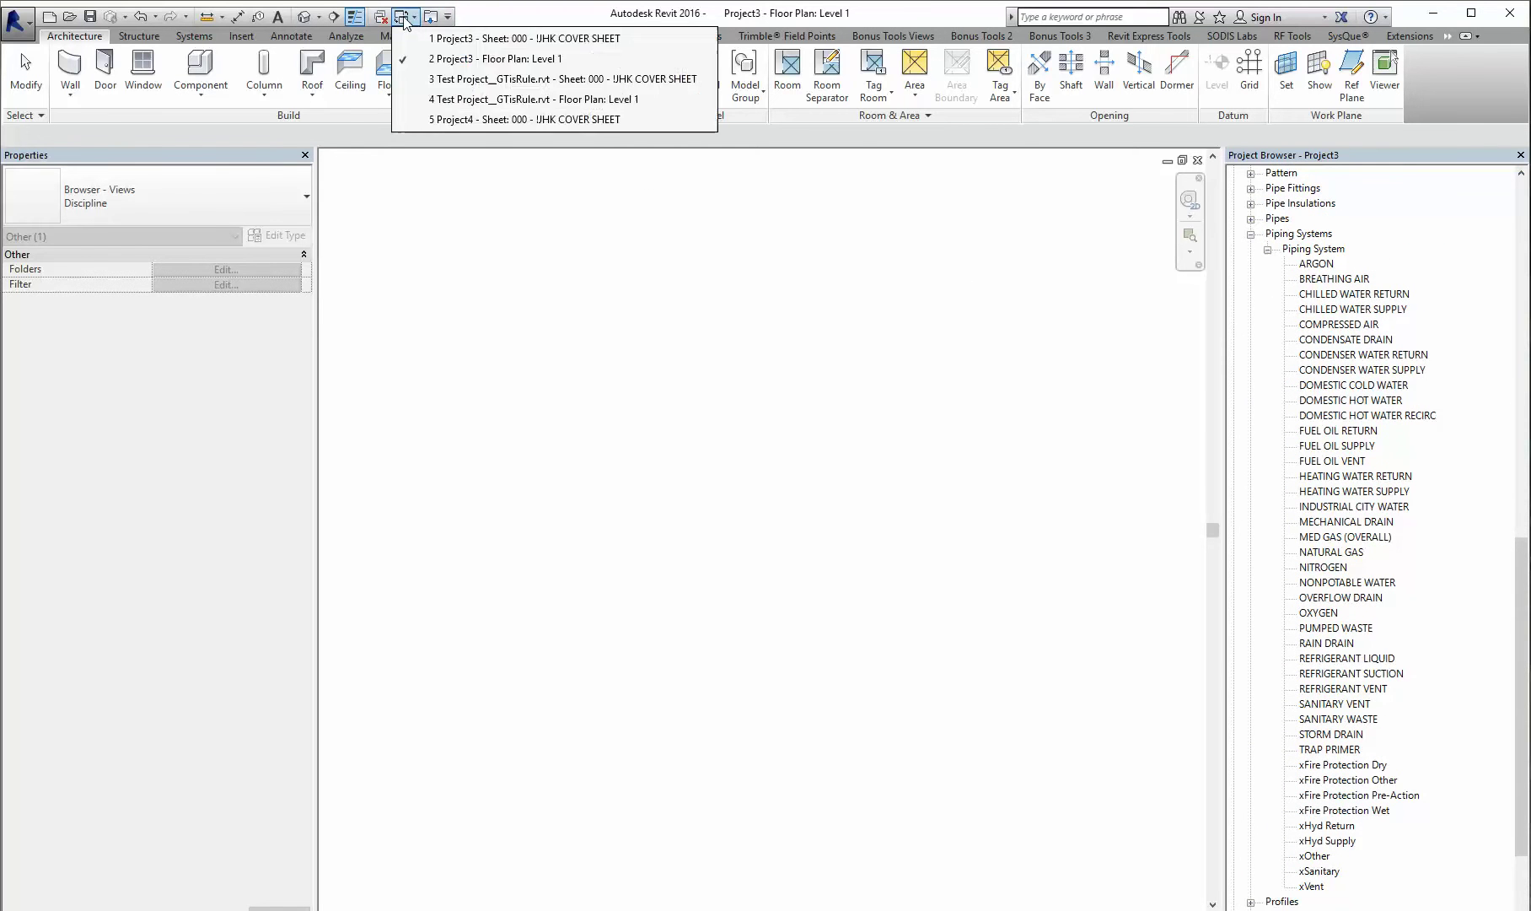
pyautogui.click(501, 99)
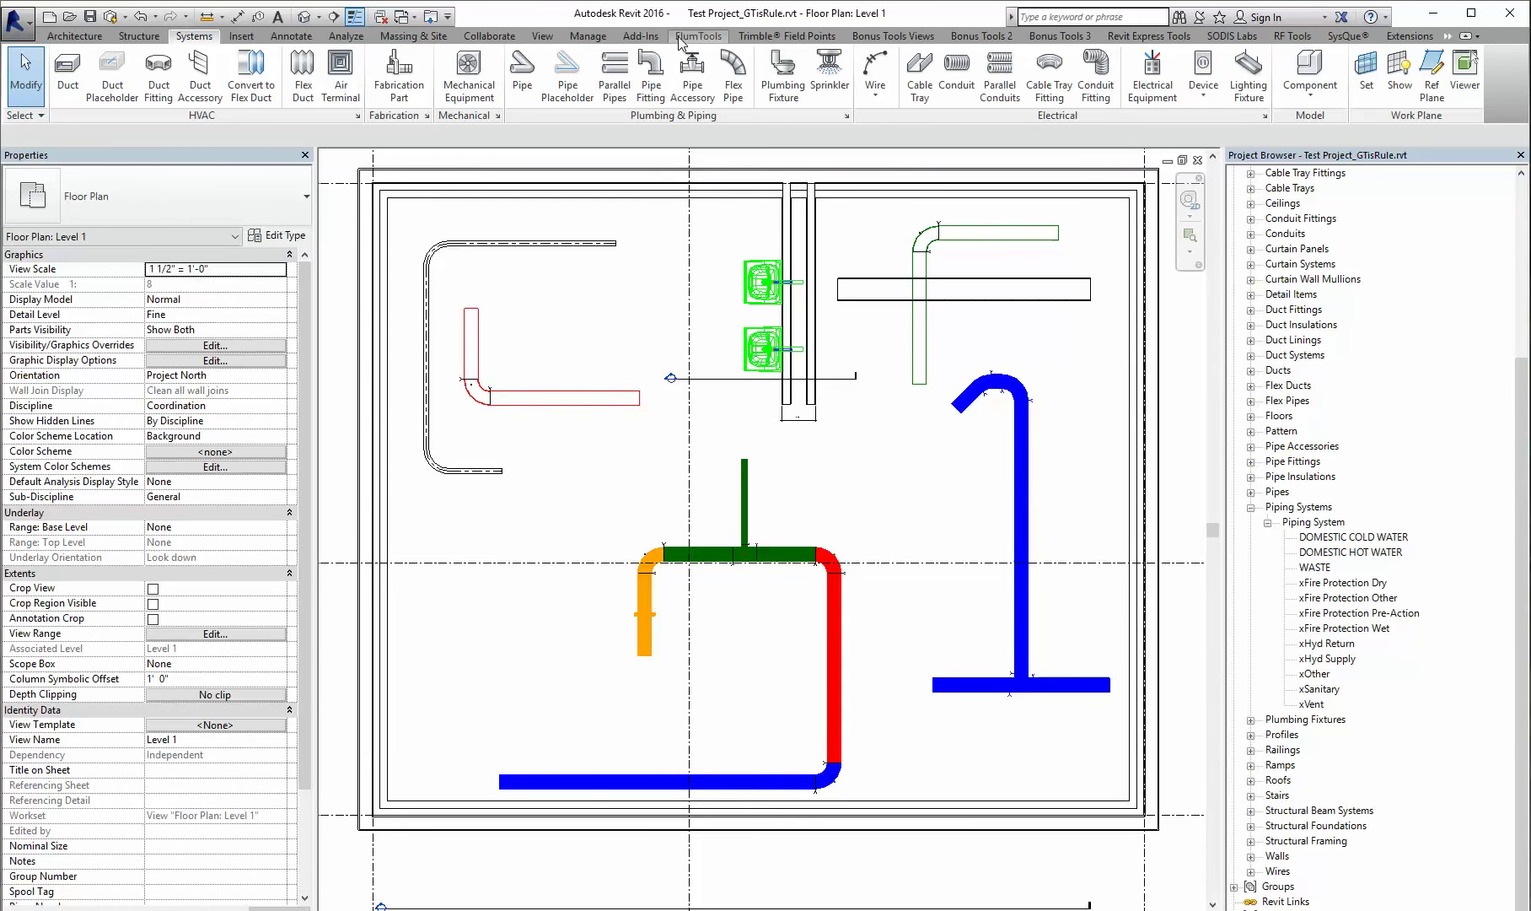
# Transfer only the Piping System Types from Project4 into Test Project_GTisRule
pyautogui.click(588, 35)
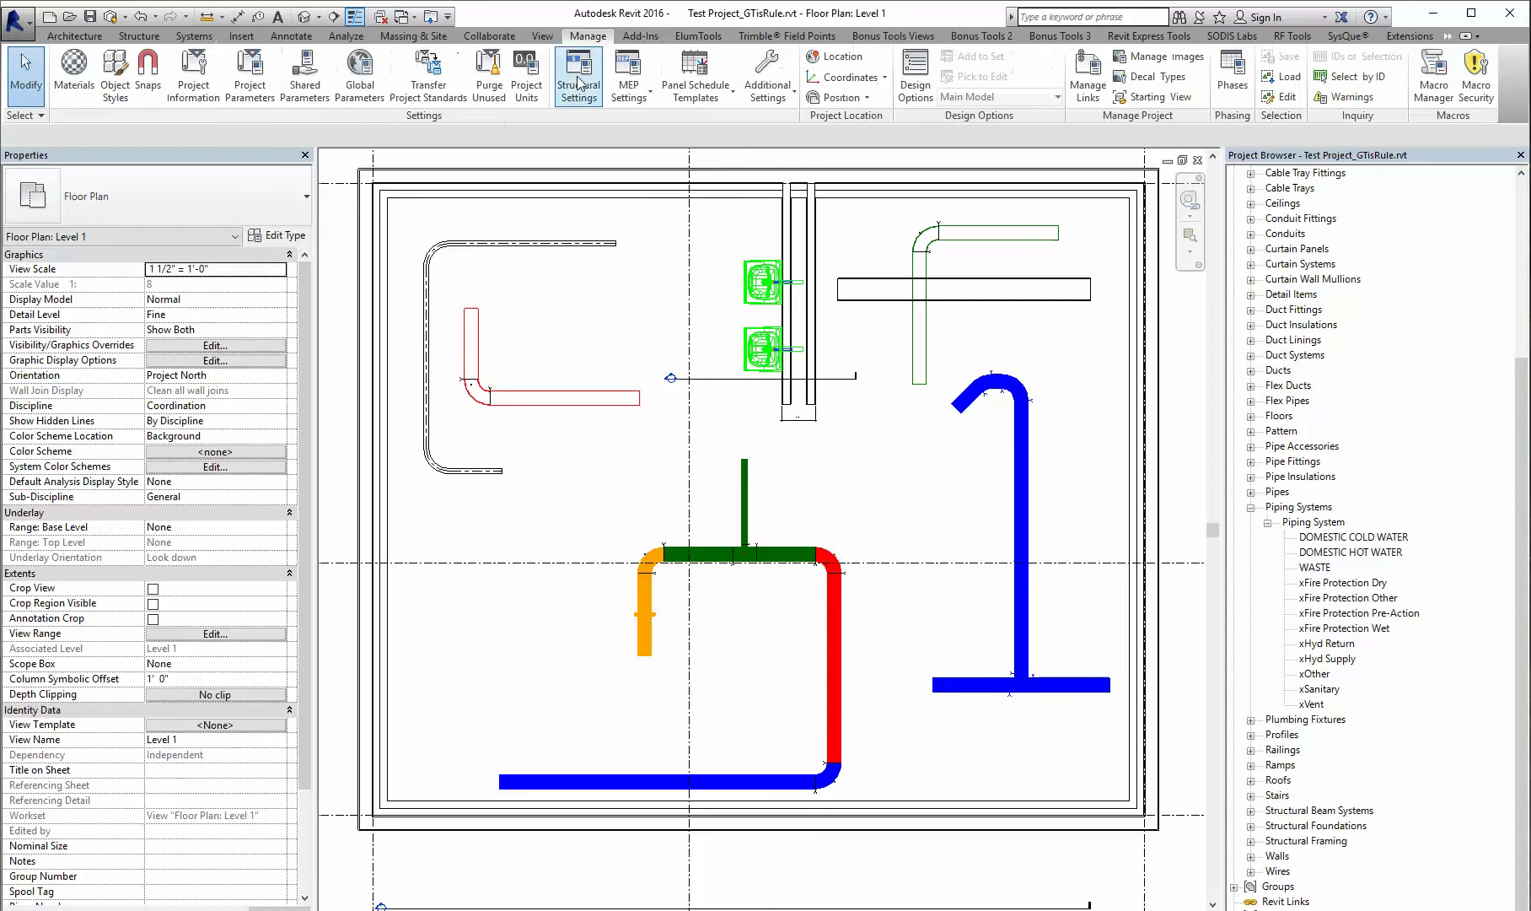
pyautogui.click(432, 86)
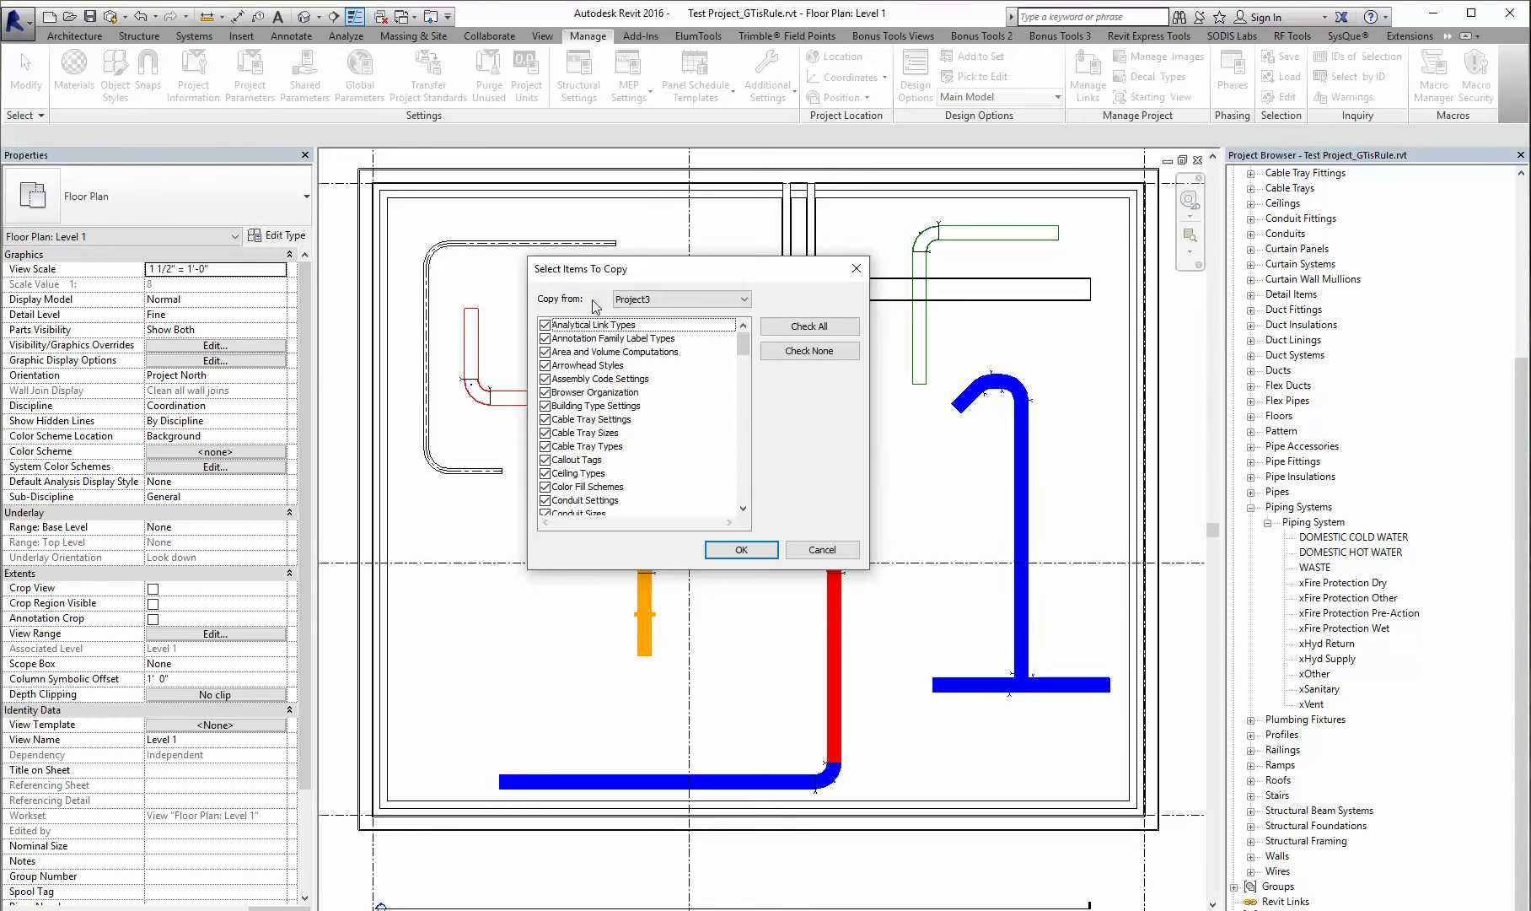
pyautogui.click(664, 300)
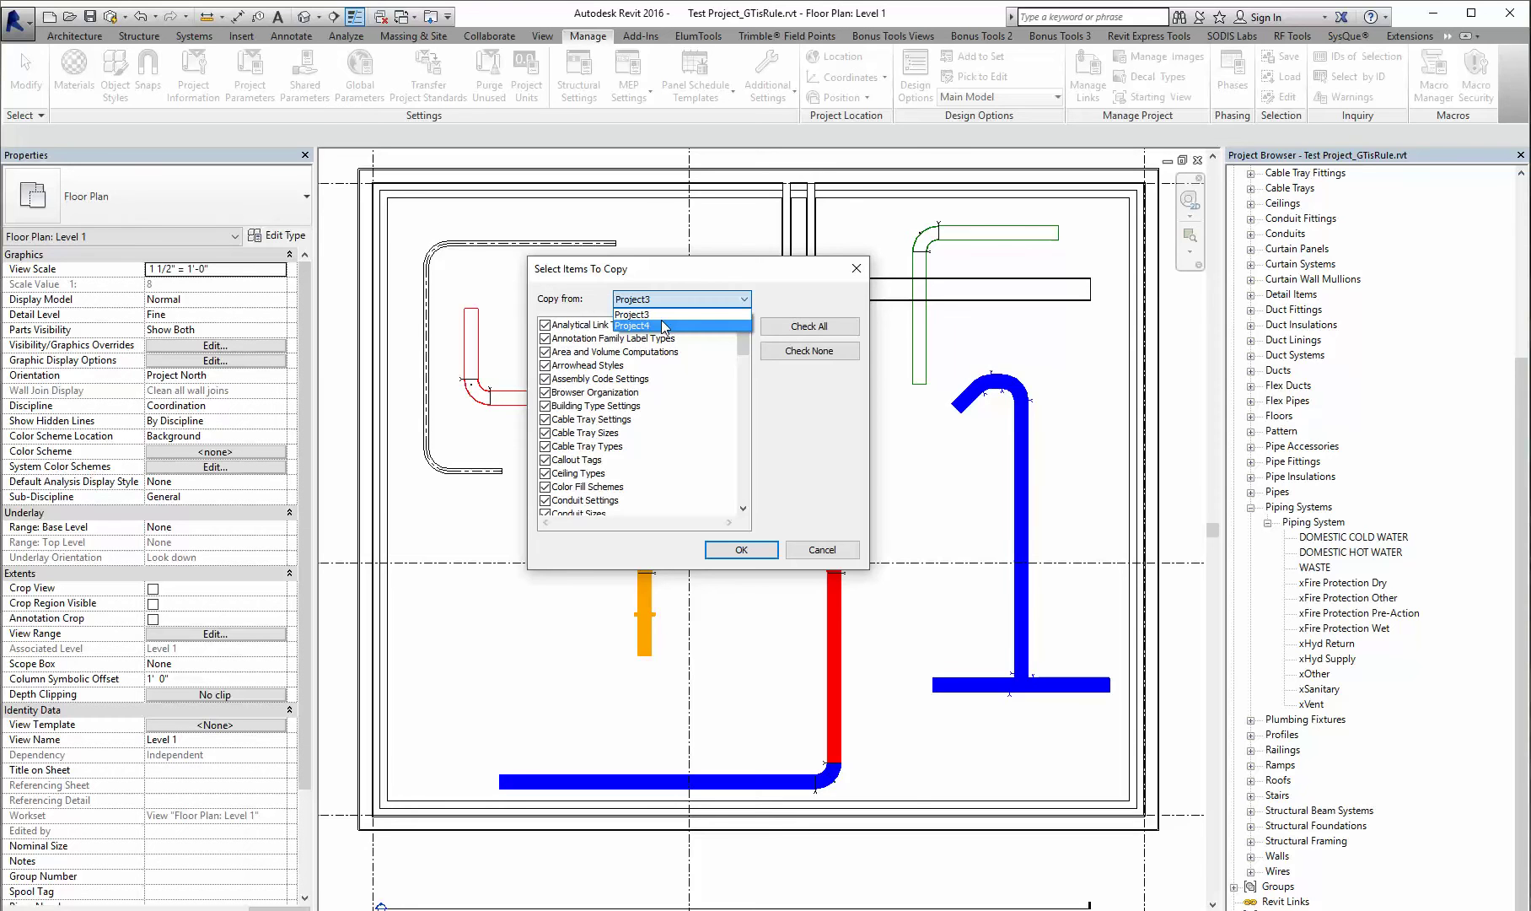
pyautogui.click(663, 325)
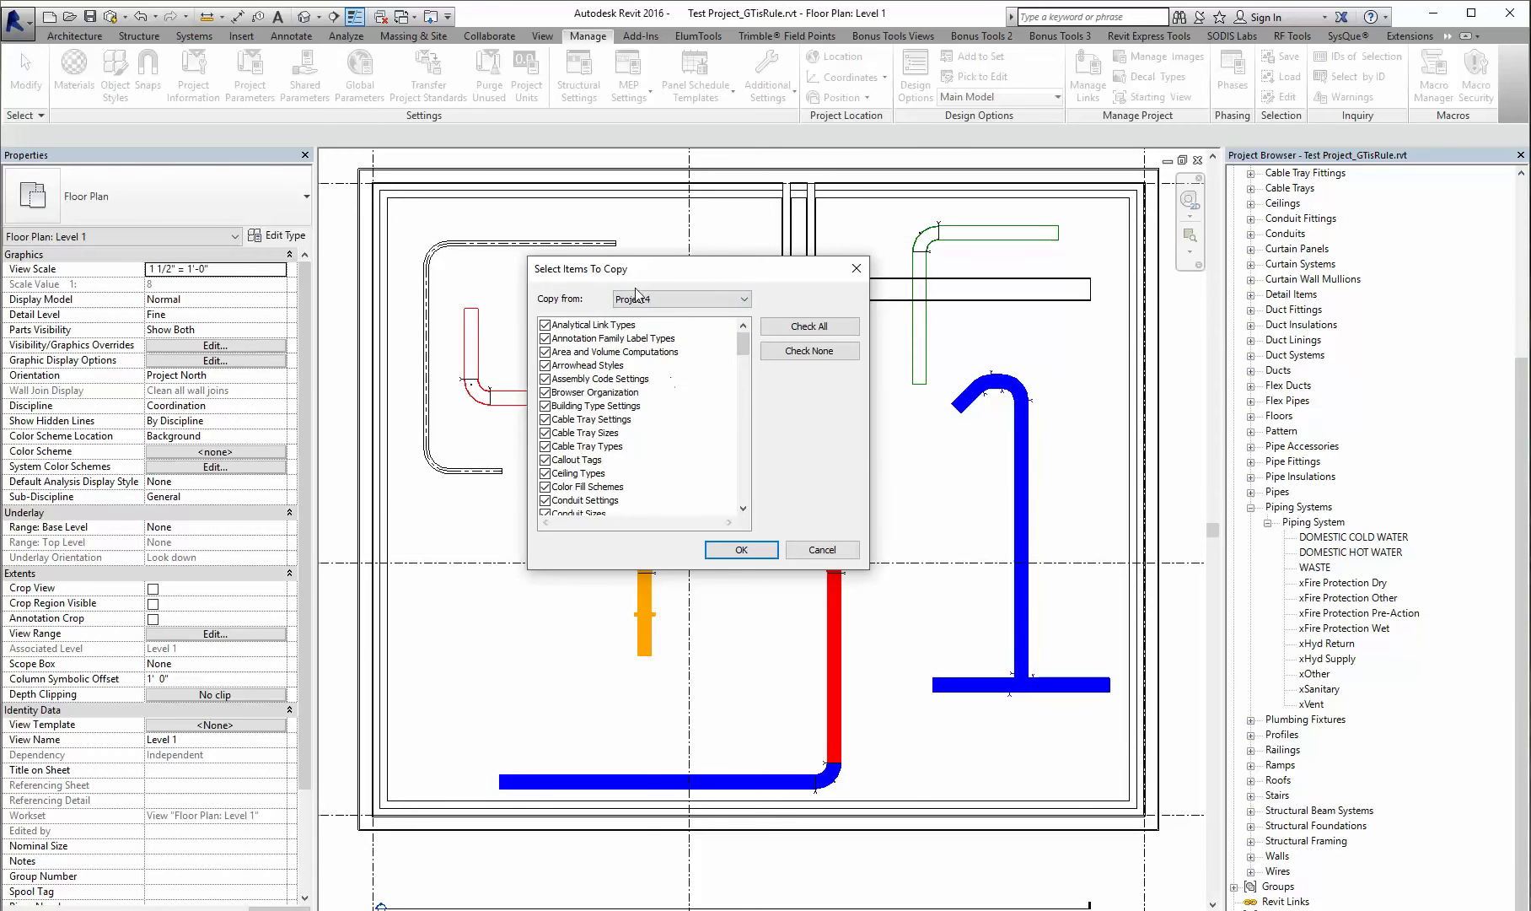
pyautogui.click(794, 354)
pyautogui.moveTo(744, 346); pyautogui.dragTo(749, 449)
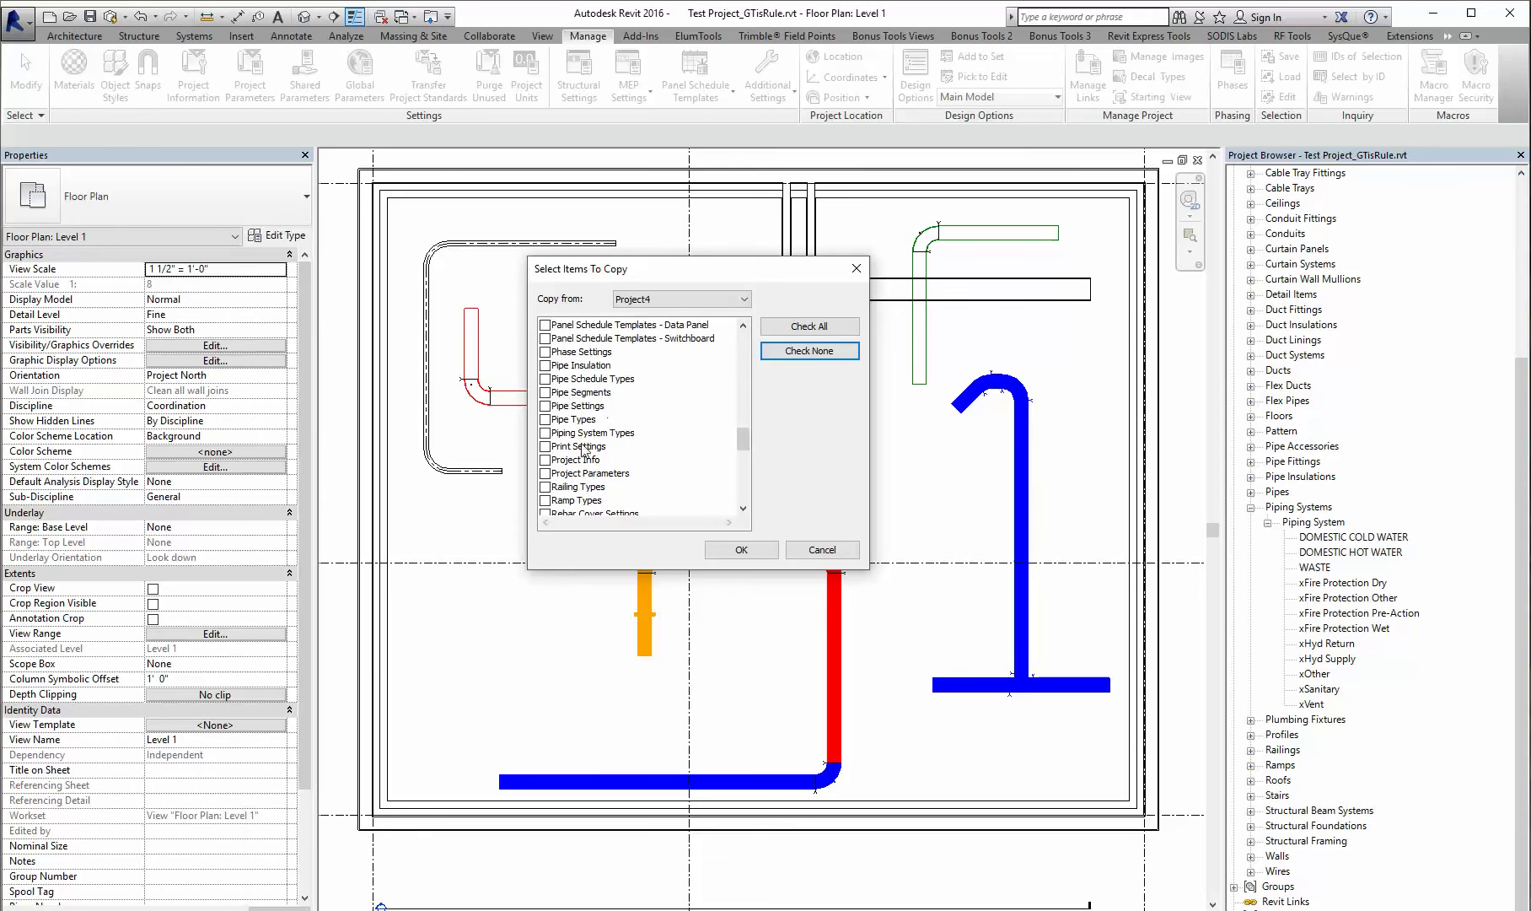
pyautogui.click(546, 434)
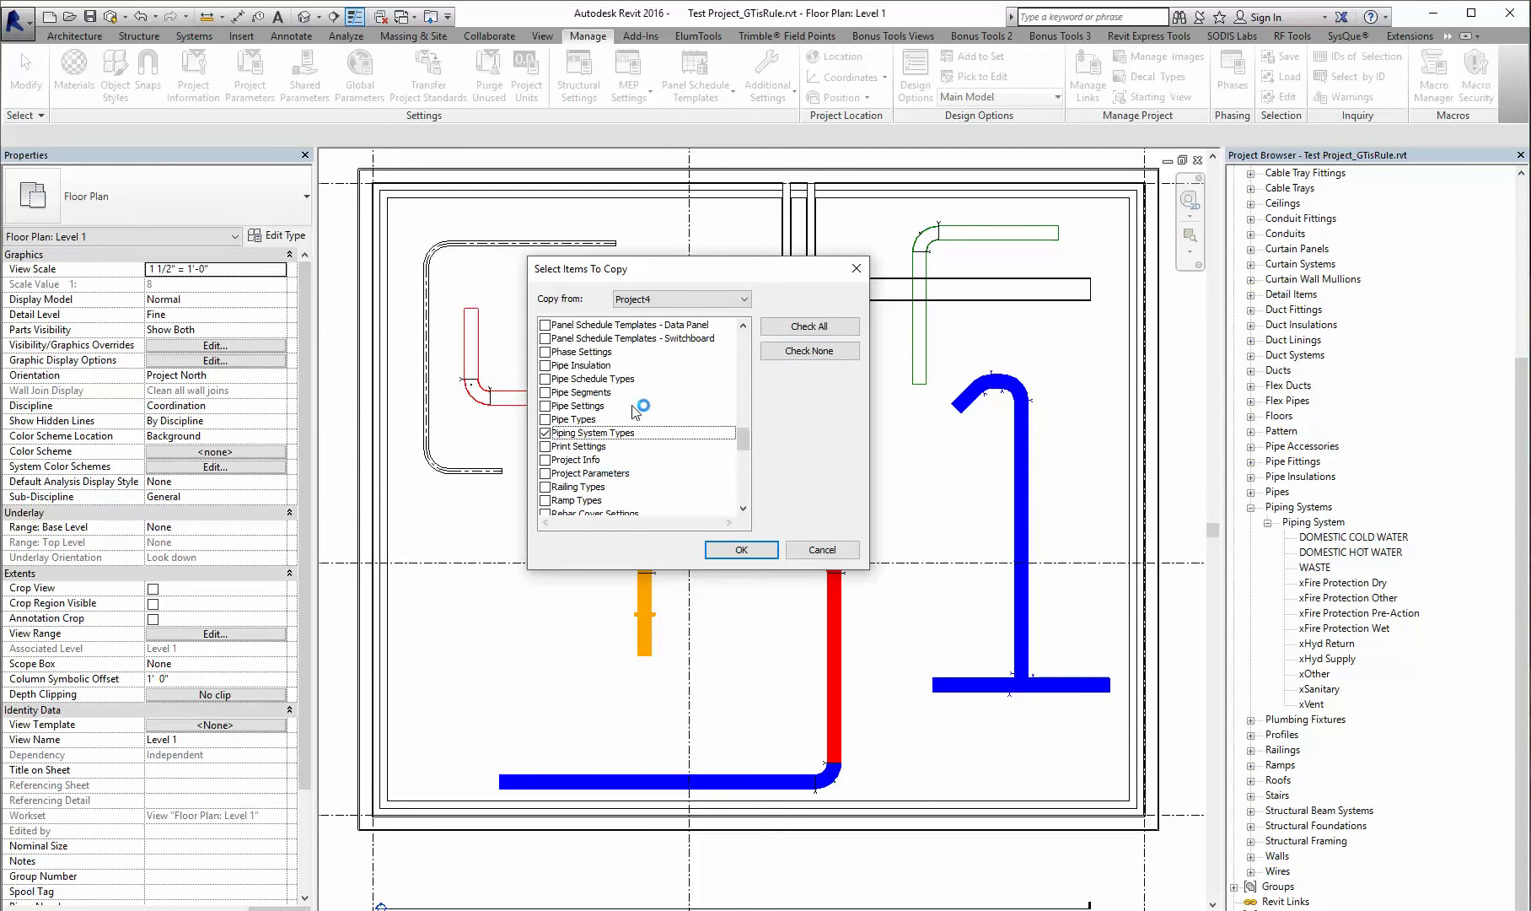
pyautogui.click(730, 549)
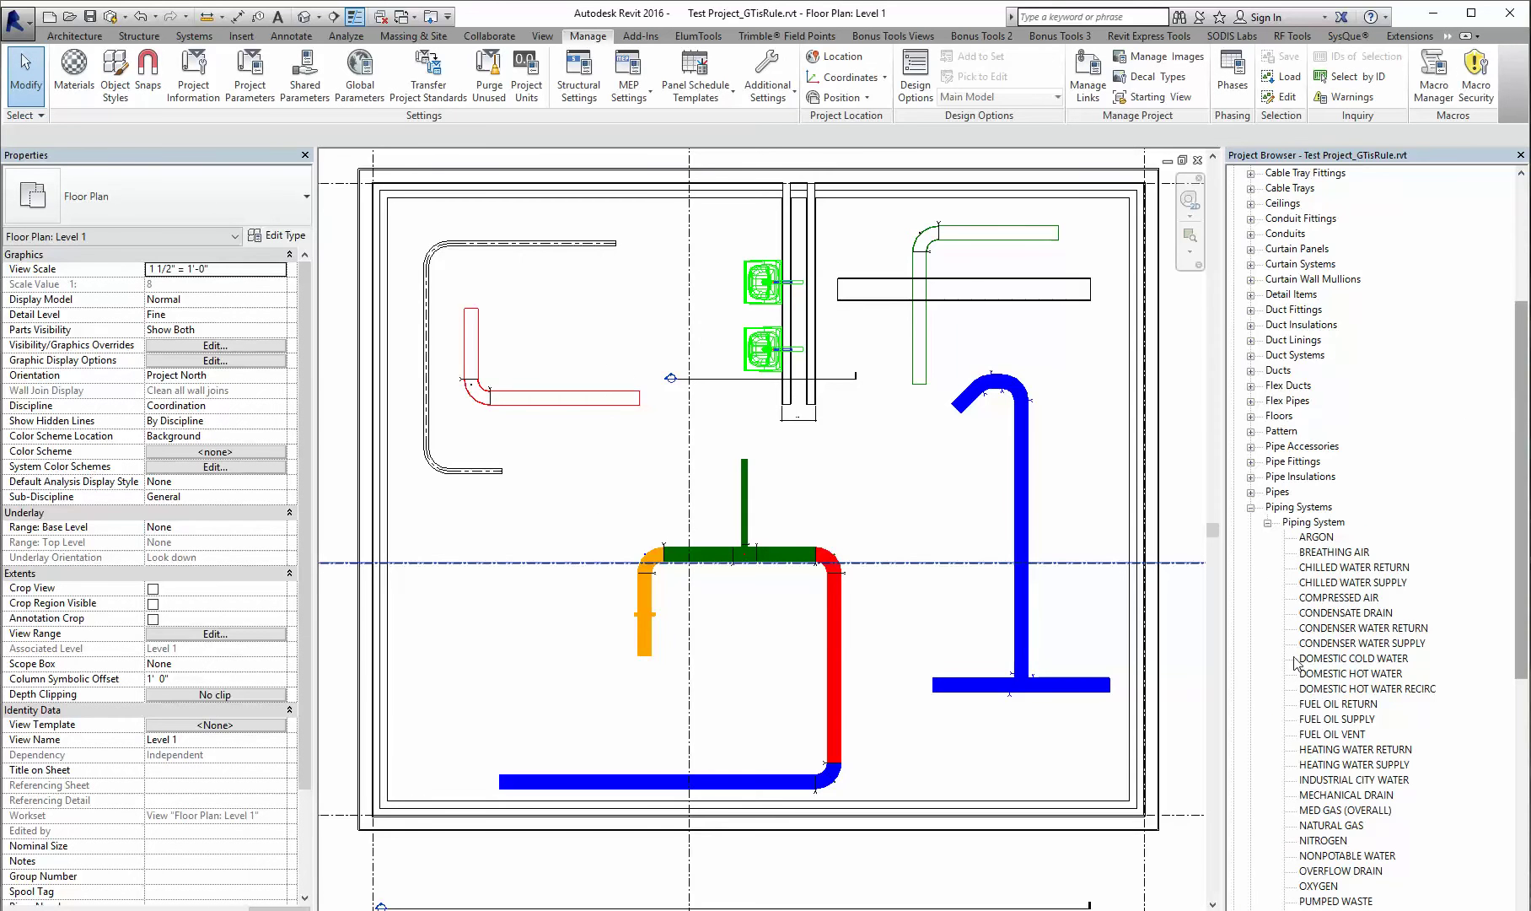
# Scroll the Project Browser to review the piping system types from CHILLED WATER RETURN through xVent
pyautogui.scroll(-1, 1364, 652)
pyautogui.scroll(-7, 1366, 653)
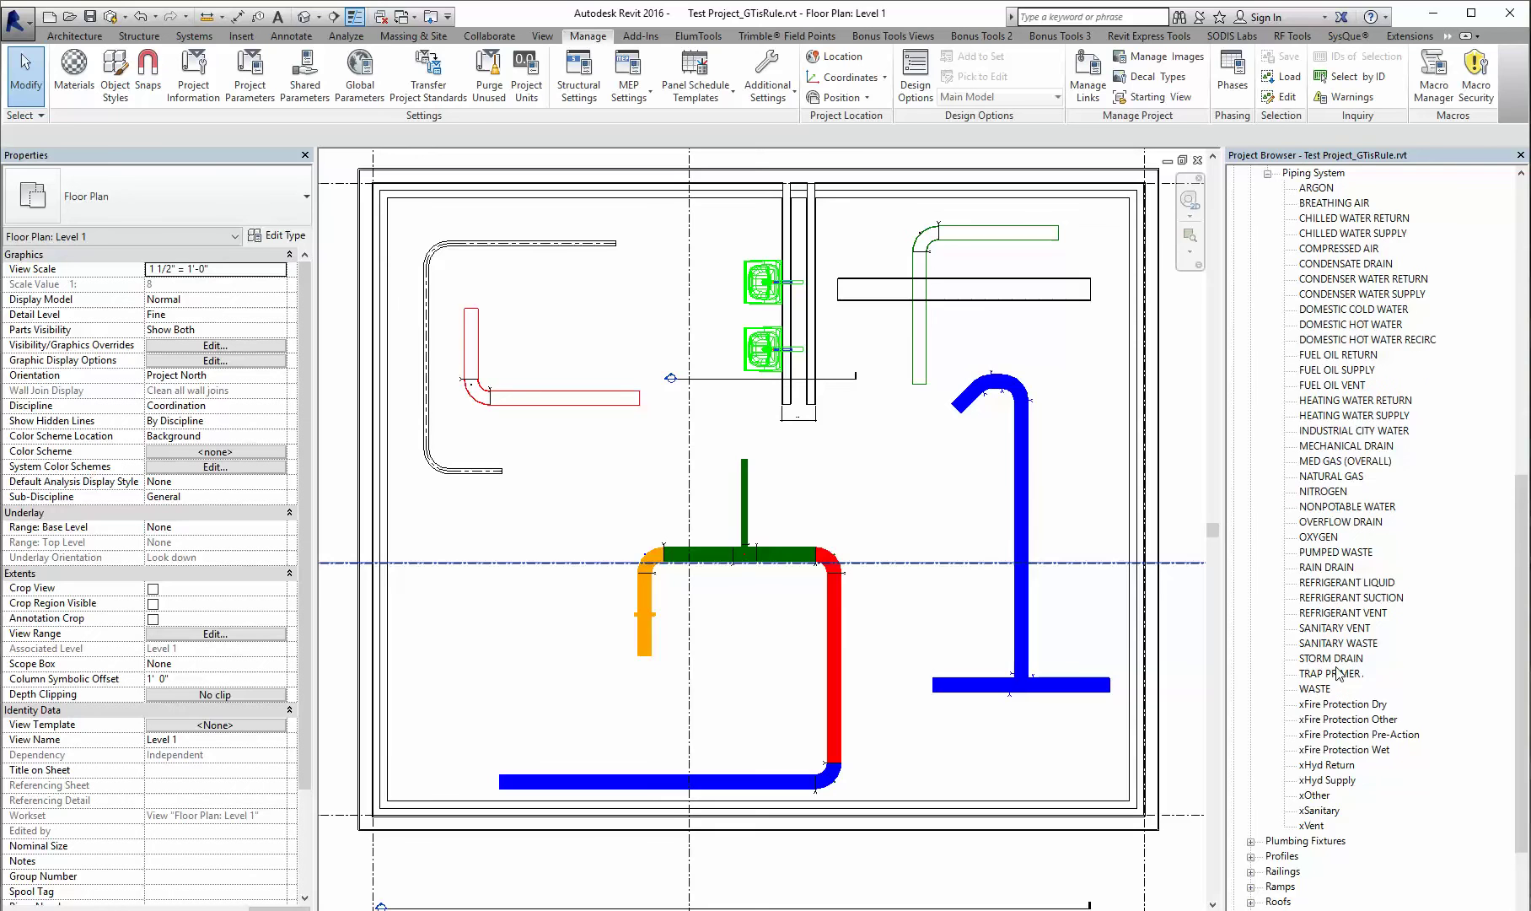
pyautogui.scroll(2, 1345, 672)
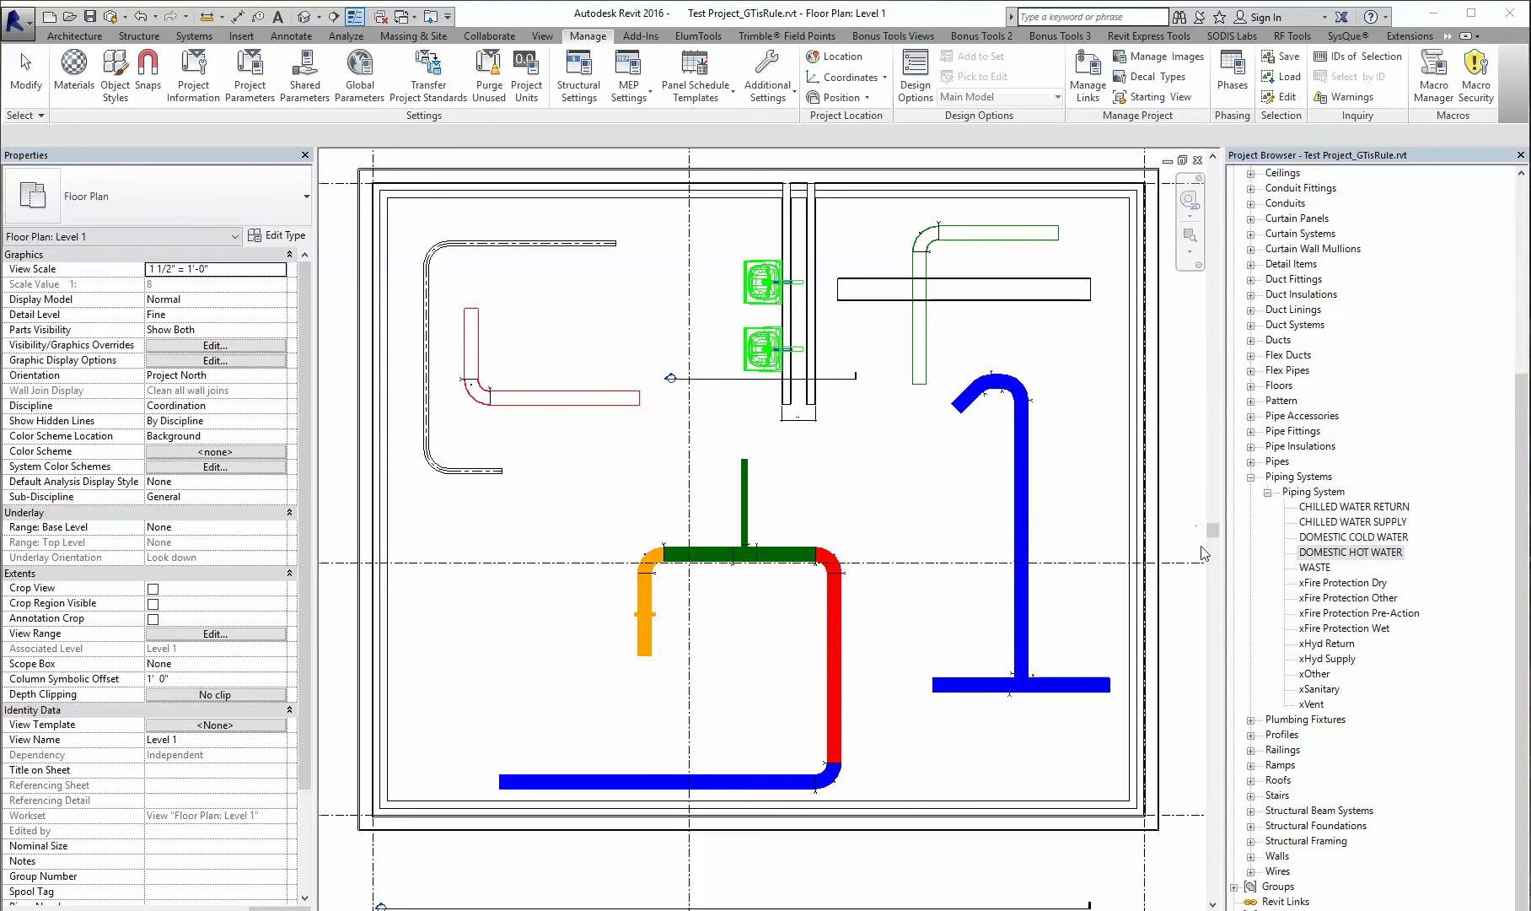
# Change the vertical riser pipe's System Type from xHyd Supply to CHILLED WATER SUPPLY, then deselect it
pyautogui.click(1336, 583)
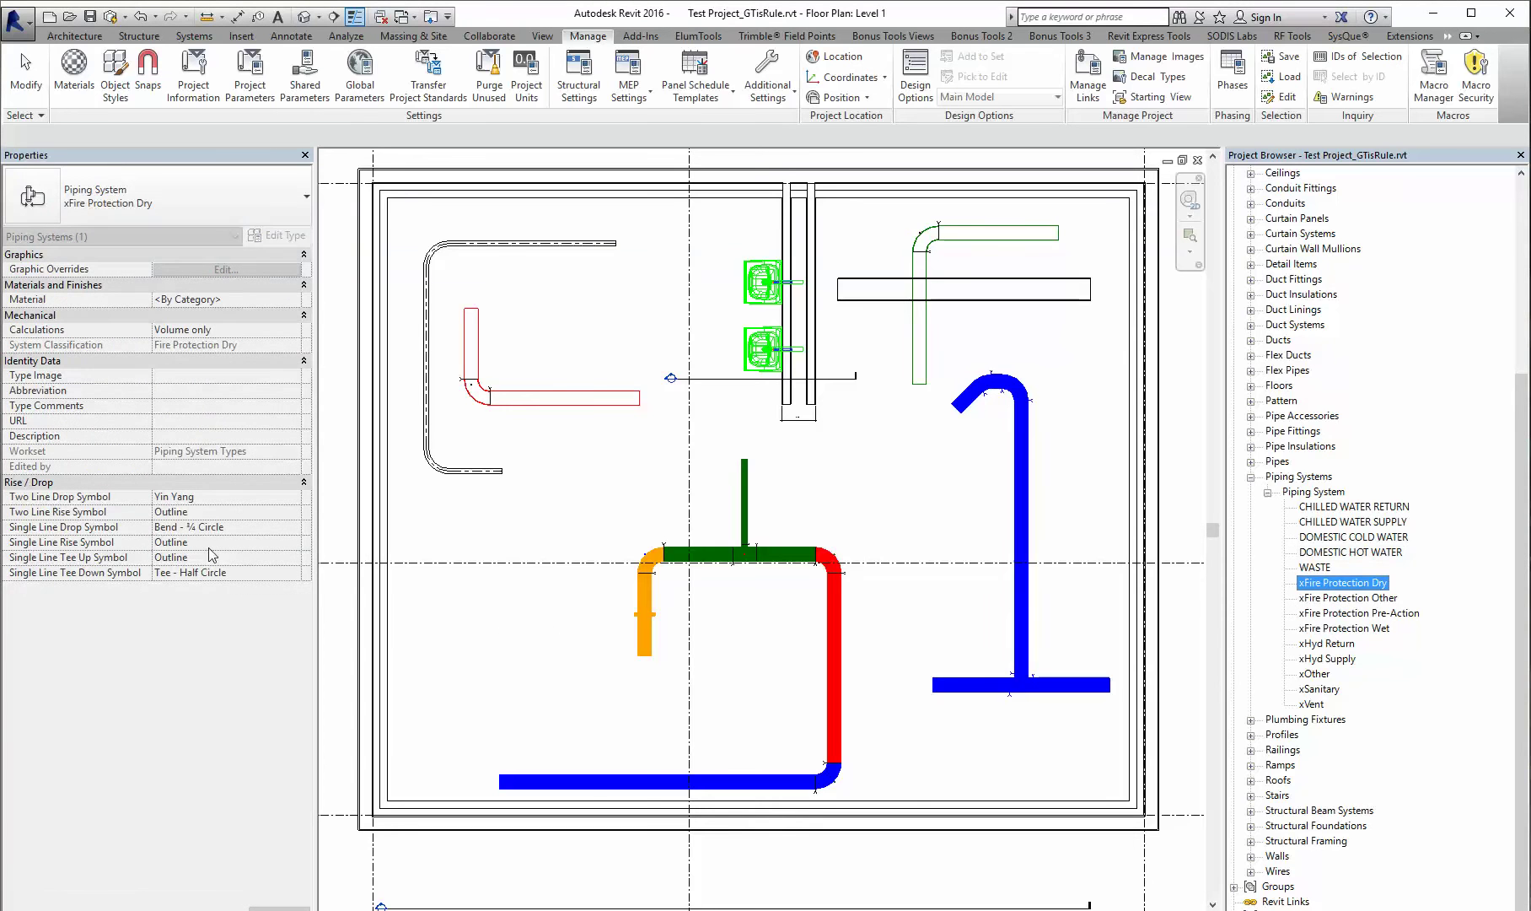
pyautogui.click(844, 511)
pyautogui.click(745, 504)
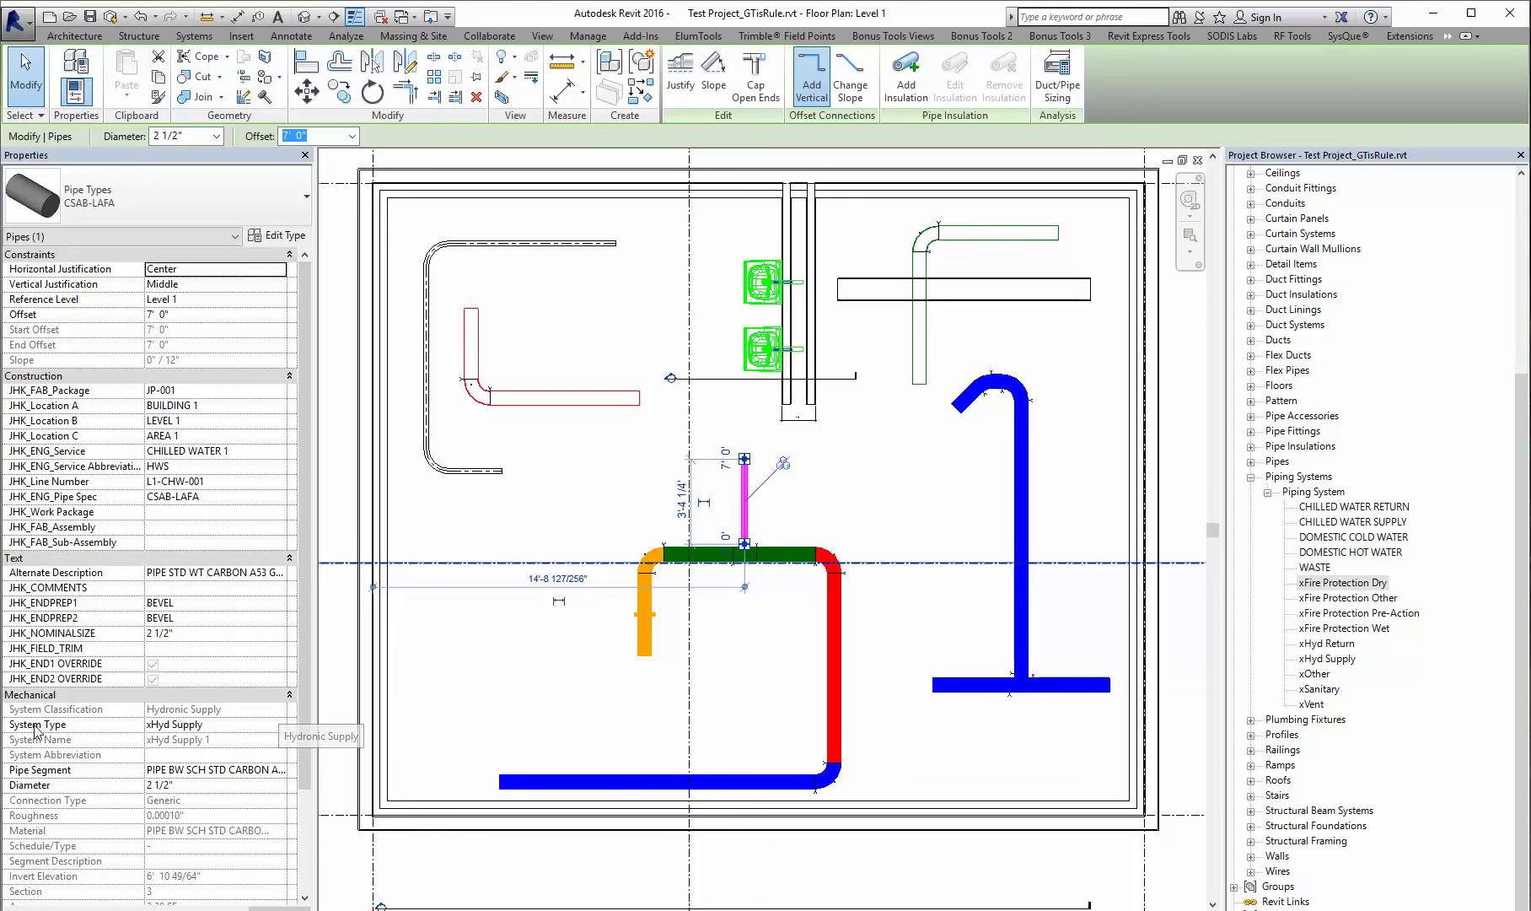
pyautogui.click(280, 727)
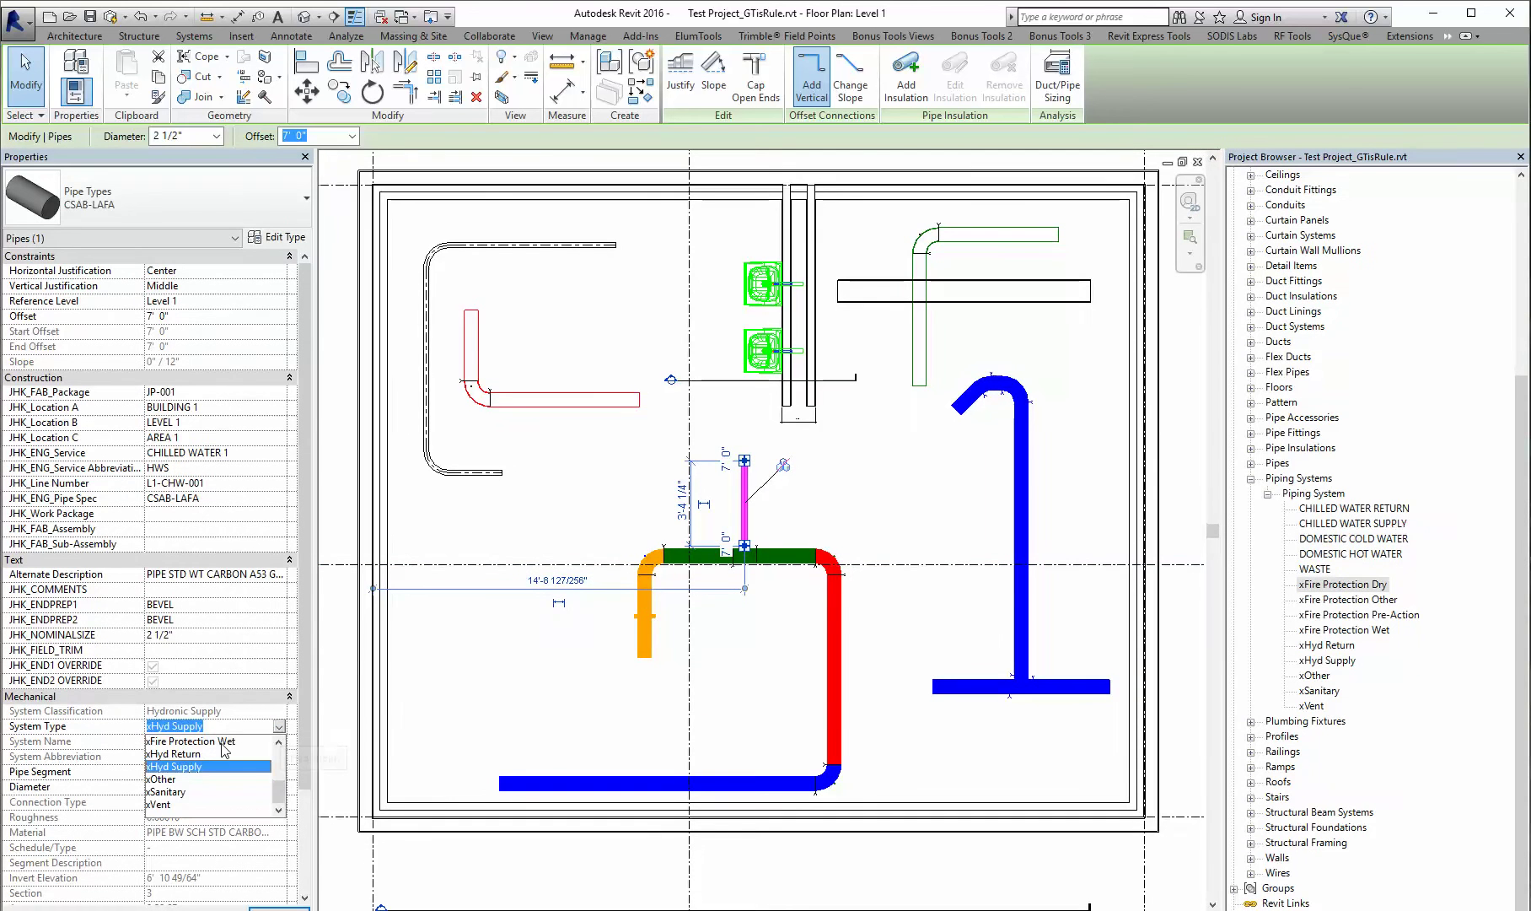
pyautogui.scroll(3, 202, 767)
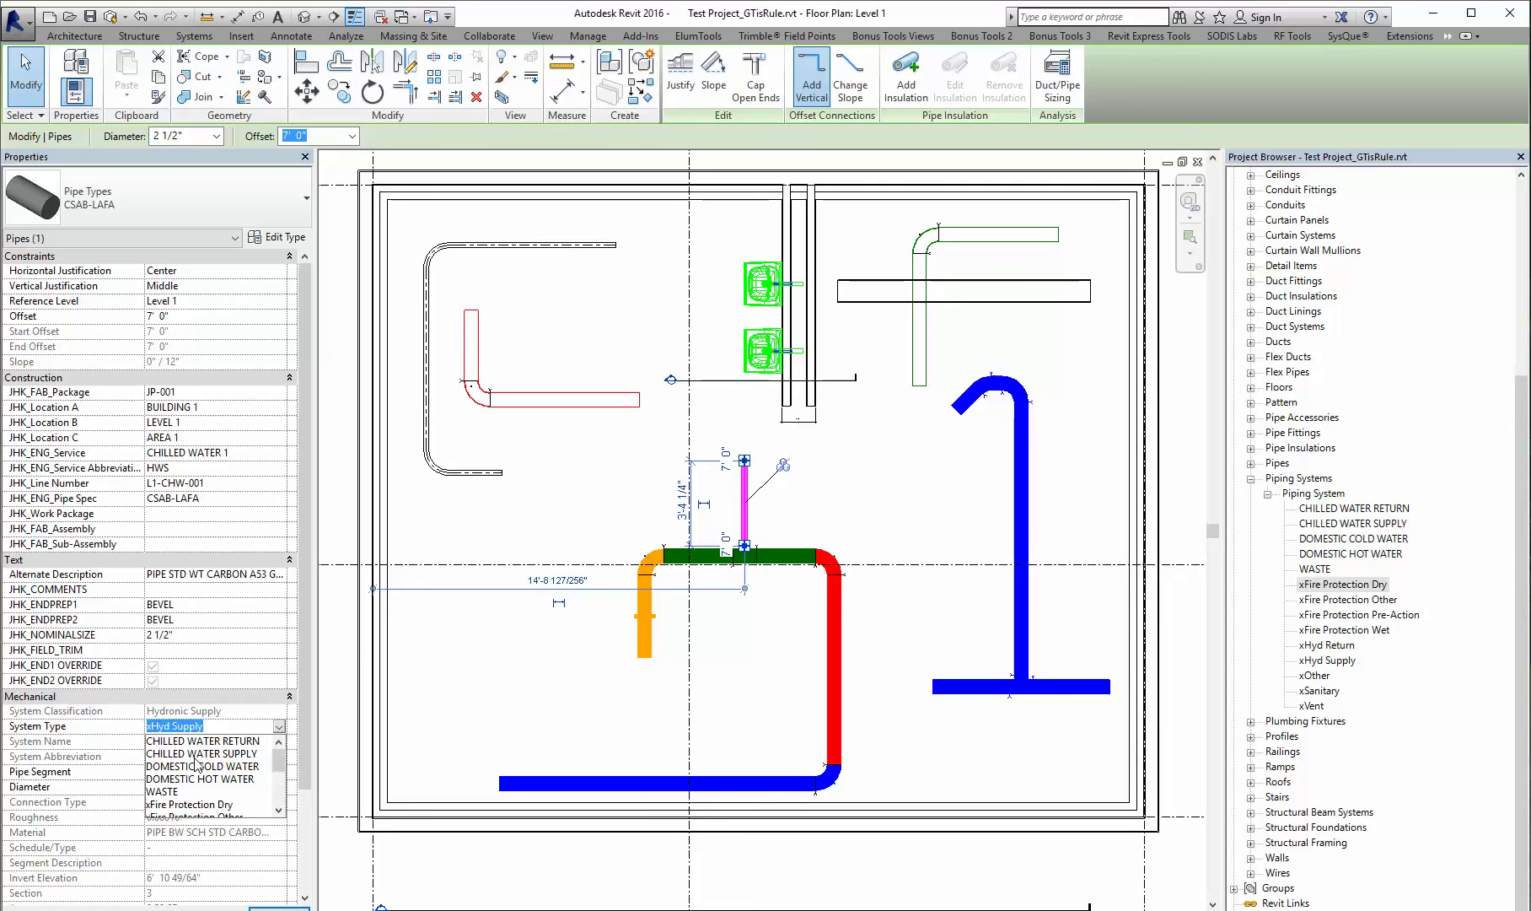
pyautogui.click(202, 753)
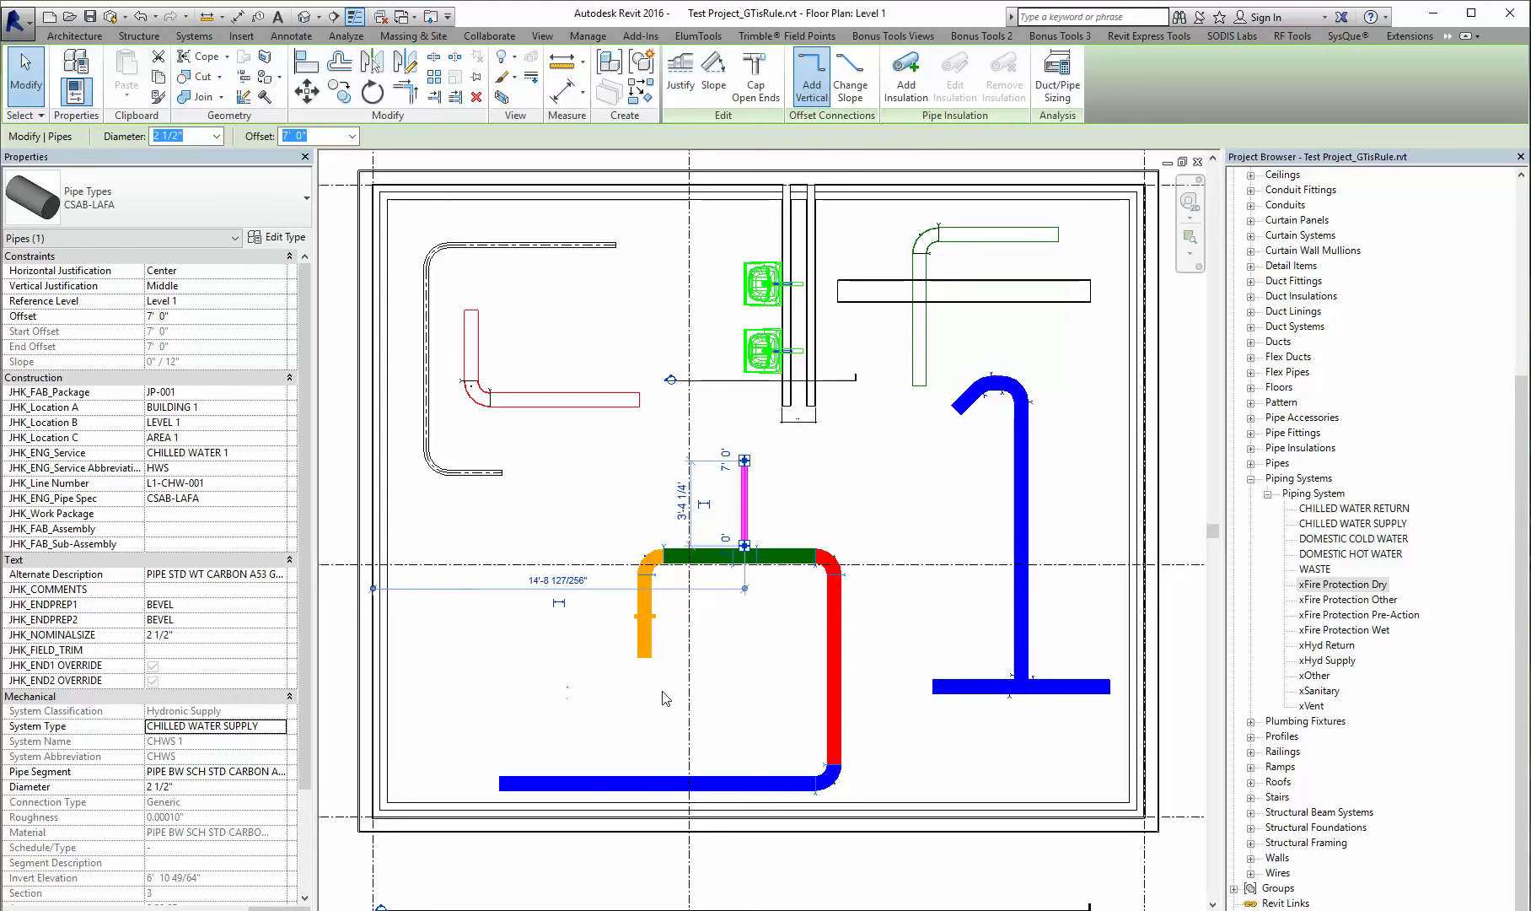
pyautogui.click(881, 671)
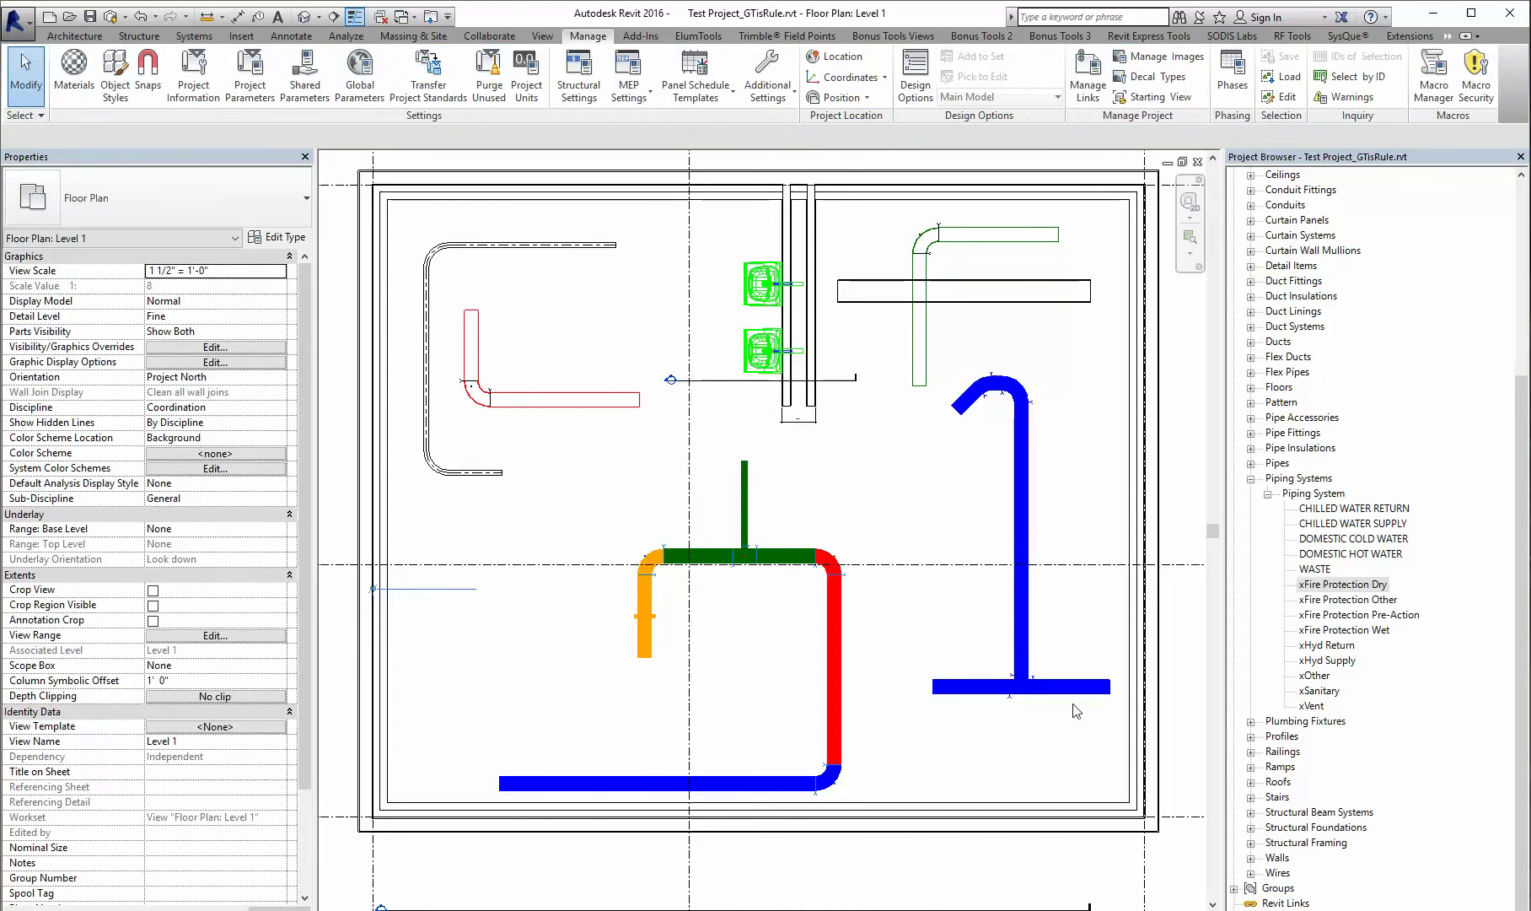
# Step through the piping system types from xFire Protection Other down to xSanitary and right-click it
pyautogui.click(1329, 599)
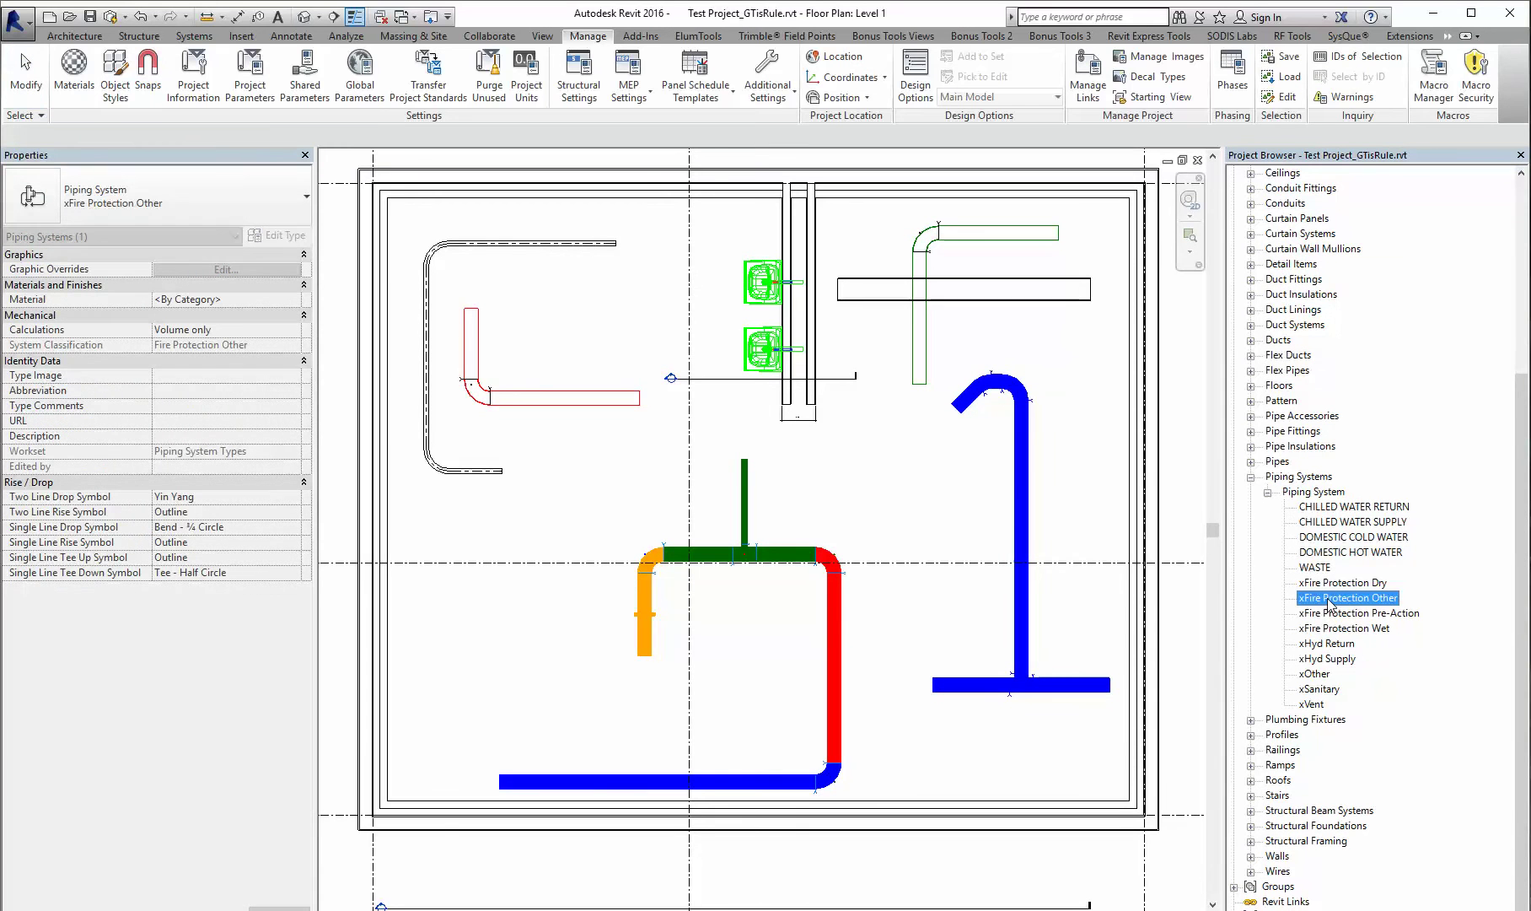
pyautogui.click(1325, 614)
pyautogui.click(1325, 630)
pyautogui.click(1322, 644)
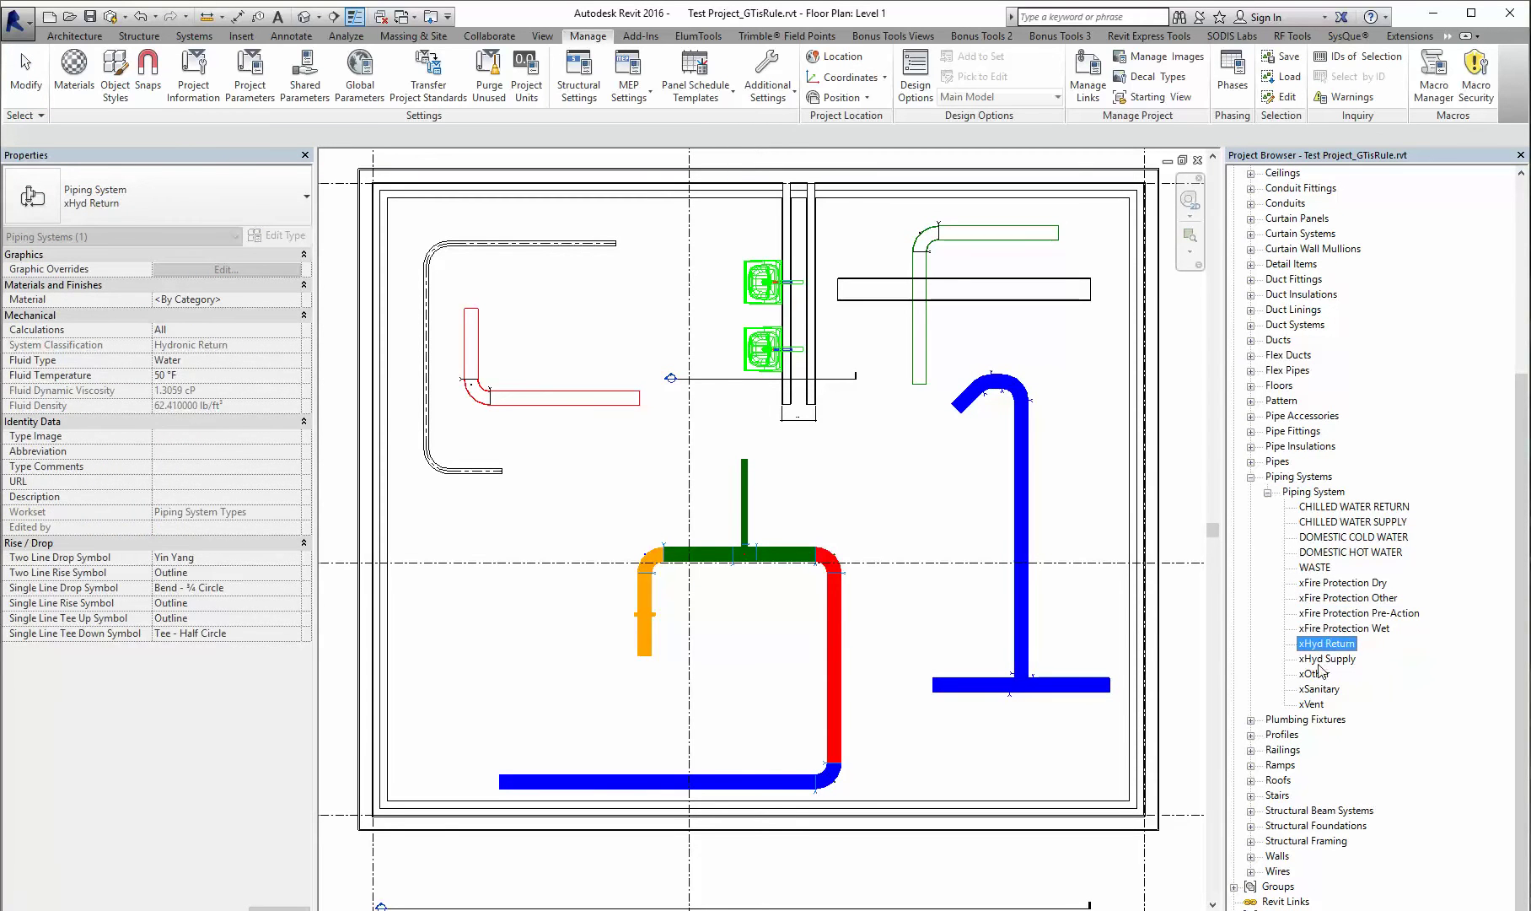
pyautogui.click(1320, 660)
pyautogui.click(1315, 676)
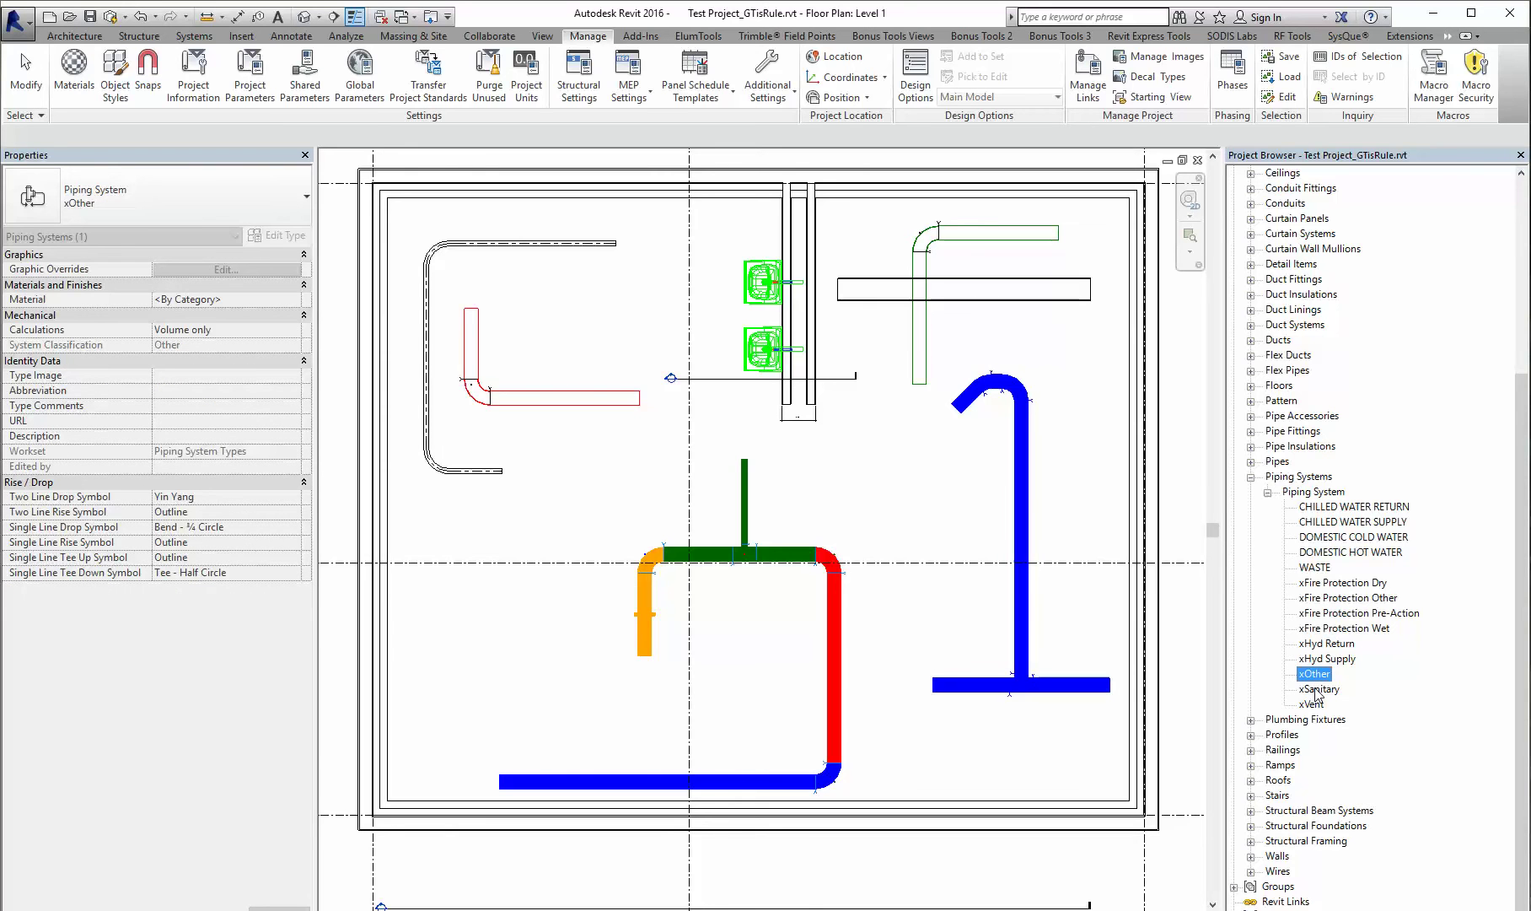
pyautogui.click(1318, 690)
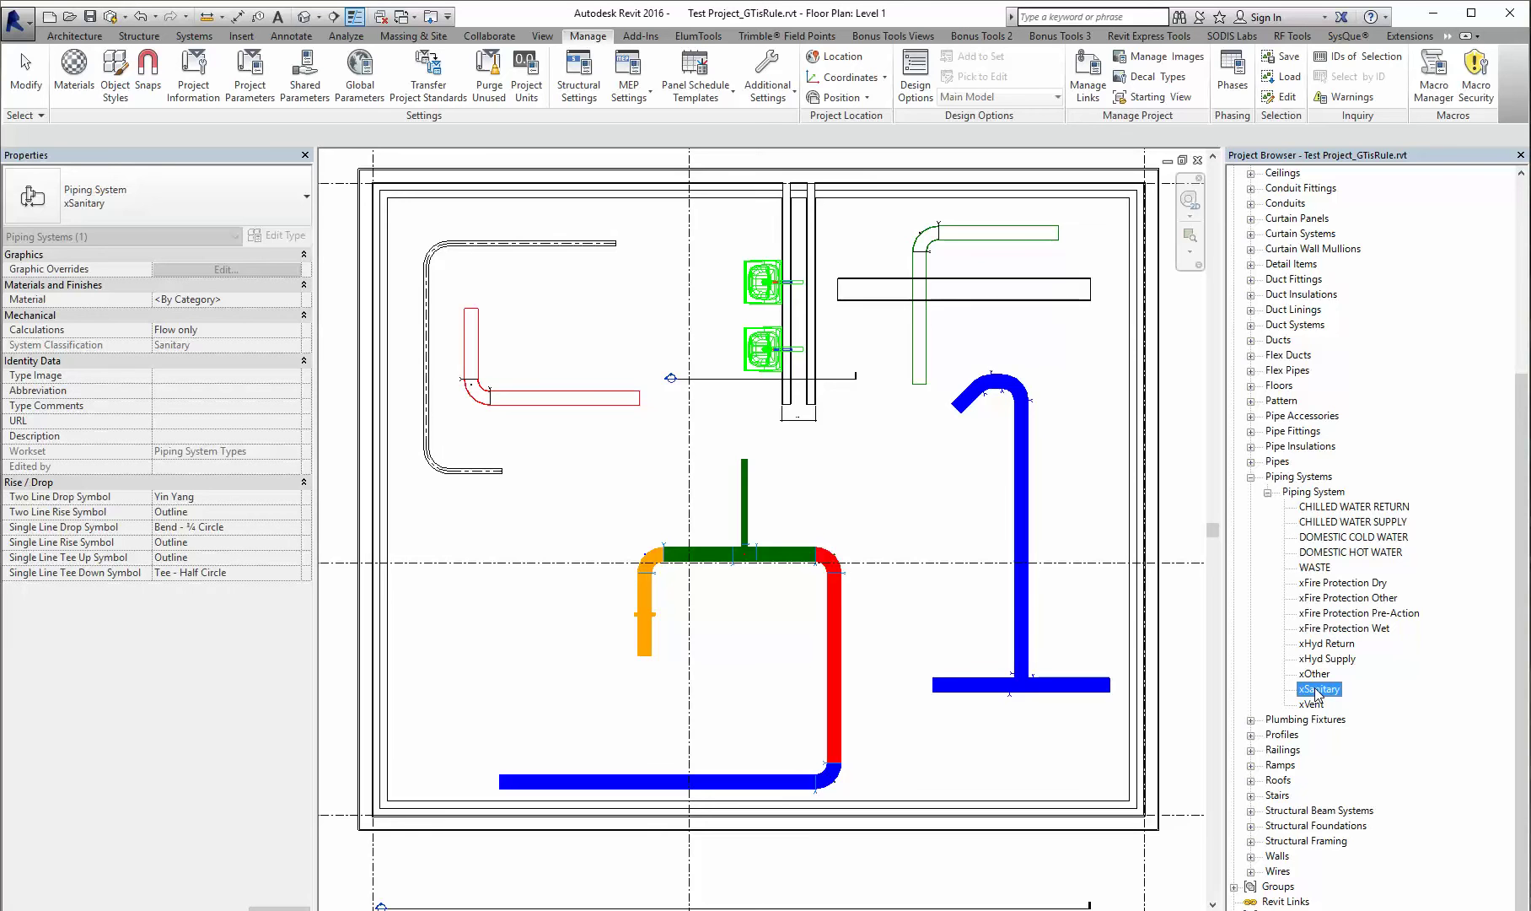
pyautogui.rightClick(1316, 689)
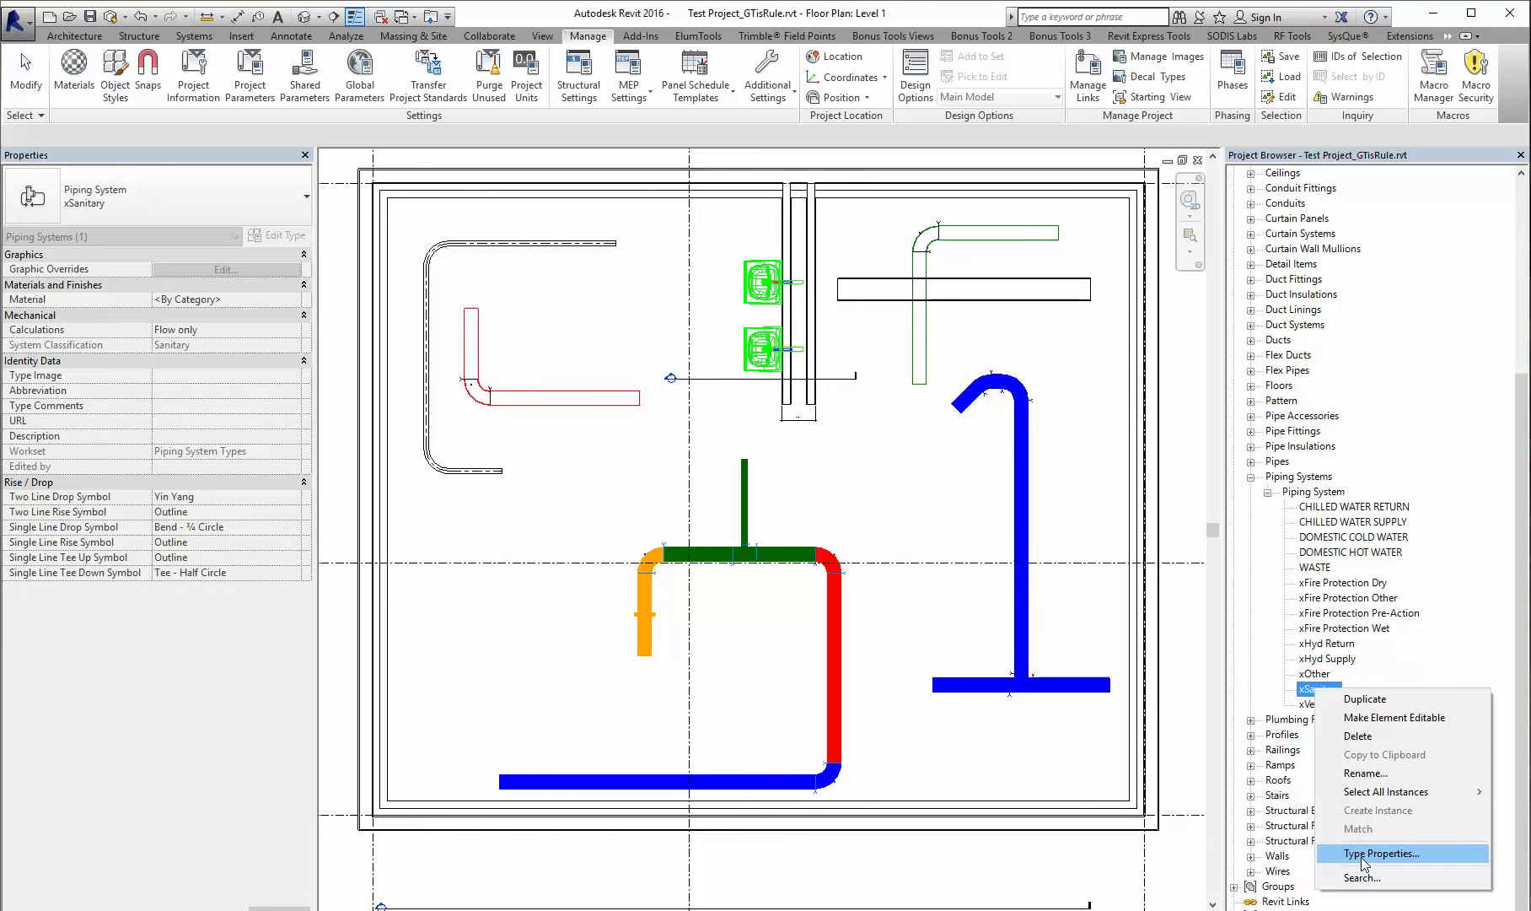
# Open Type Properties for the xSanitary piping system type
pyautogui.click(1362, 854)
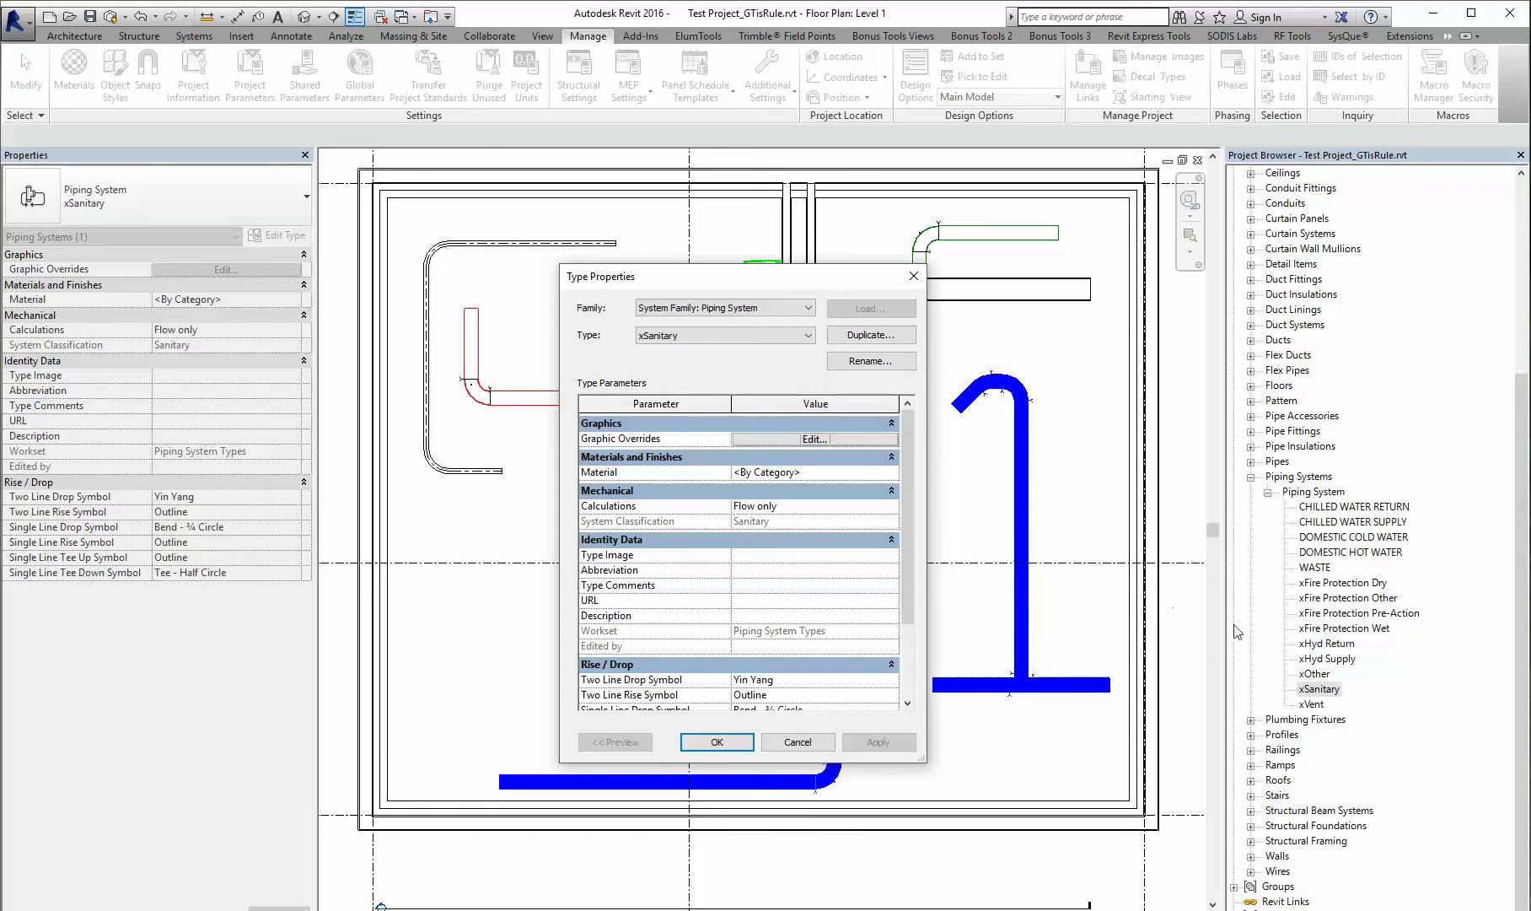
# Duplicate the xSanitary type as CONDENSATE DRAIN and select its Material value
pyautogui.click(868, 335)
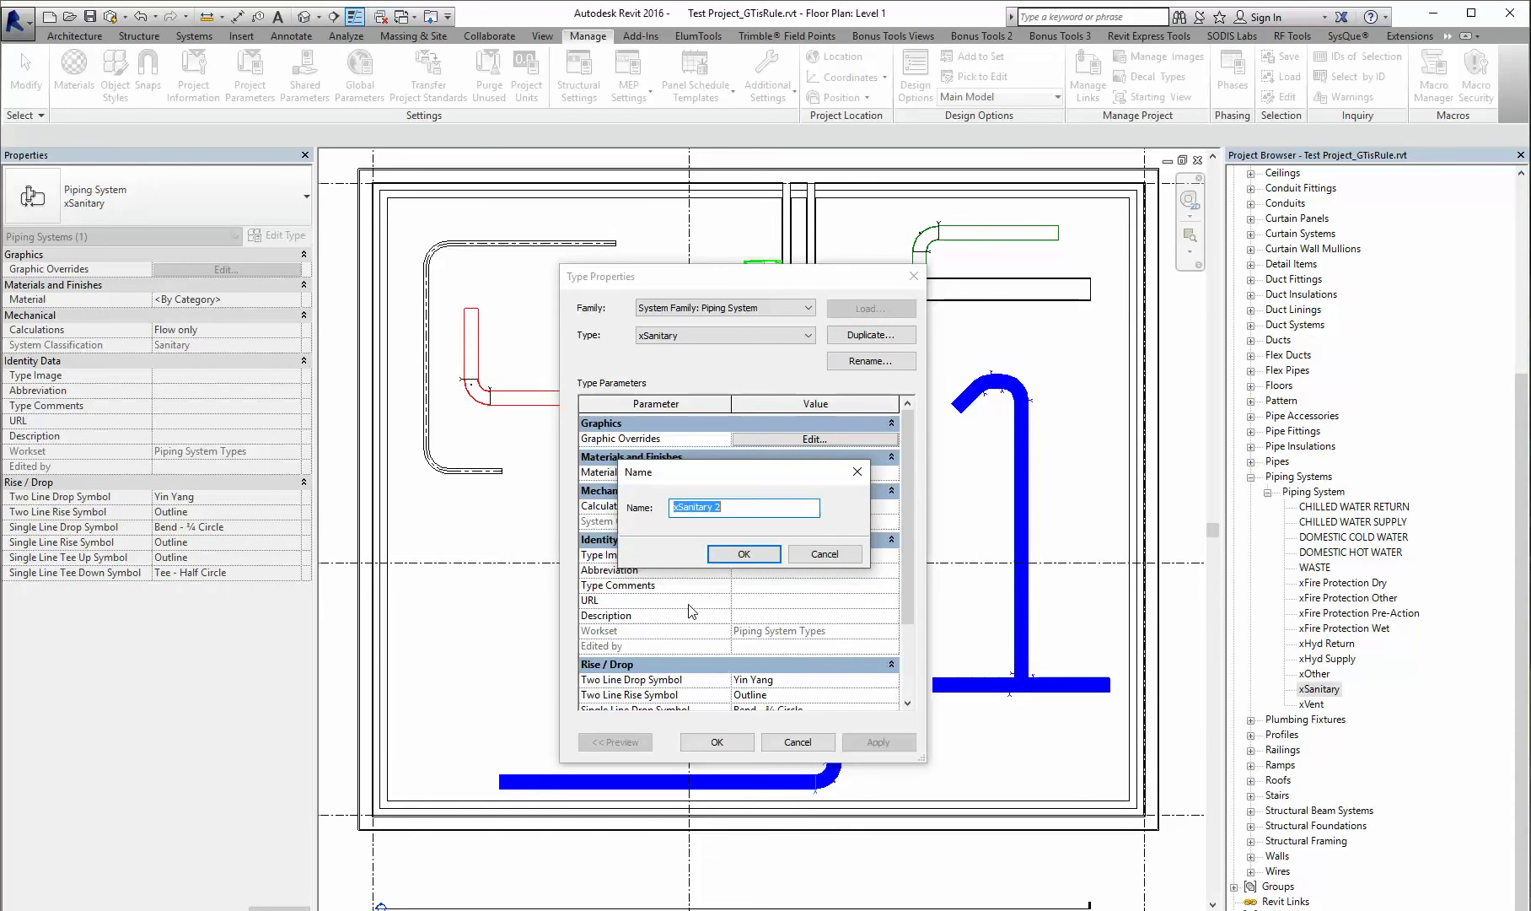
pyautogui.write('C')
pyautogui.write('ON')
pyautogui.write('DENSATE DRAIN')
pyautogui.click(736, 562)
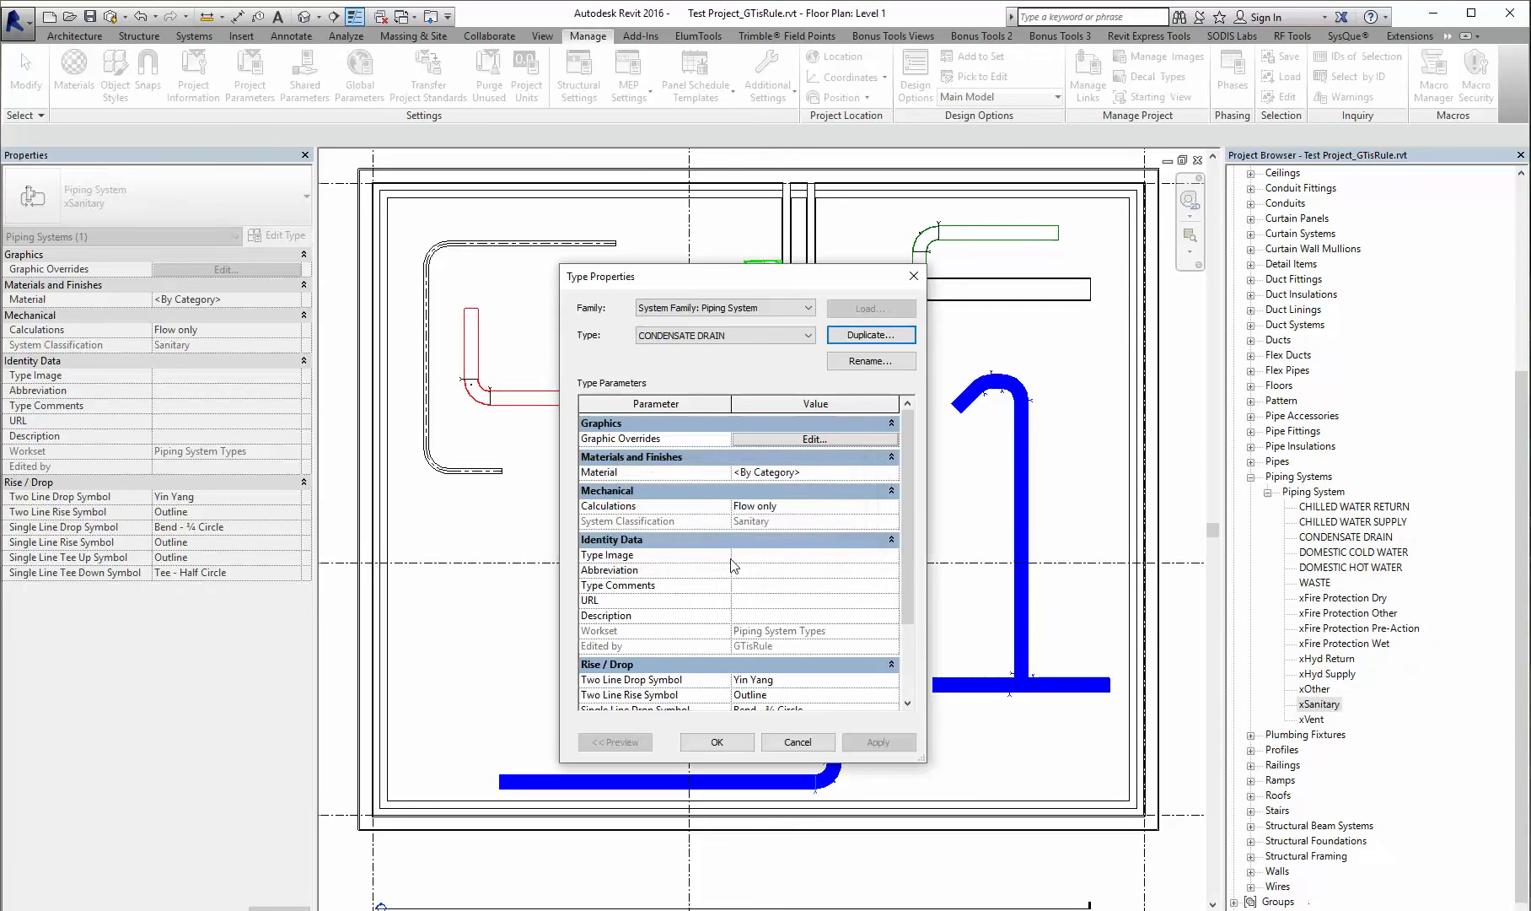
pyautogui.click(867, 475)
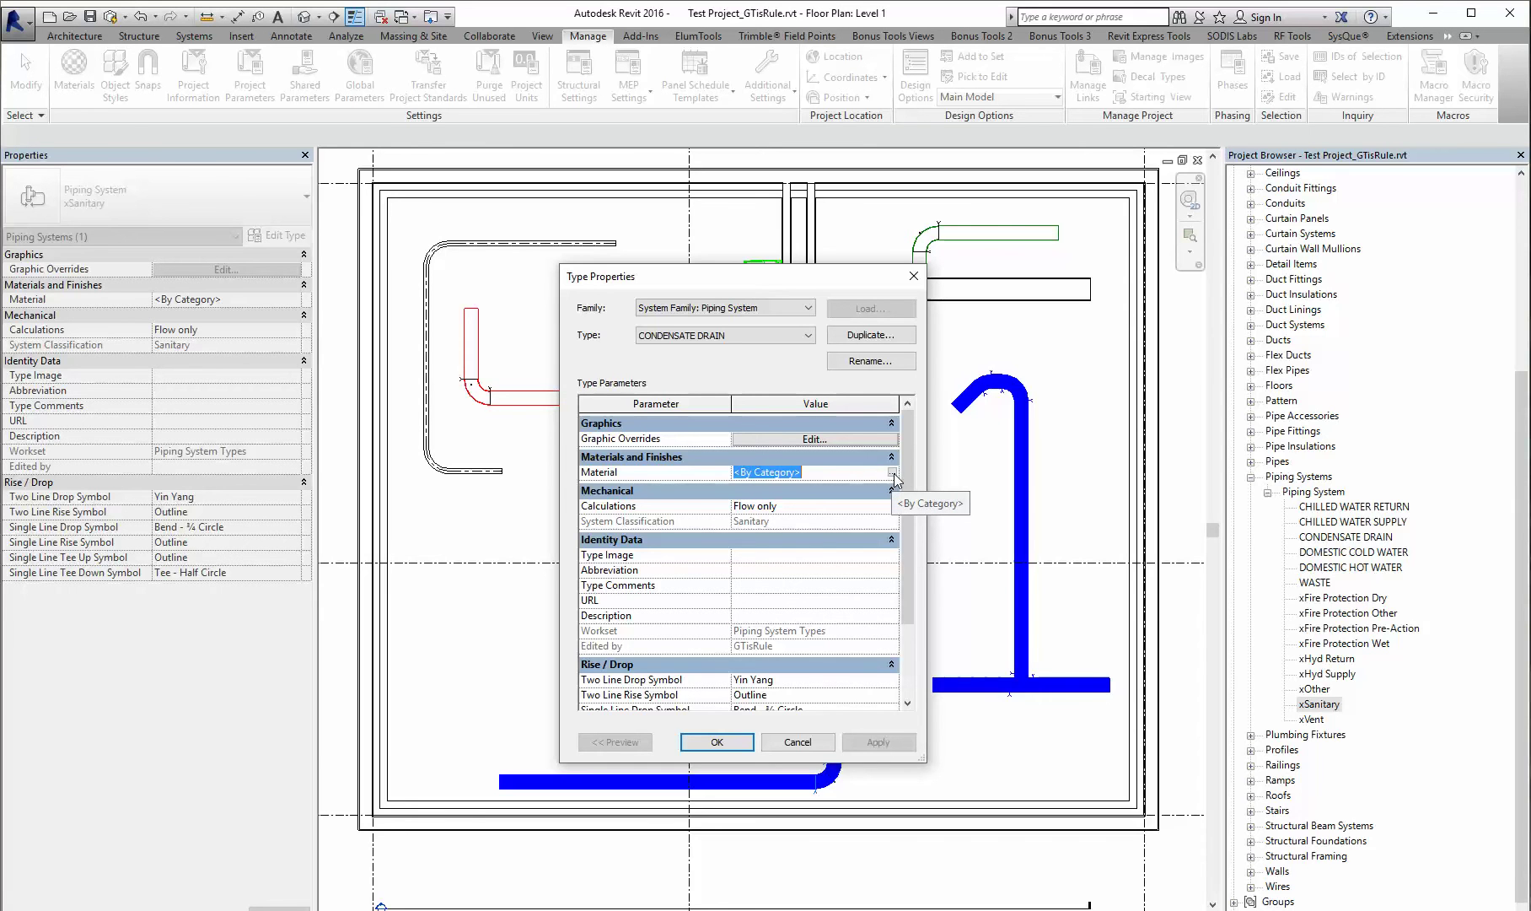
# Open the Material Browser for CONDENSATE DRAIN, close it, then reopen it and scroll the materials
pyautogui.click(893, 473)
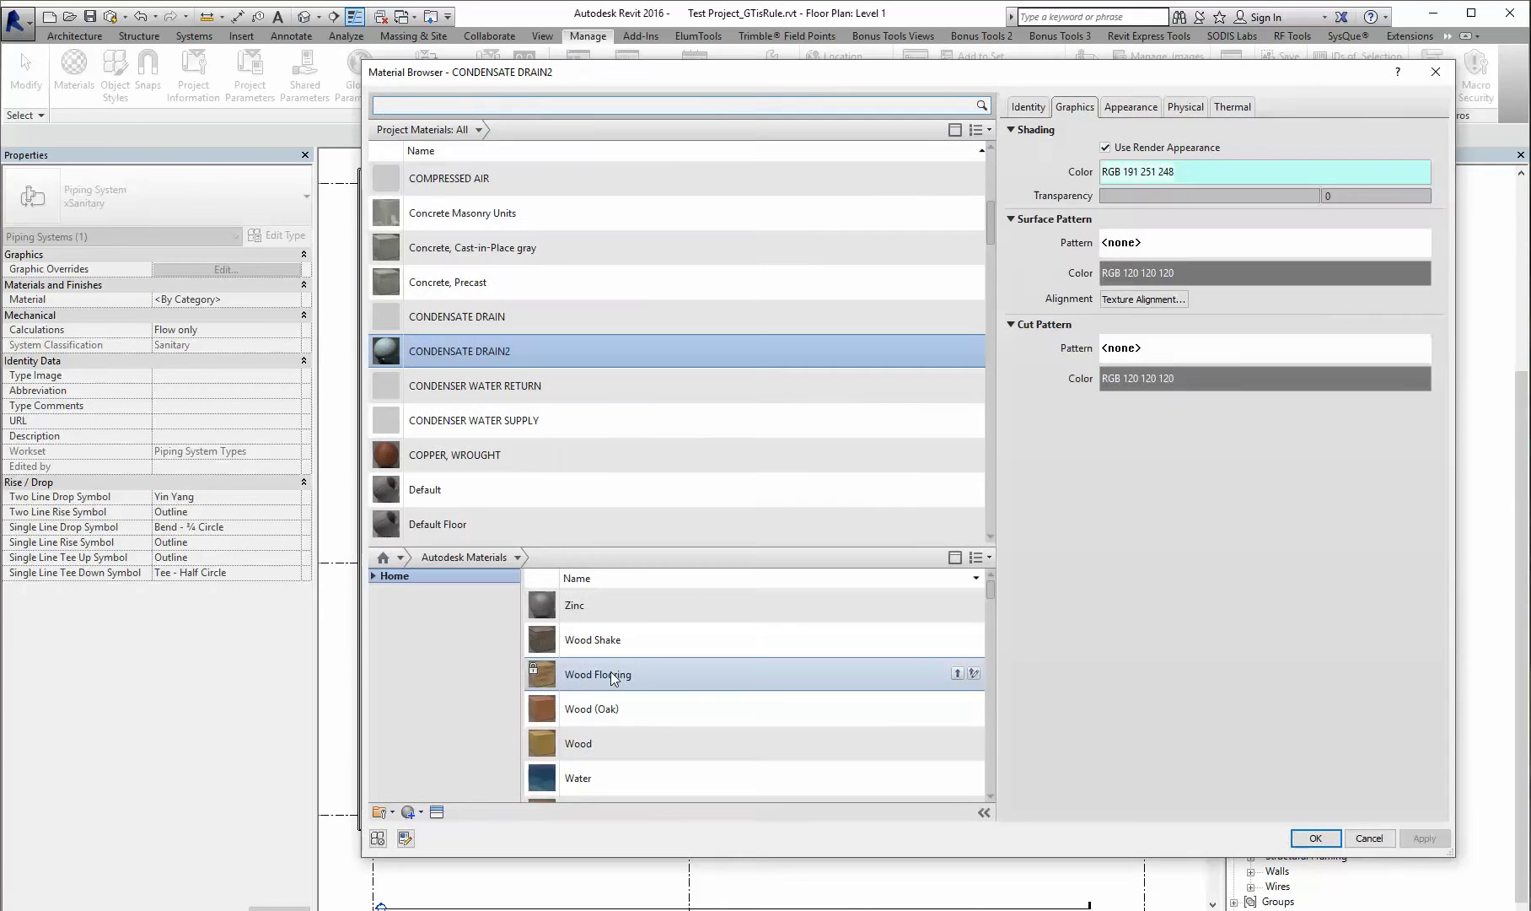
pyautogui.moveTo(944, 73); pyautogui.dragTo(972, 98)
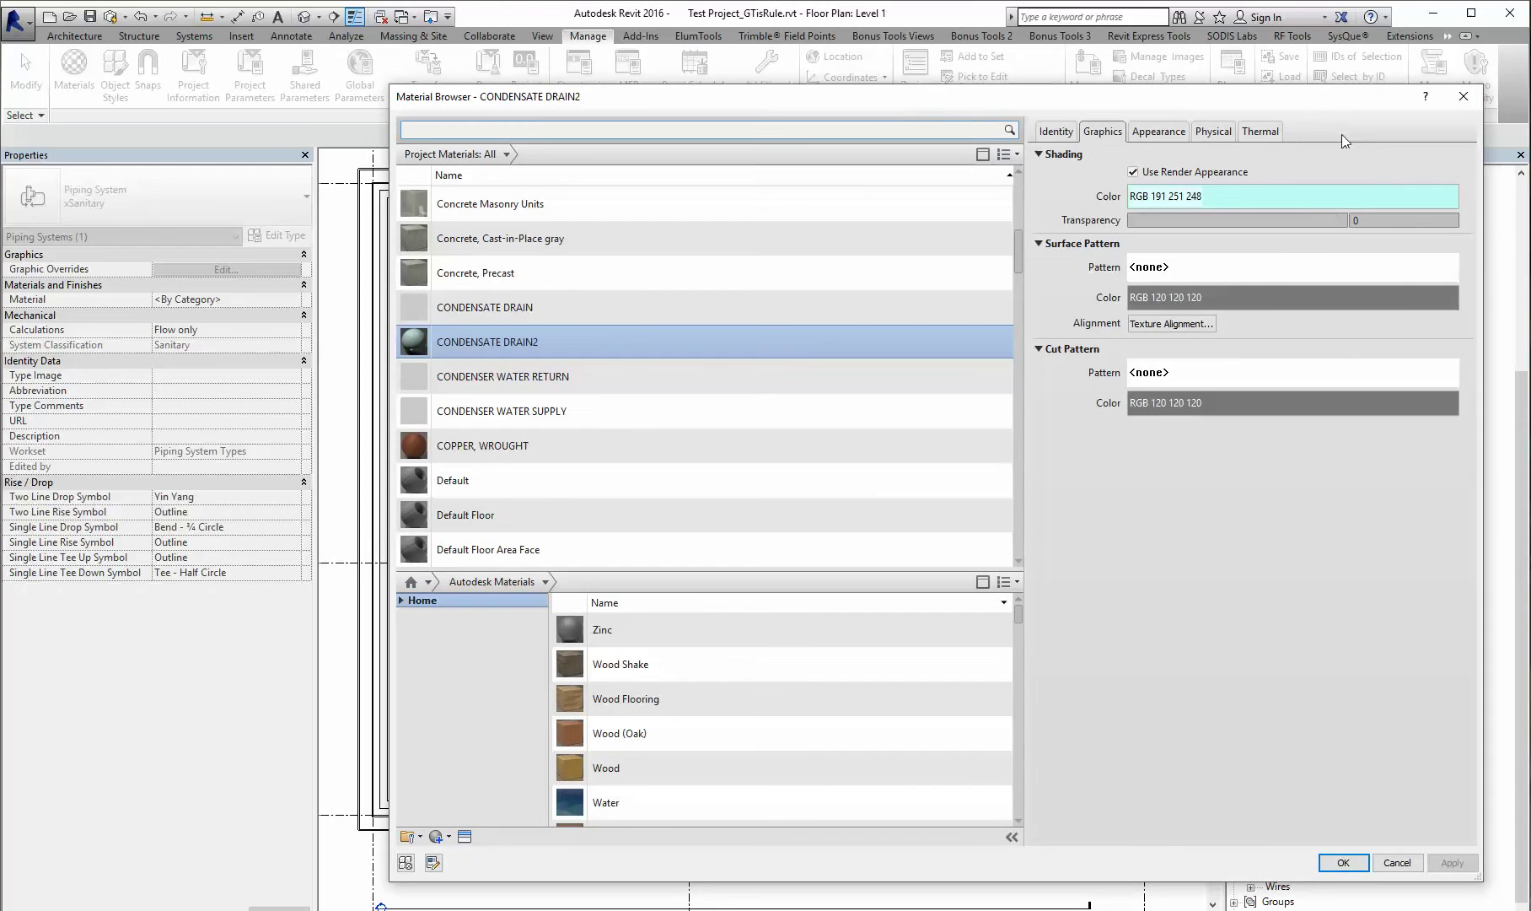
pyautogui.click(1464, 99)
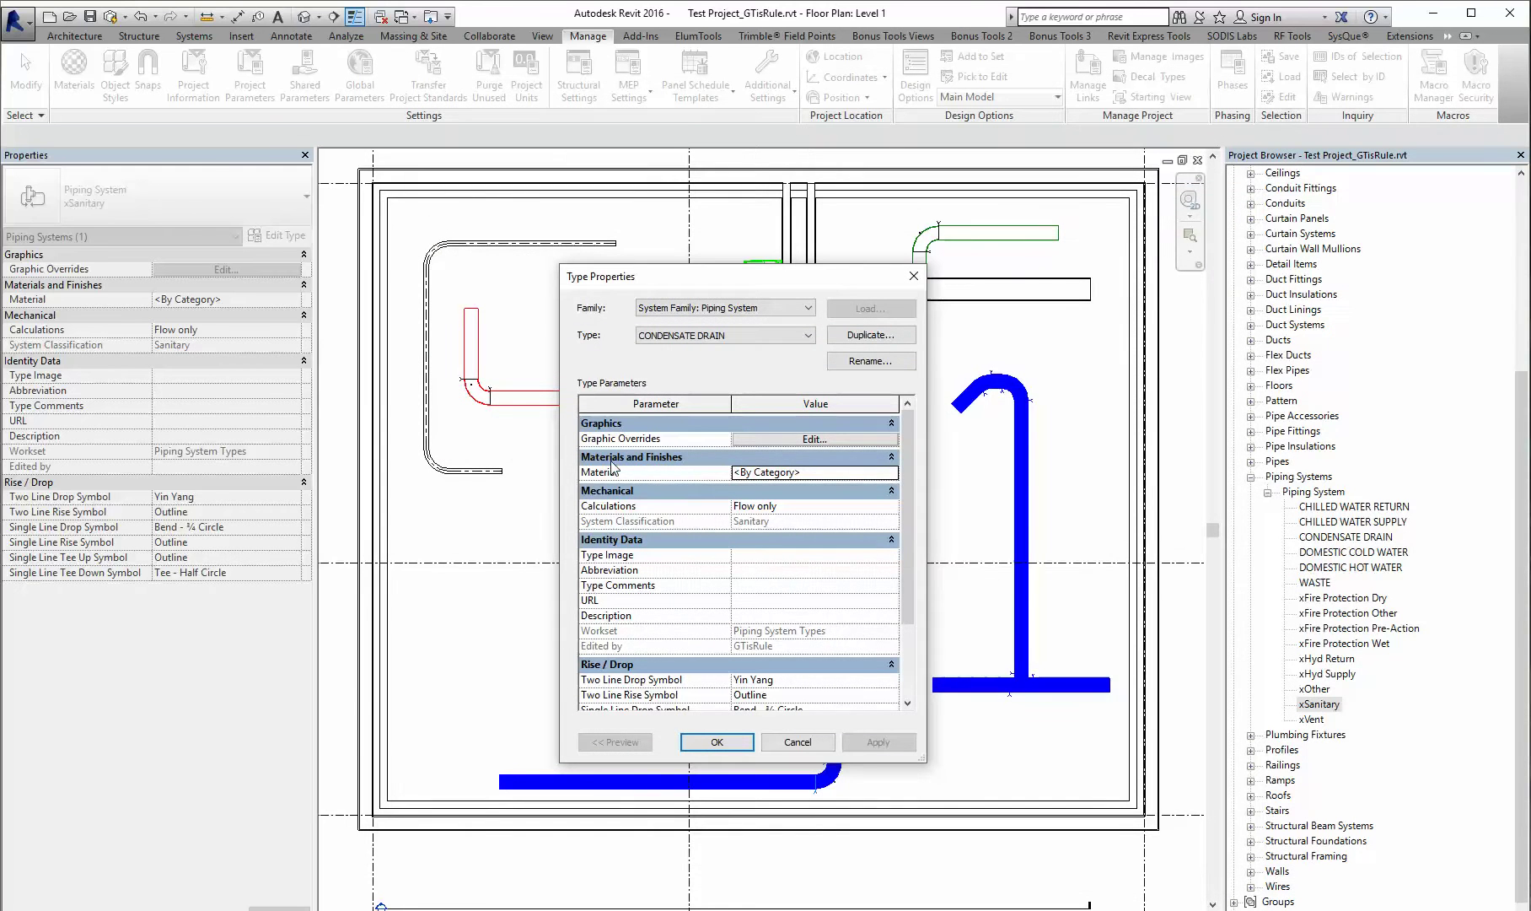
pyautogui.click(826, 475)
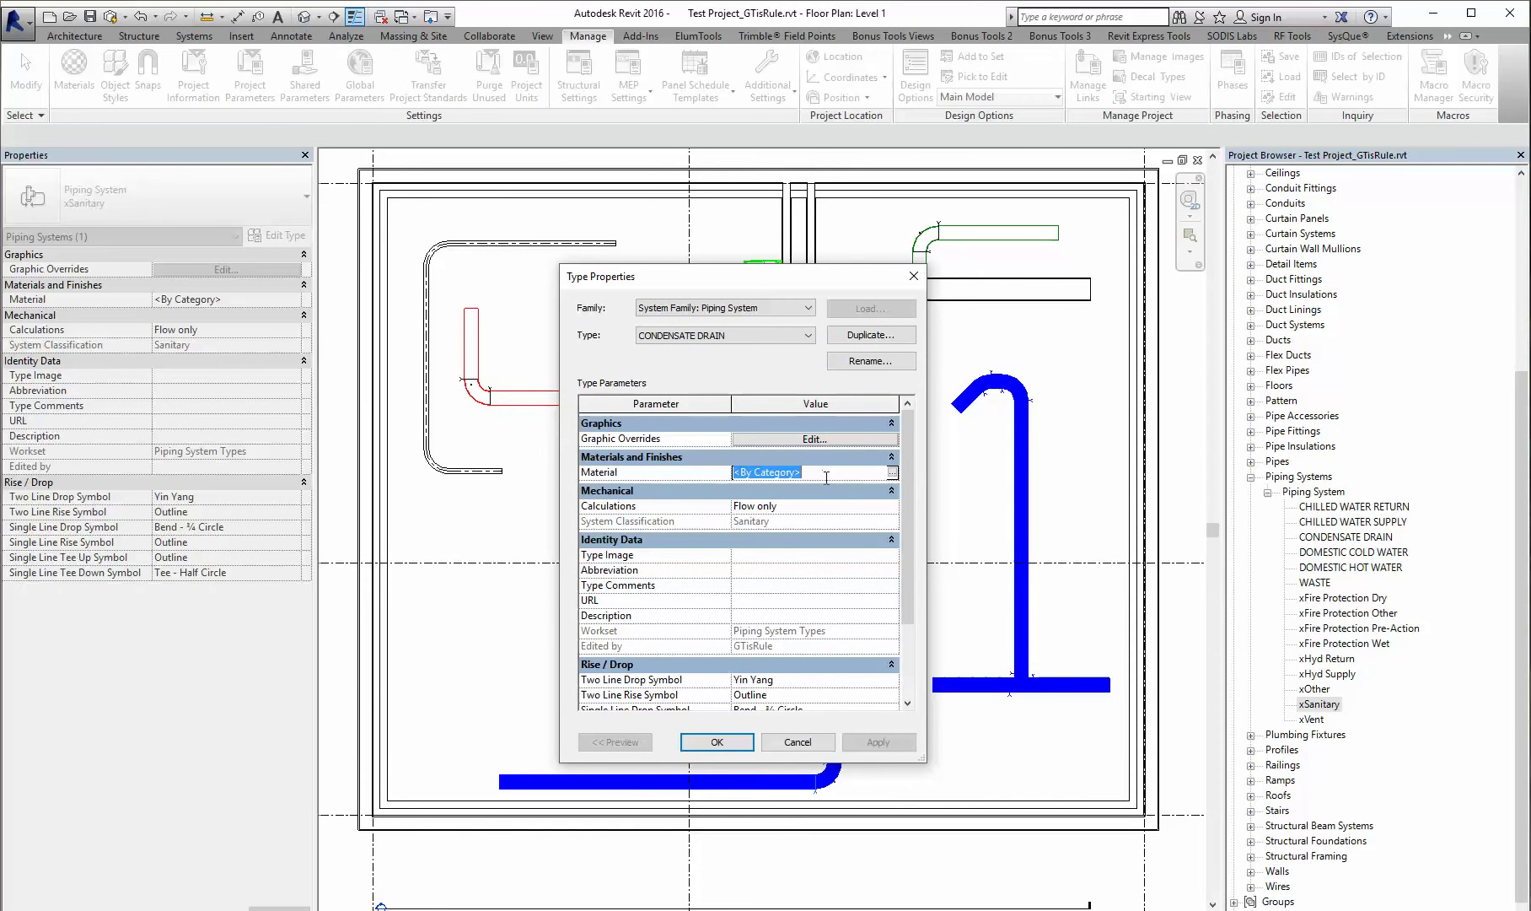
pyautogui.click(892, 472)
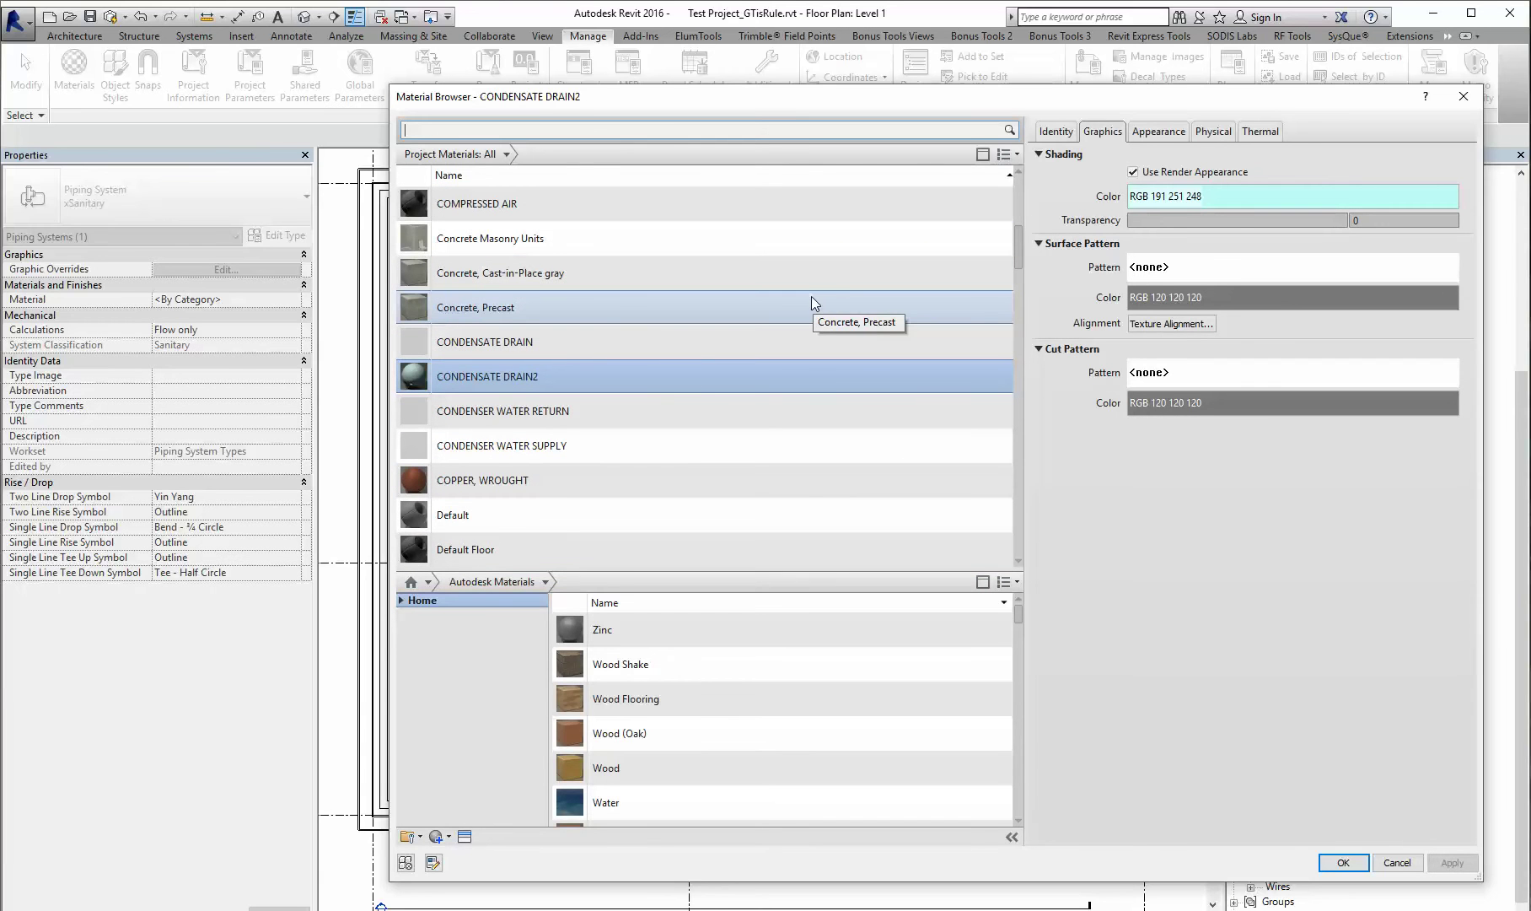
pyautogui.scroll(1, 817, 208)
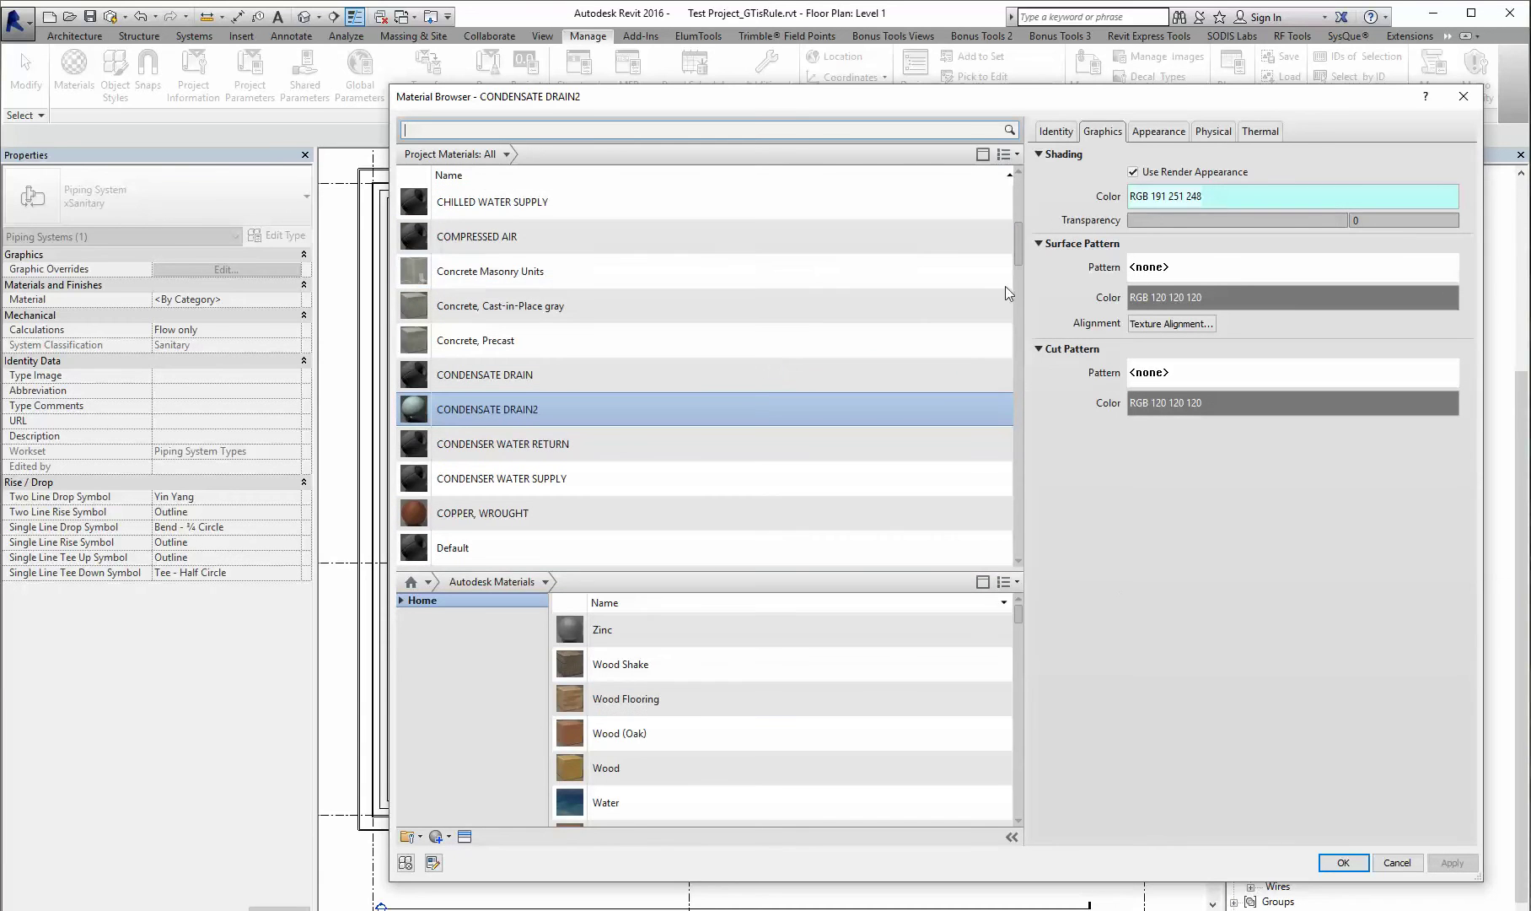
pyautogui.scroll(-1, 740, 439)
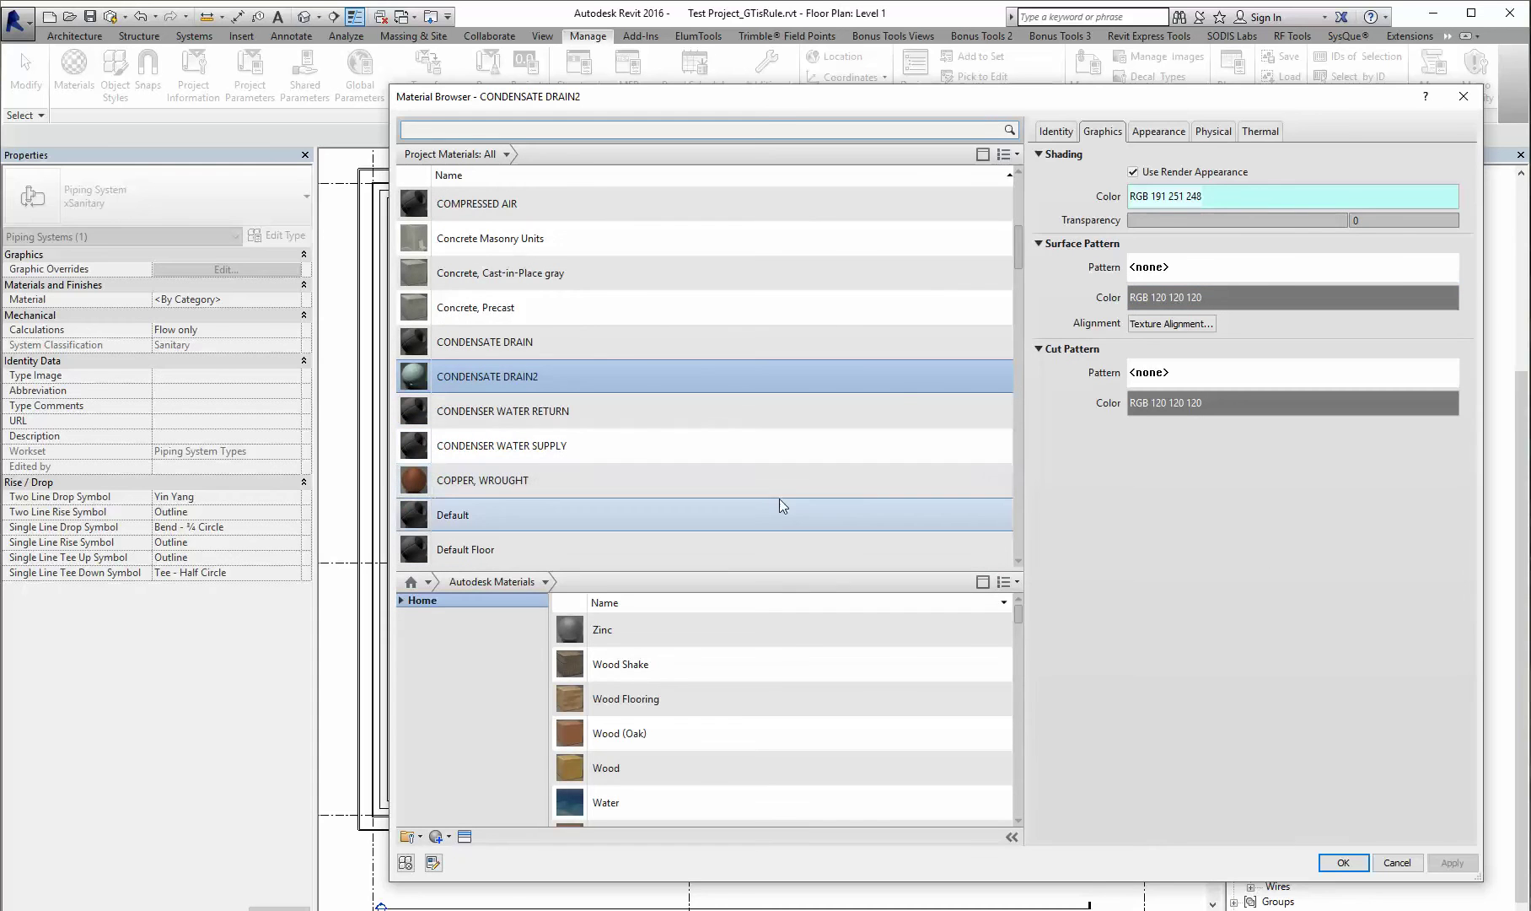
pyautogui.scroll(1, 965, 189)
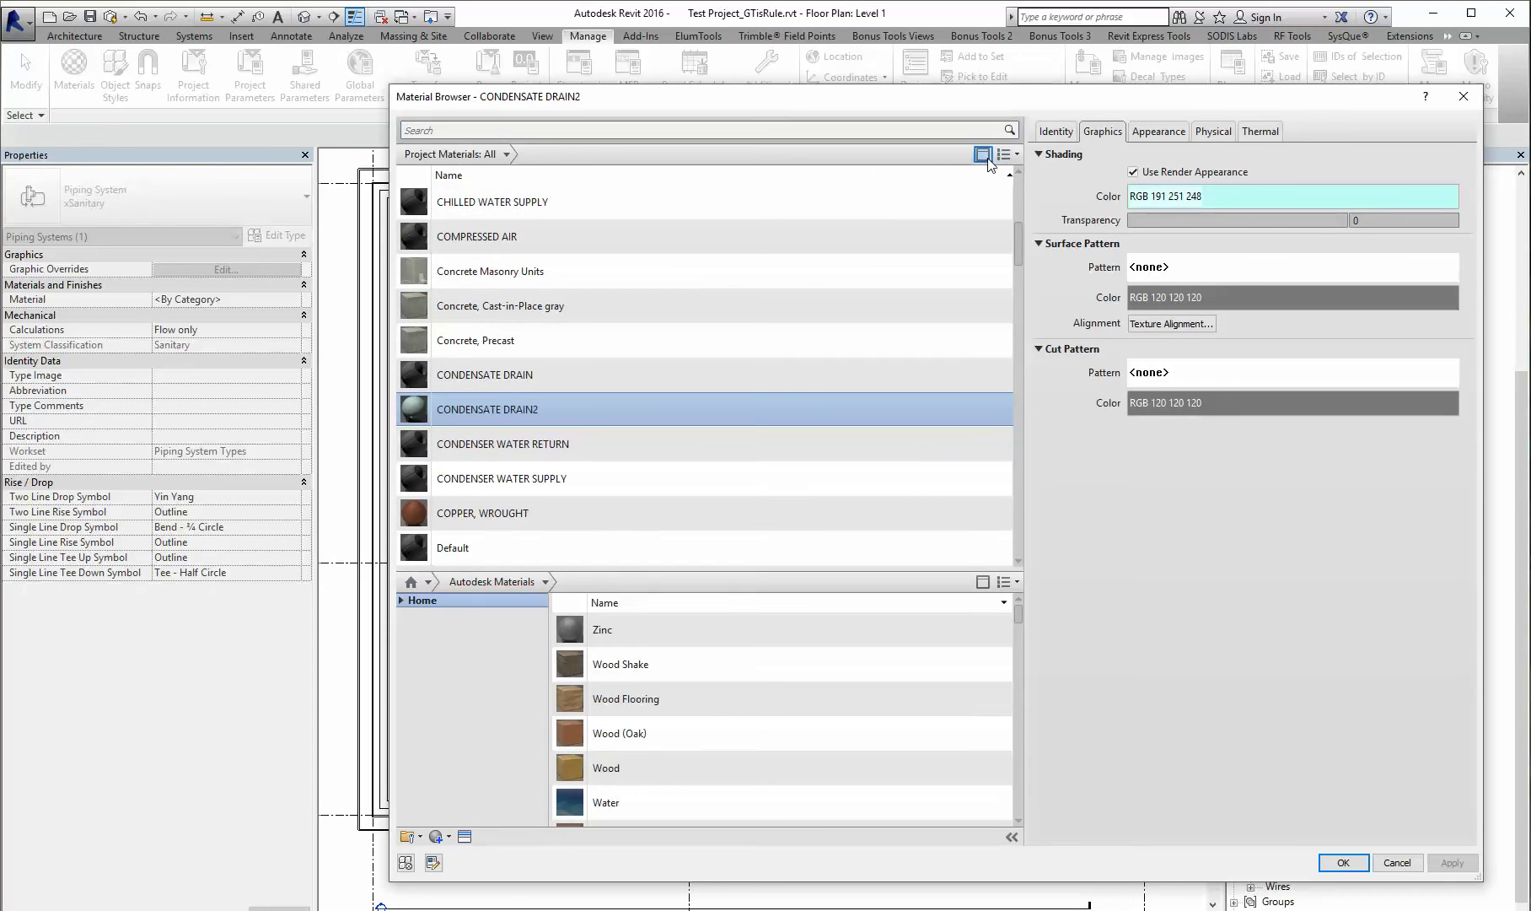
pyautogui.click(983, 155)
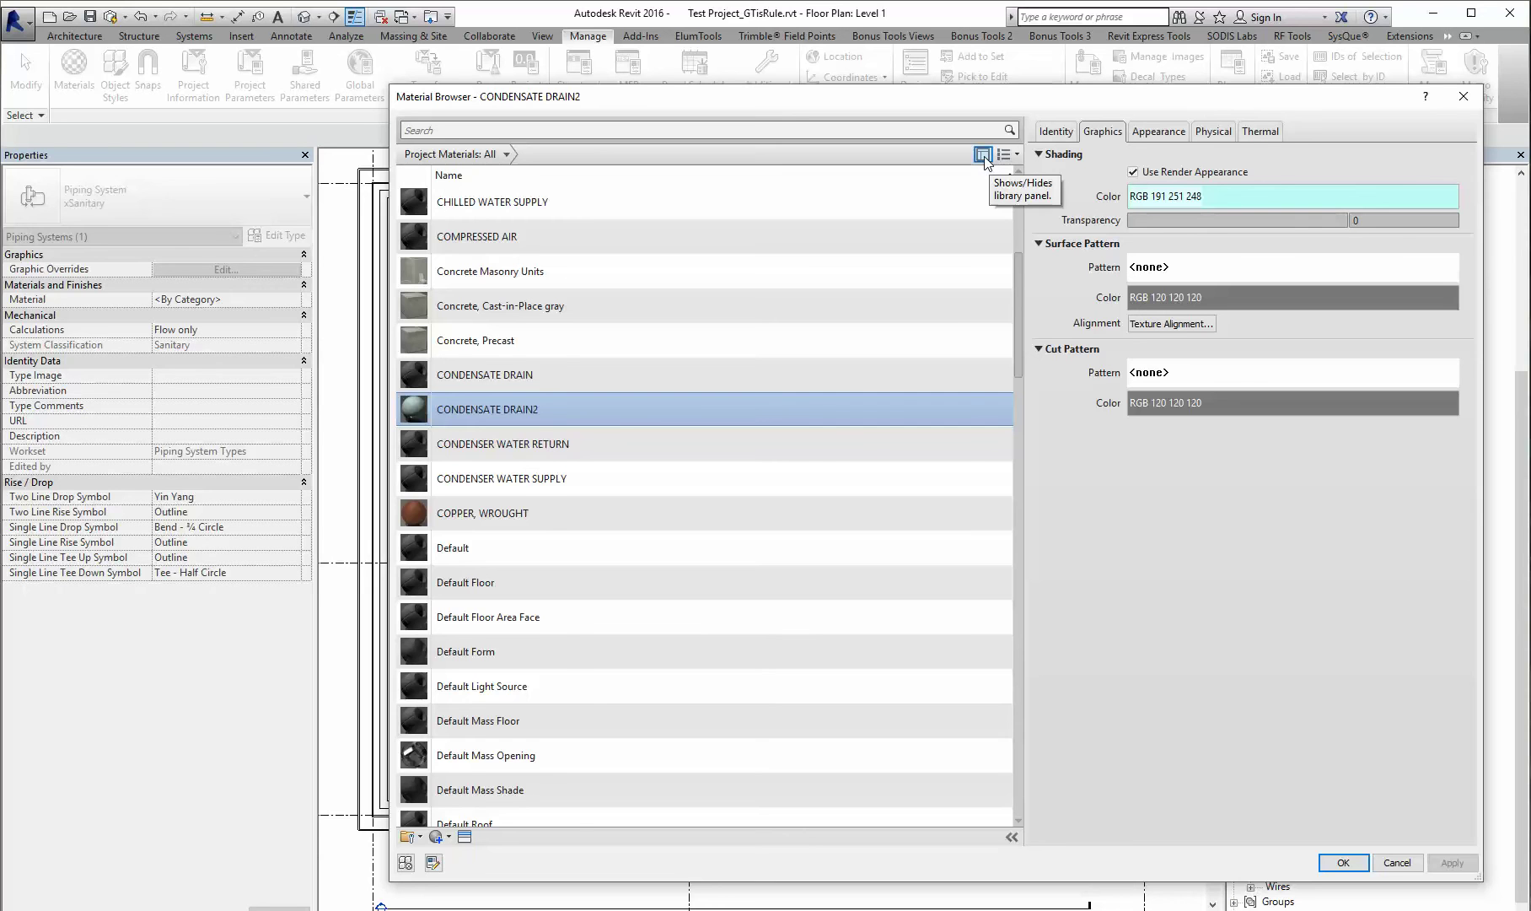
pyautogui.click(983, 155)
pyautogui.scroll(-1, 957, 496)
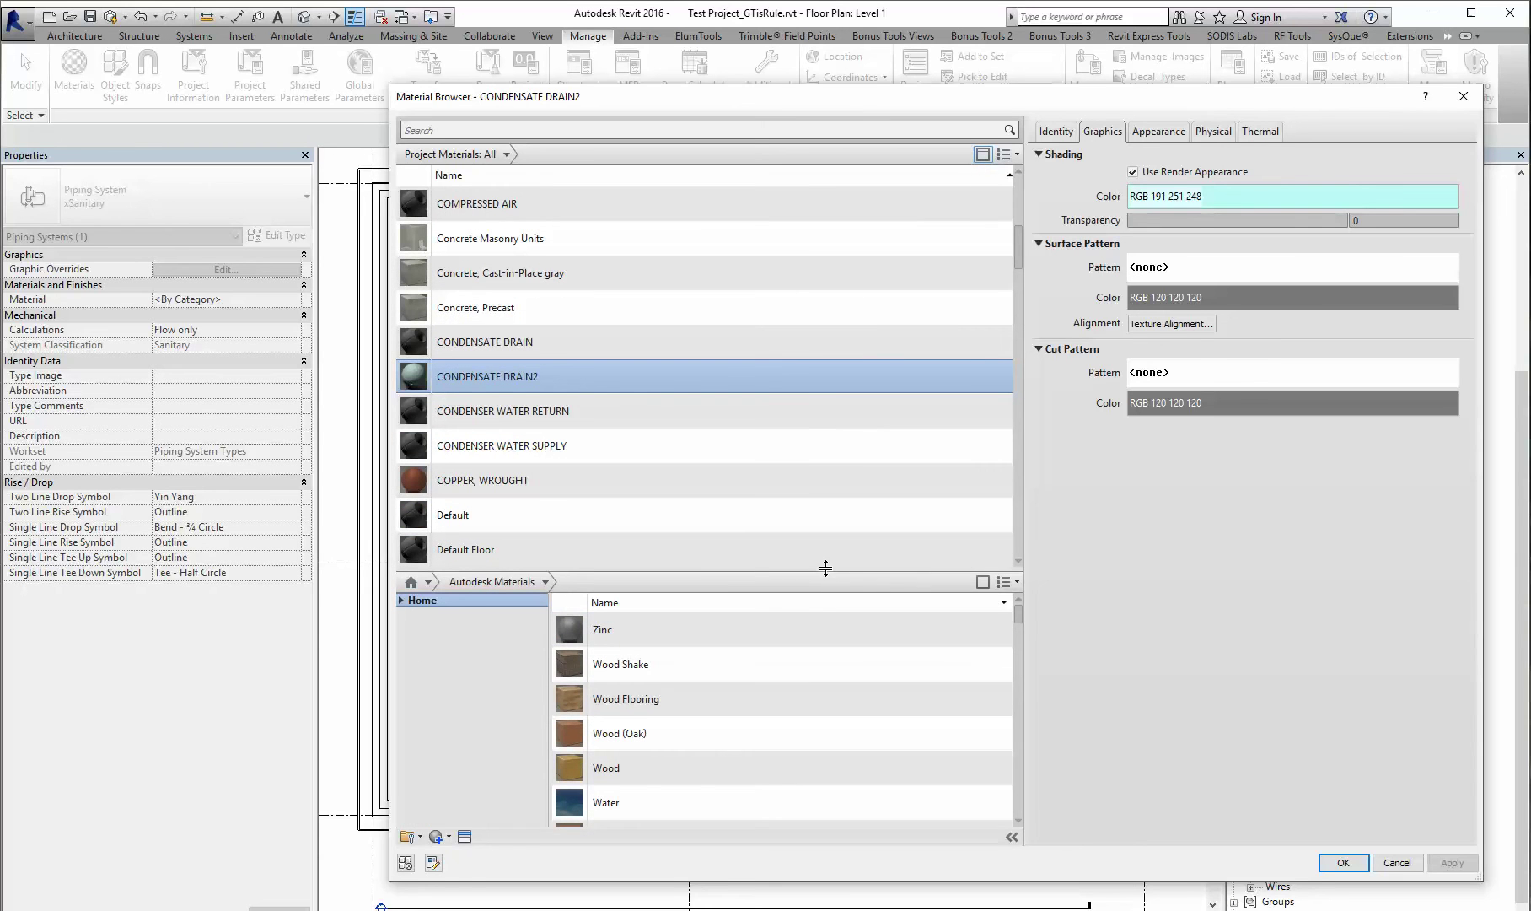
pyautogui.moveTo(822, 579); pyautogui.dragTo(822, 560)
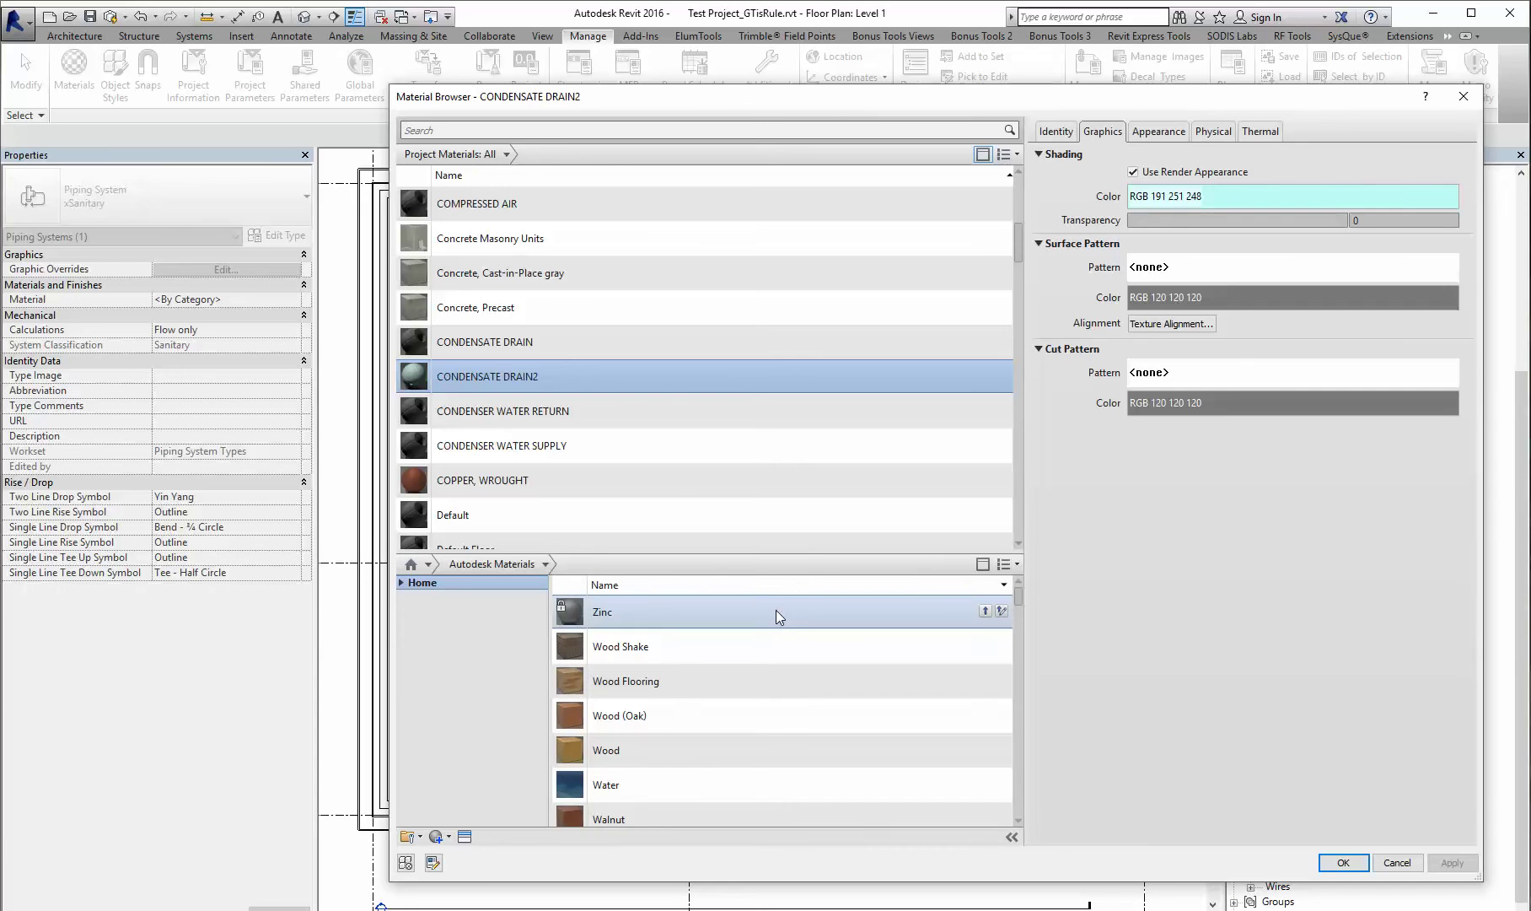
pyautogui.scroll(-1, 775, 610)
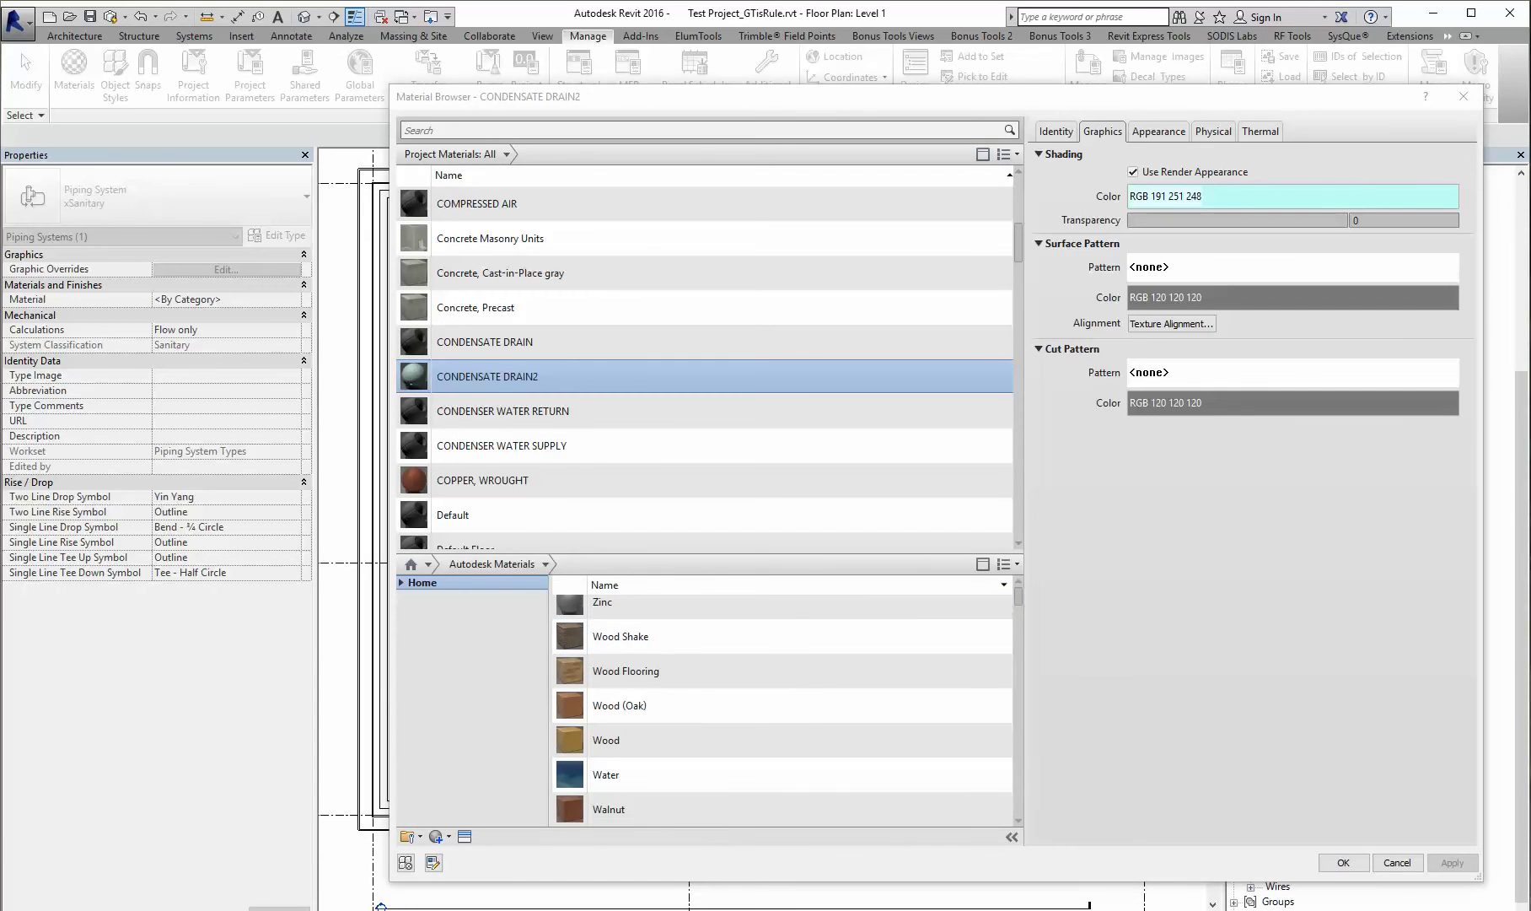
pyautogui.scroll(1, 591, 675)
pyautogui.scroll(-1, 557, 540)
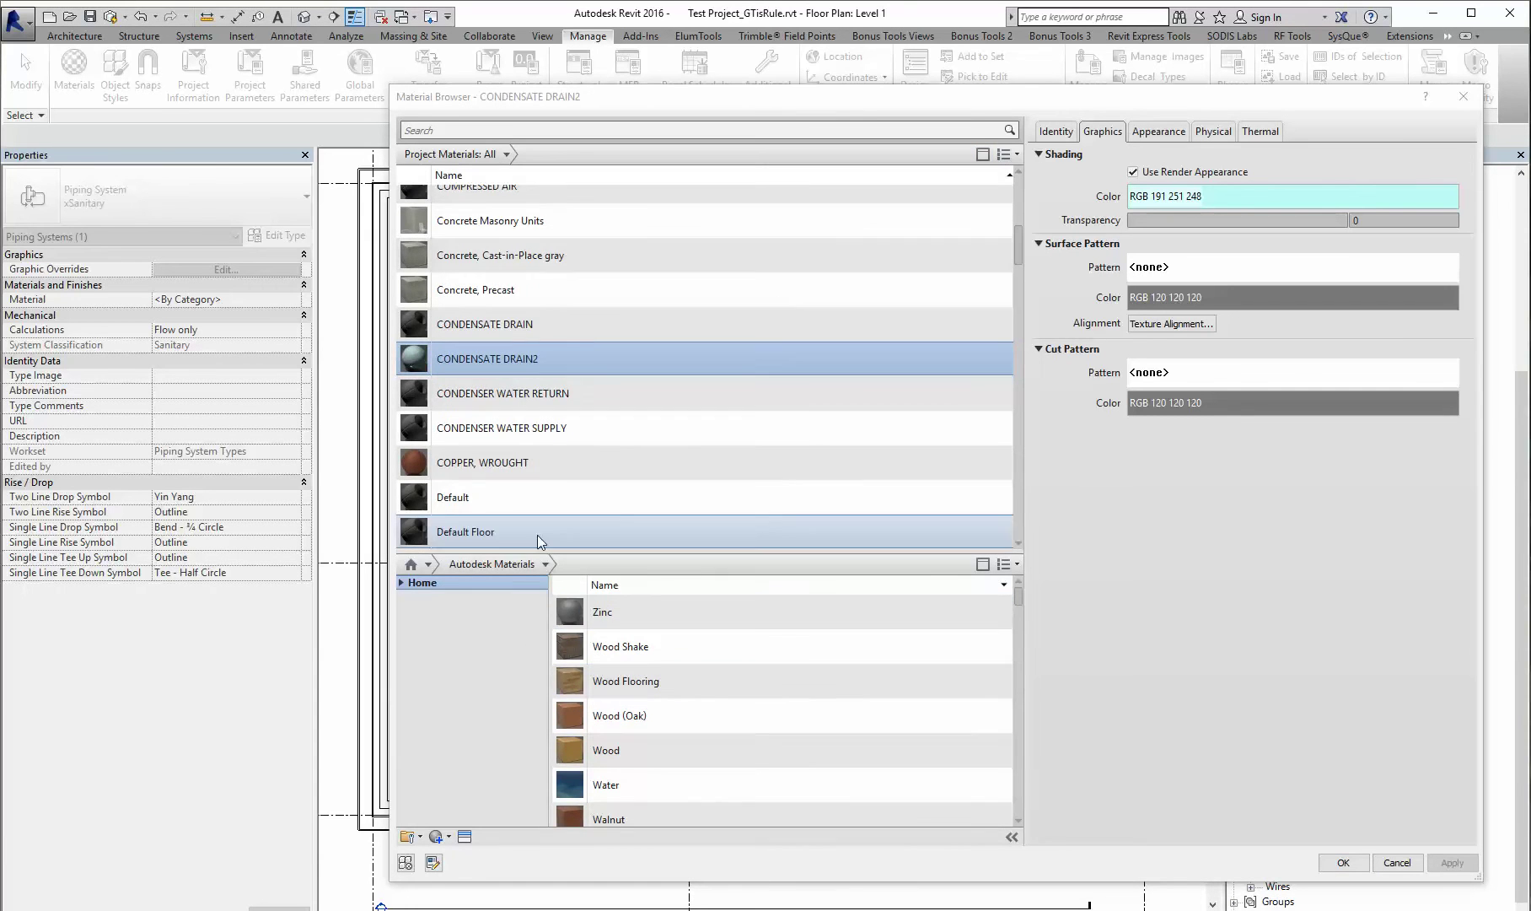
pyautogui.click(546, 564)
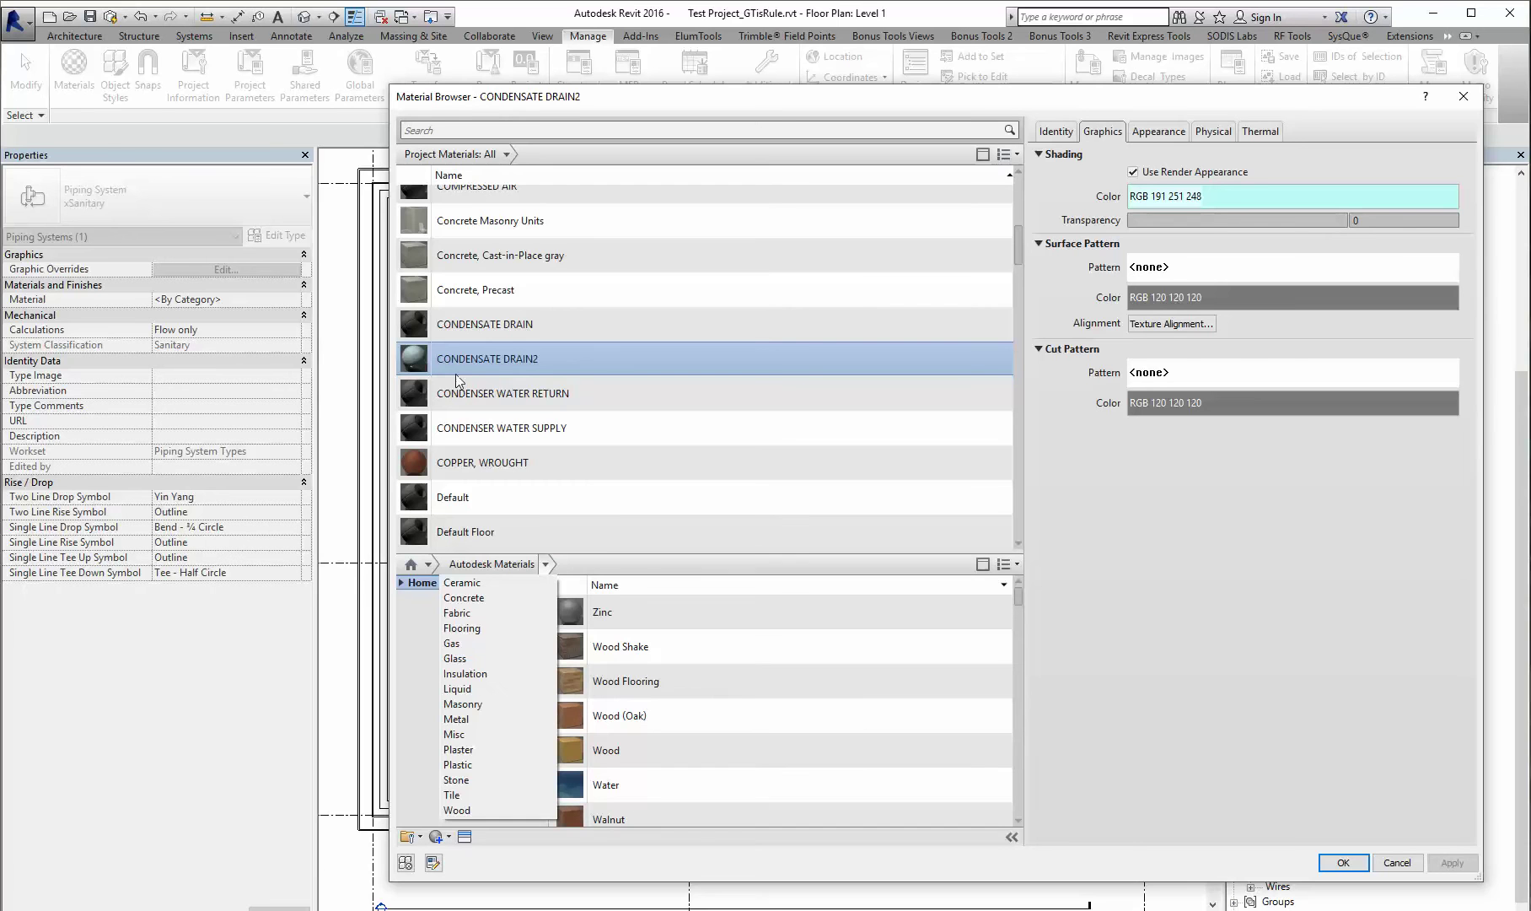
# Delete the duplicate CONDENSATE DRAIN2 material from the project materials
pyautogui.click(486, 373)
pyautogui.rightClick(485, 372)
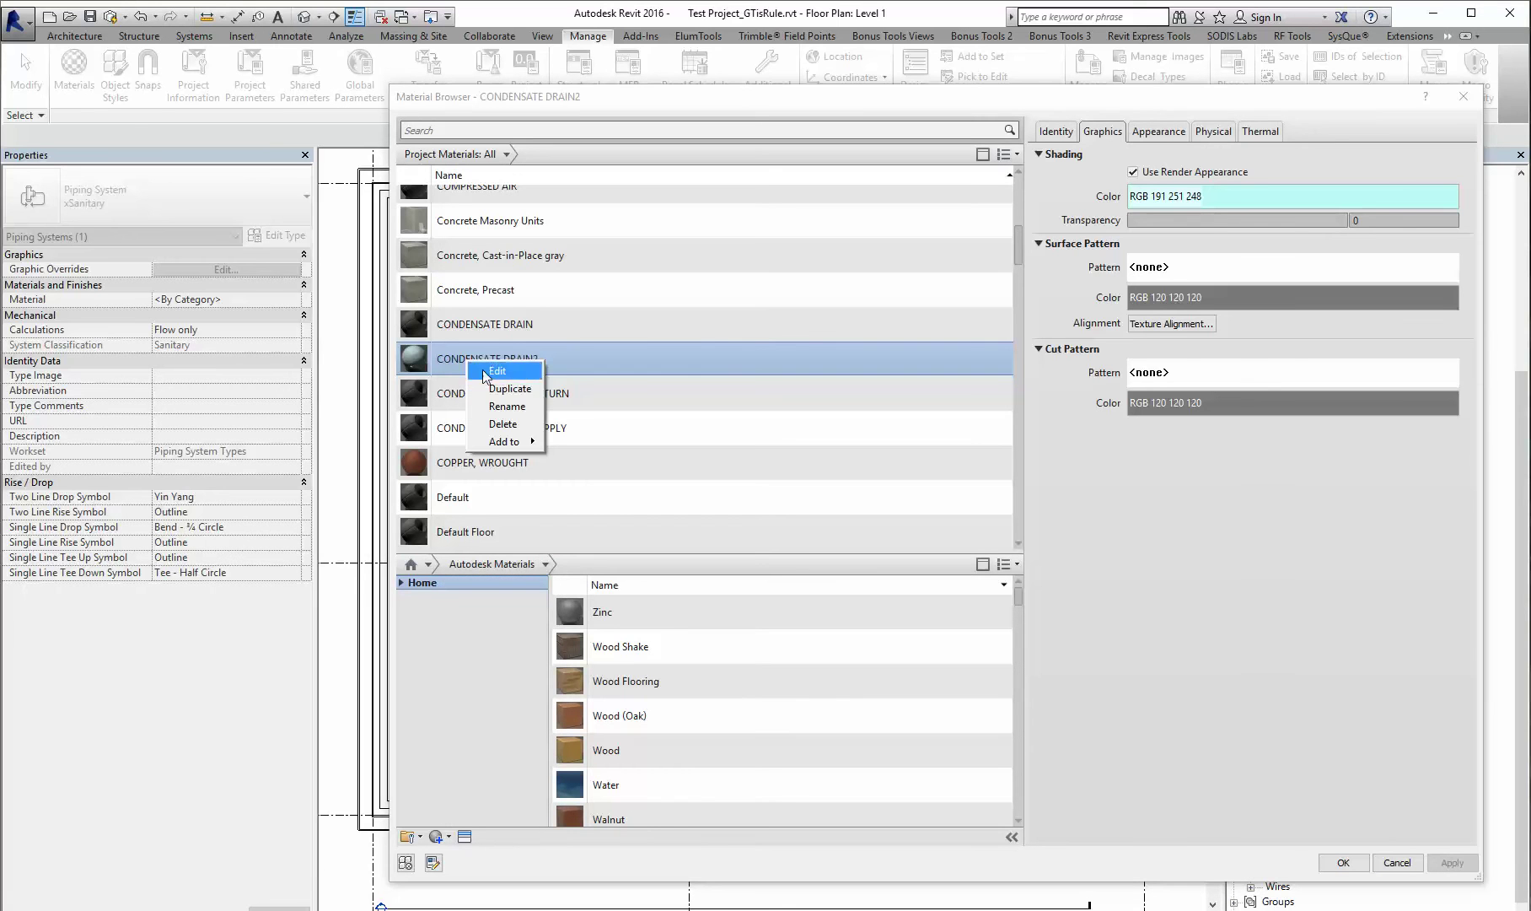
pyautogui.click(510, 424)
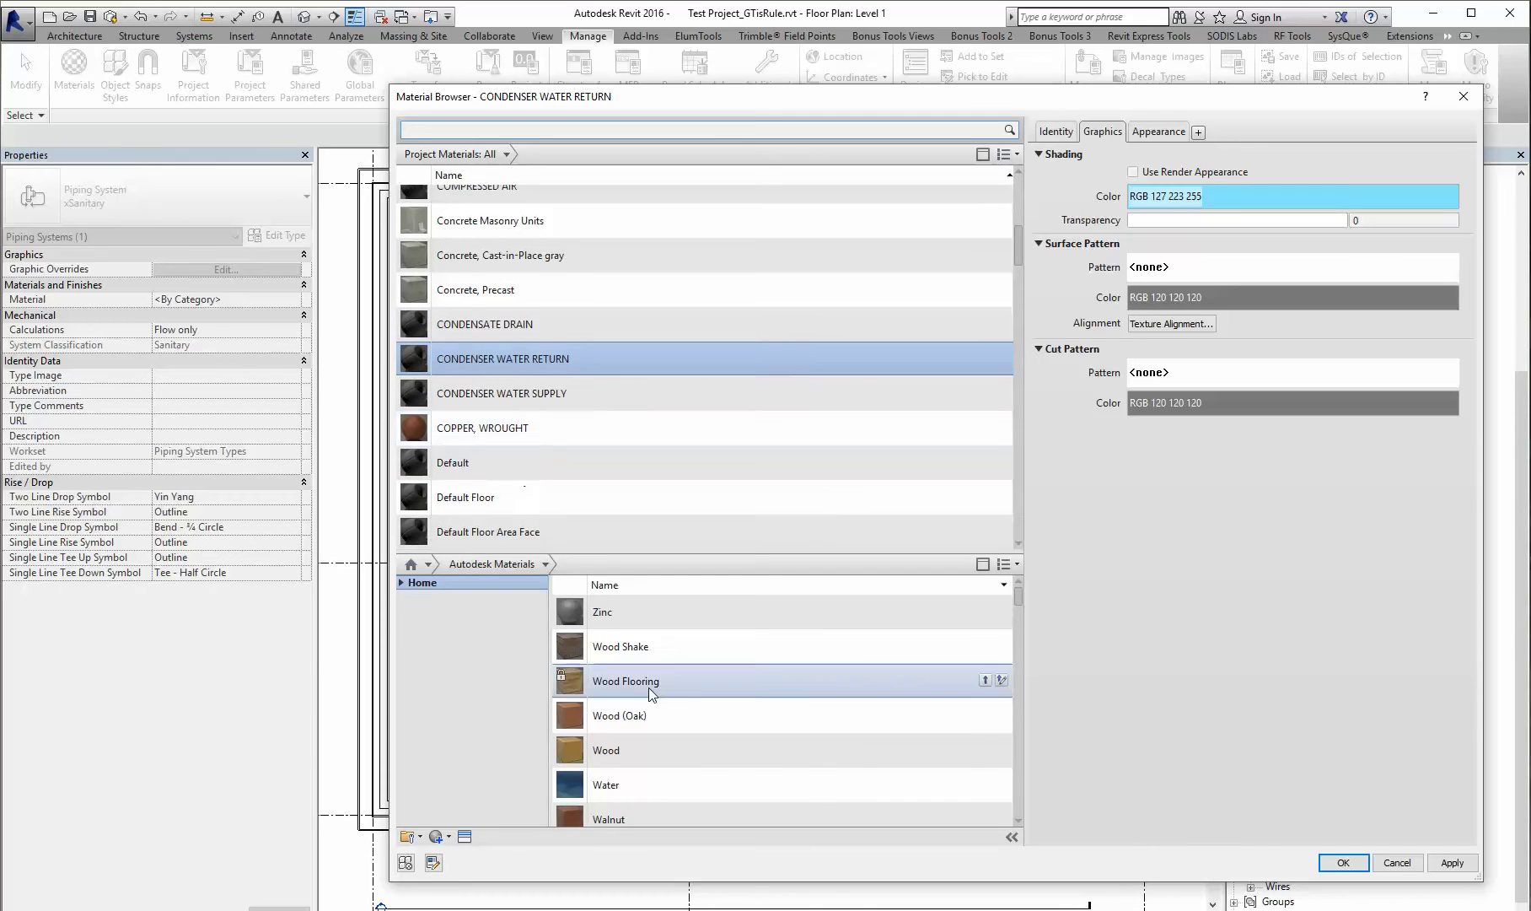
# Select CONDENSATE DRAIN, then inspect CONDENSER WATER RETURN's cyan RGB 127 223 255 shading
pyautogui.click(513, 330)
pyautogui.rightClick(511, 331)
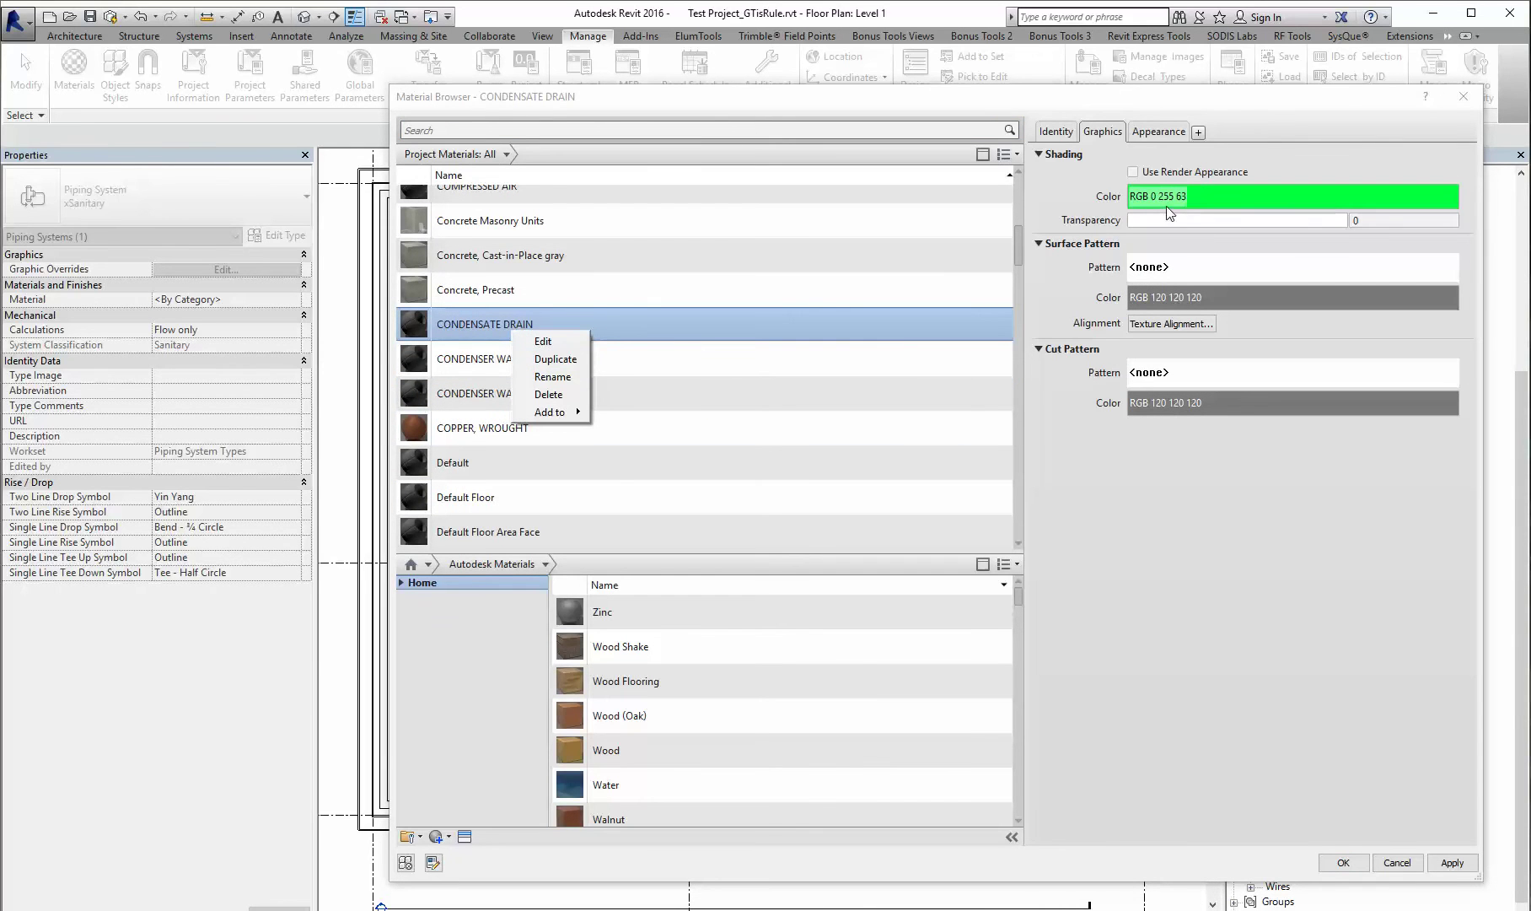
pyautogui.click(660, 363)
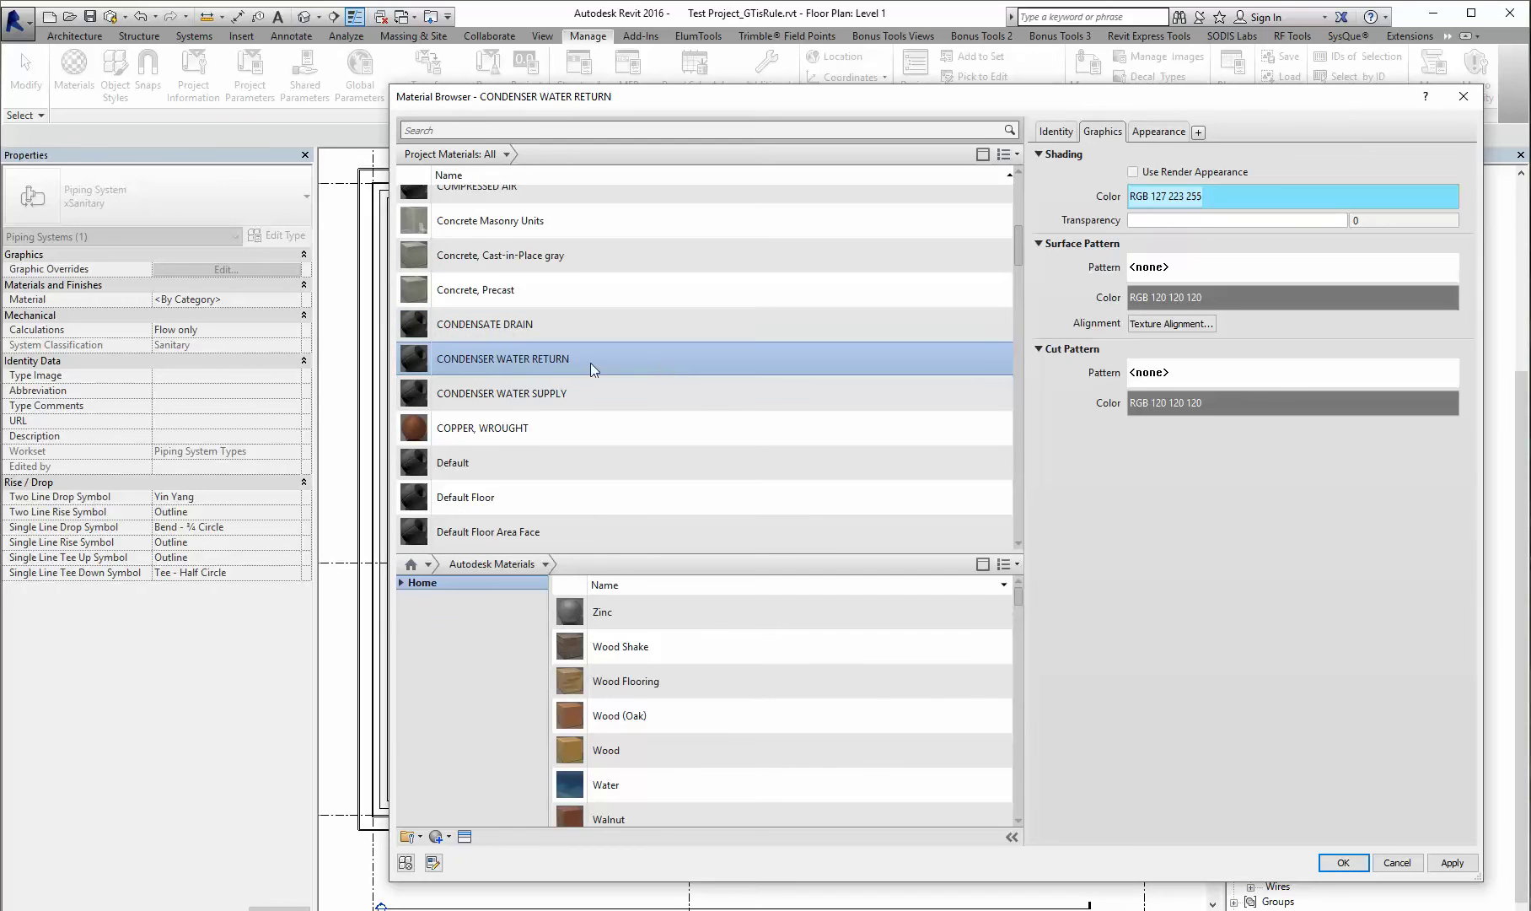
pyautogui.scroll(1, 723, 286)
pyautogui.scroll(-1, 511, 540)
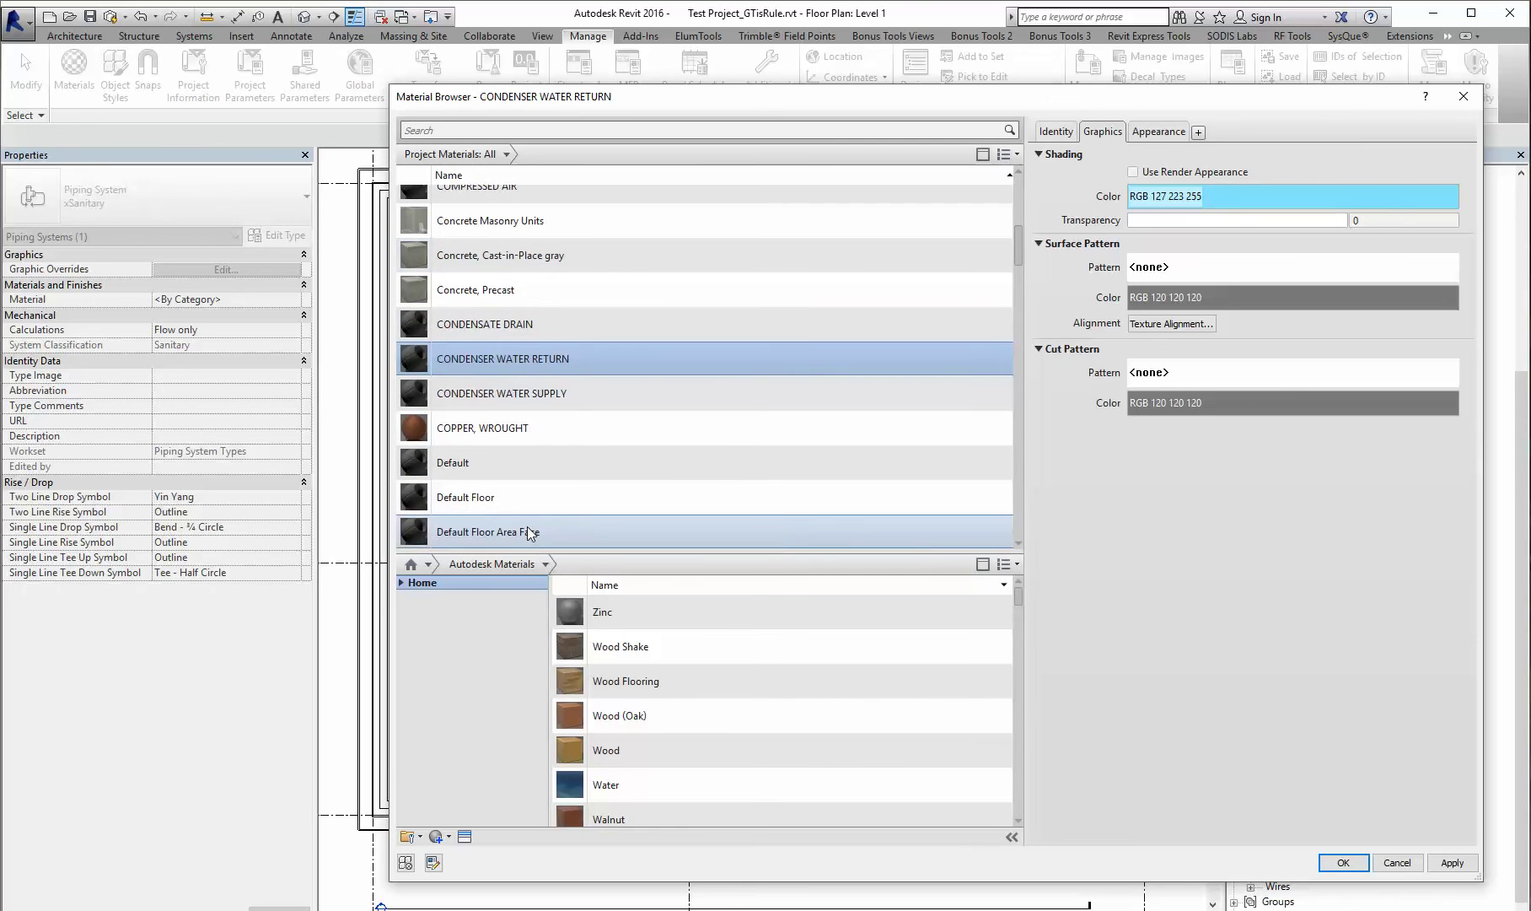
pyautogui.moveTo(580, 657)
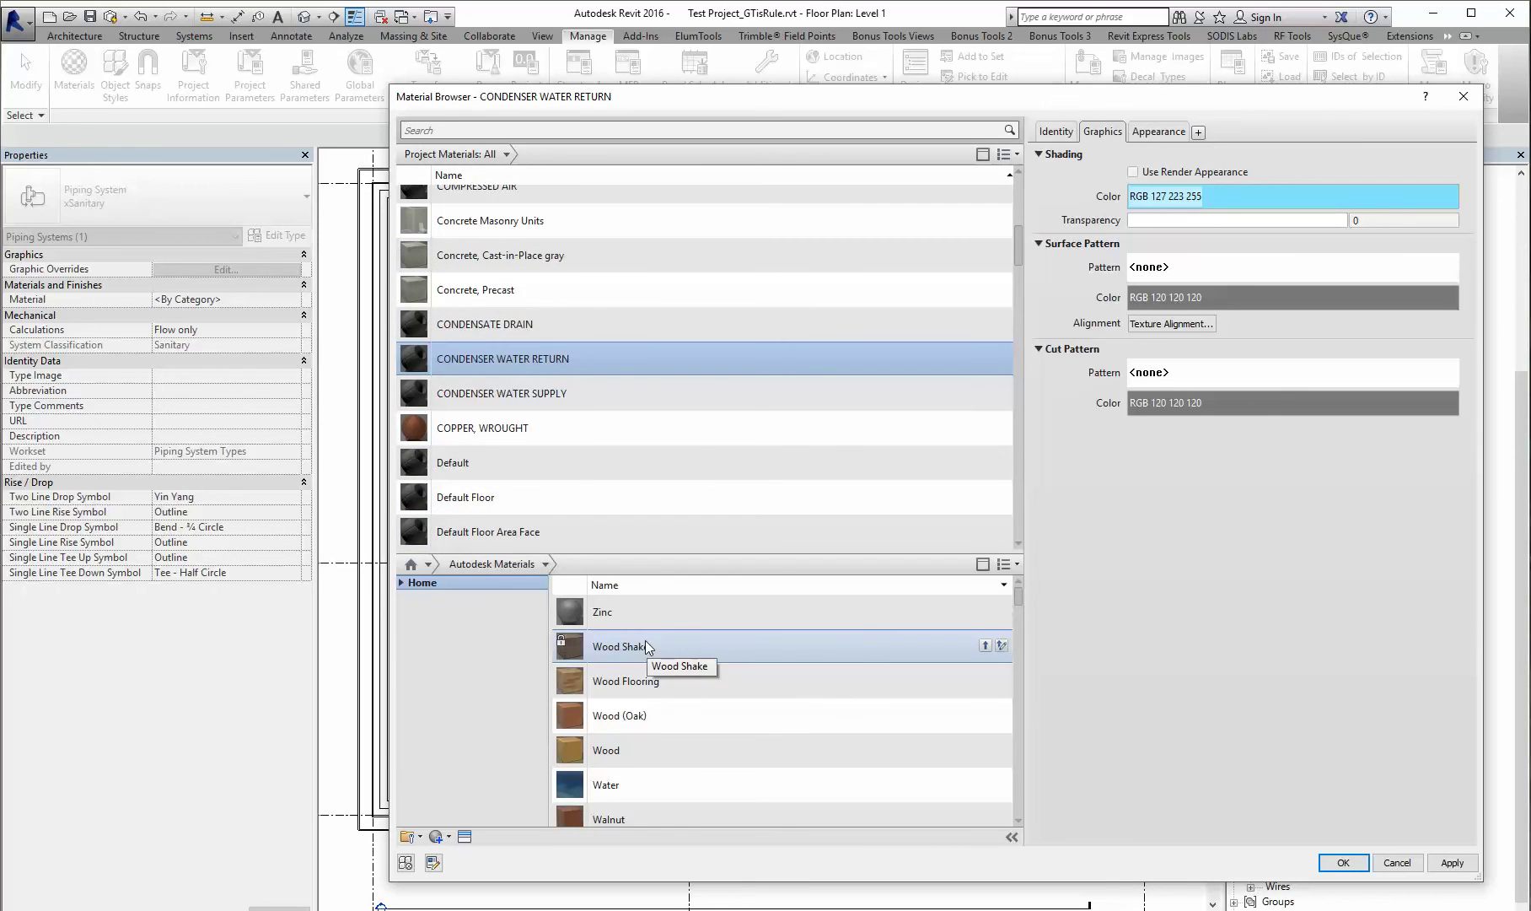
# Filter the Autodesk library to Metal and add Steel, Wrought to the project materials
pyautogui.click(545, 564)
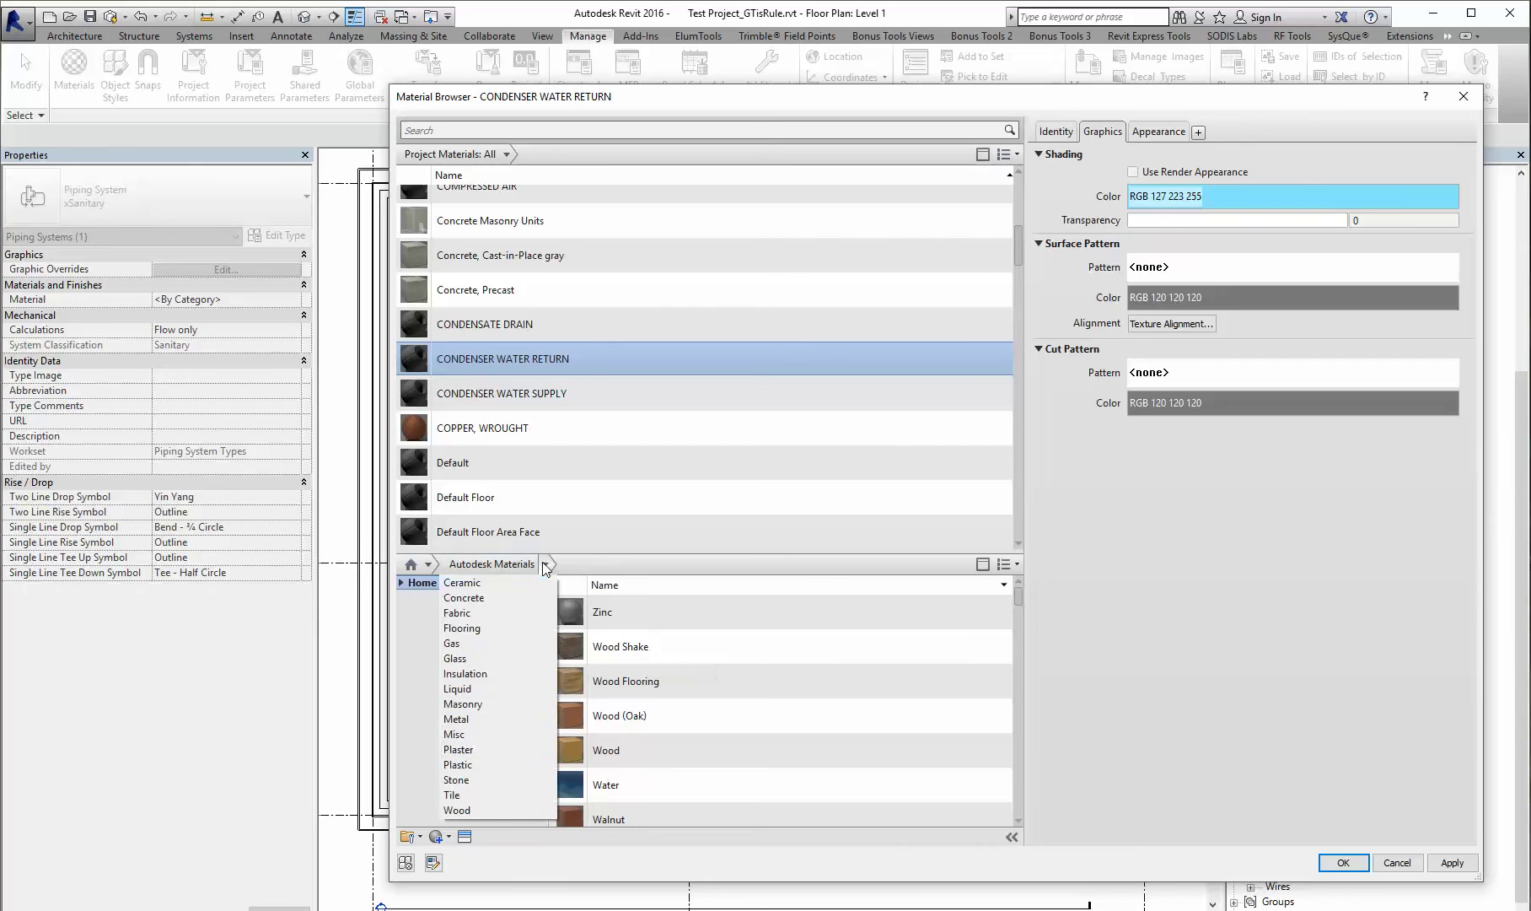
pyautogui.click(468, 718)
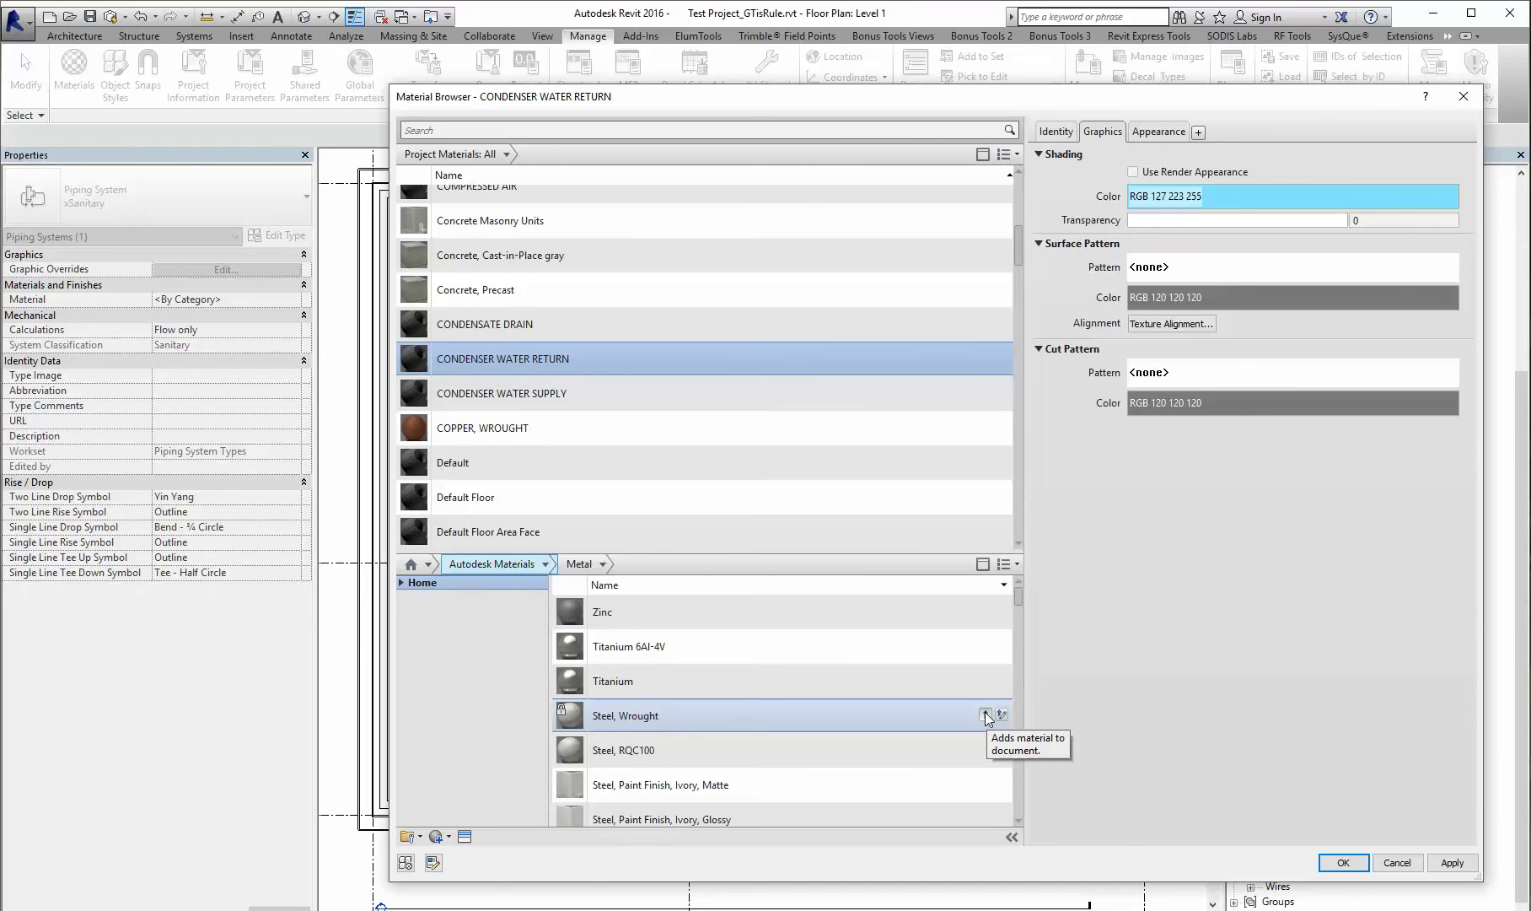
pyautogui.click(986, 715)
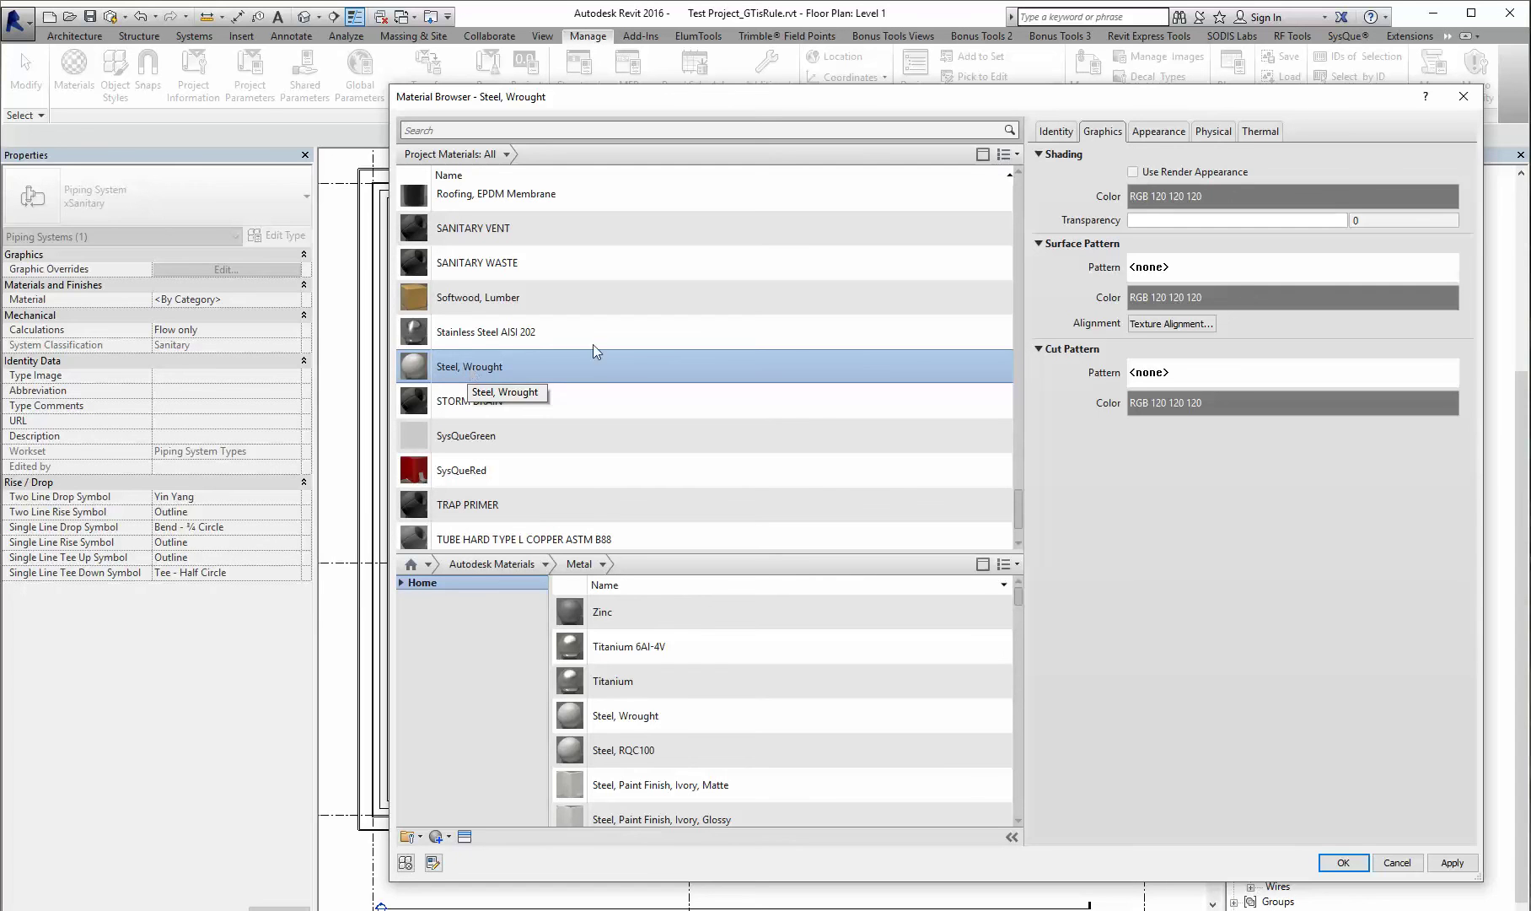
# Rename the added Steel, Wrought material to CONDENSATE DRAIN1
pyautogui.rightClick(728, 368)
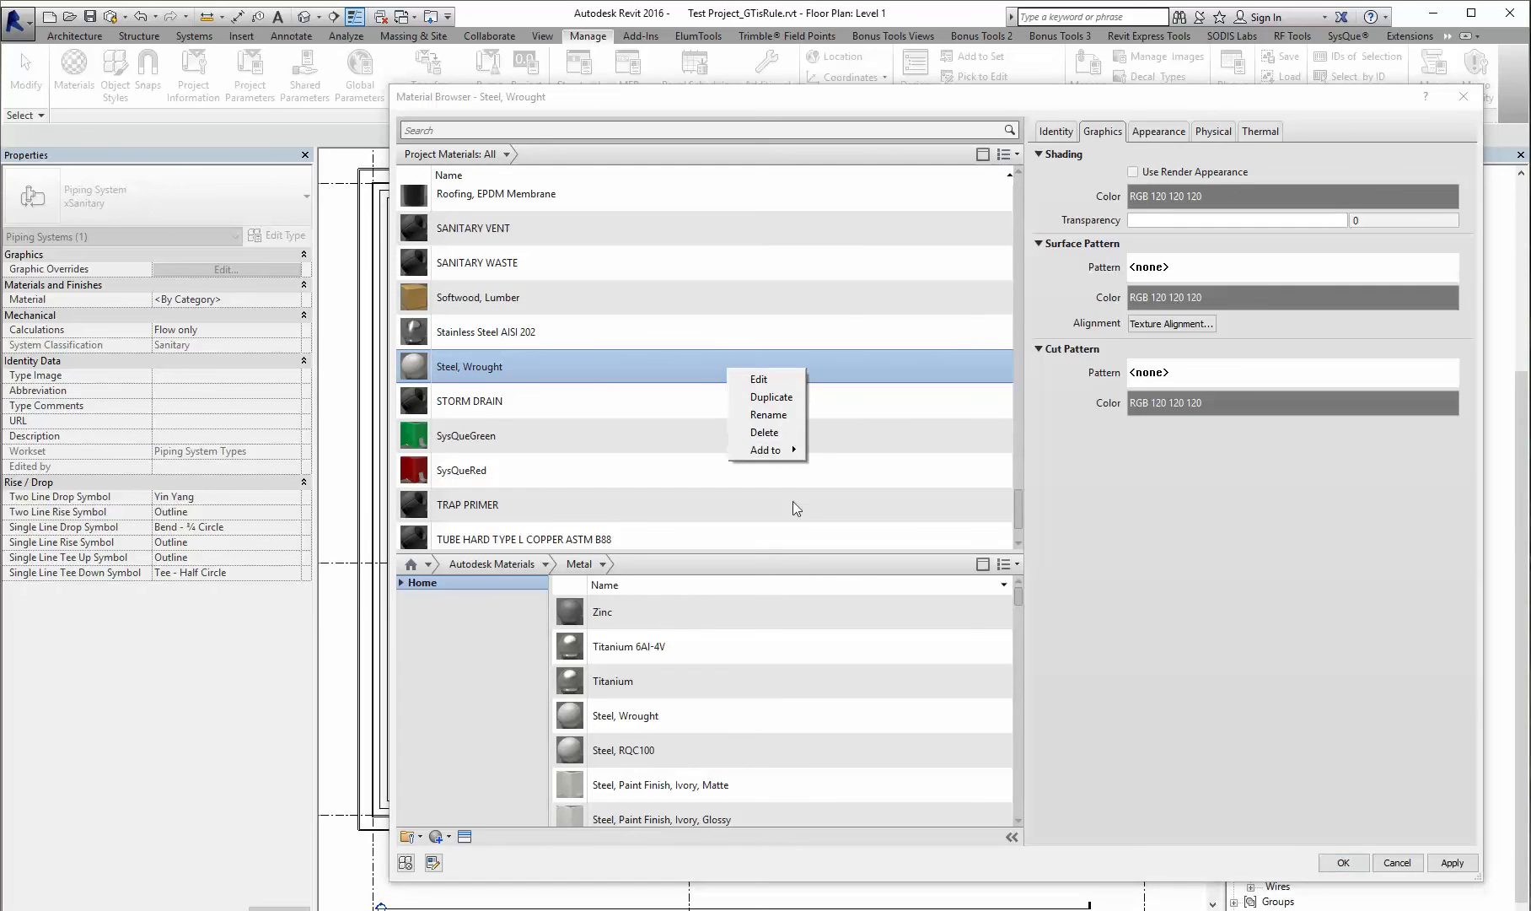
pyautogui.click(773, 413)
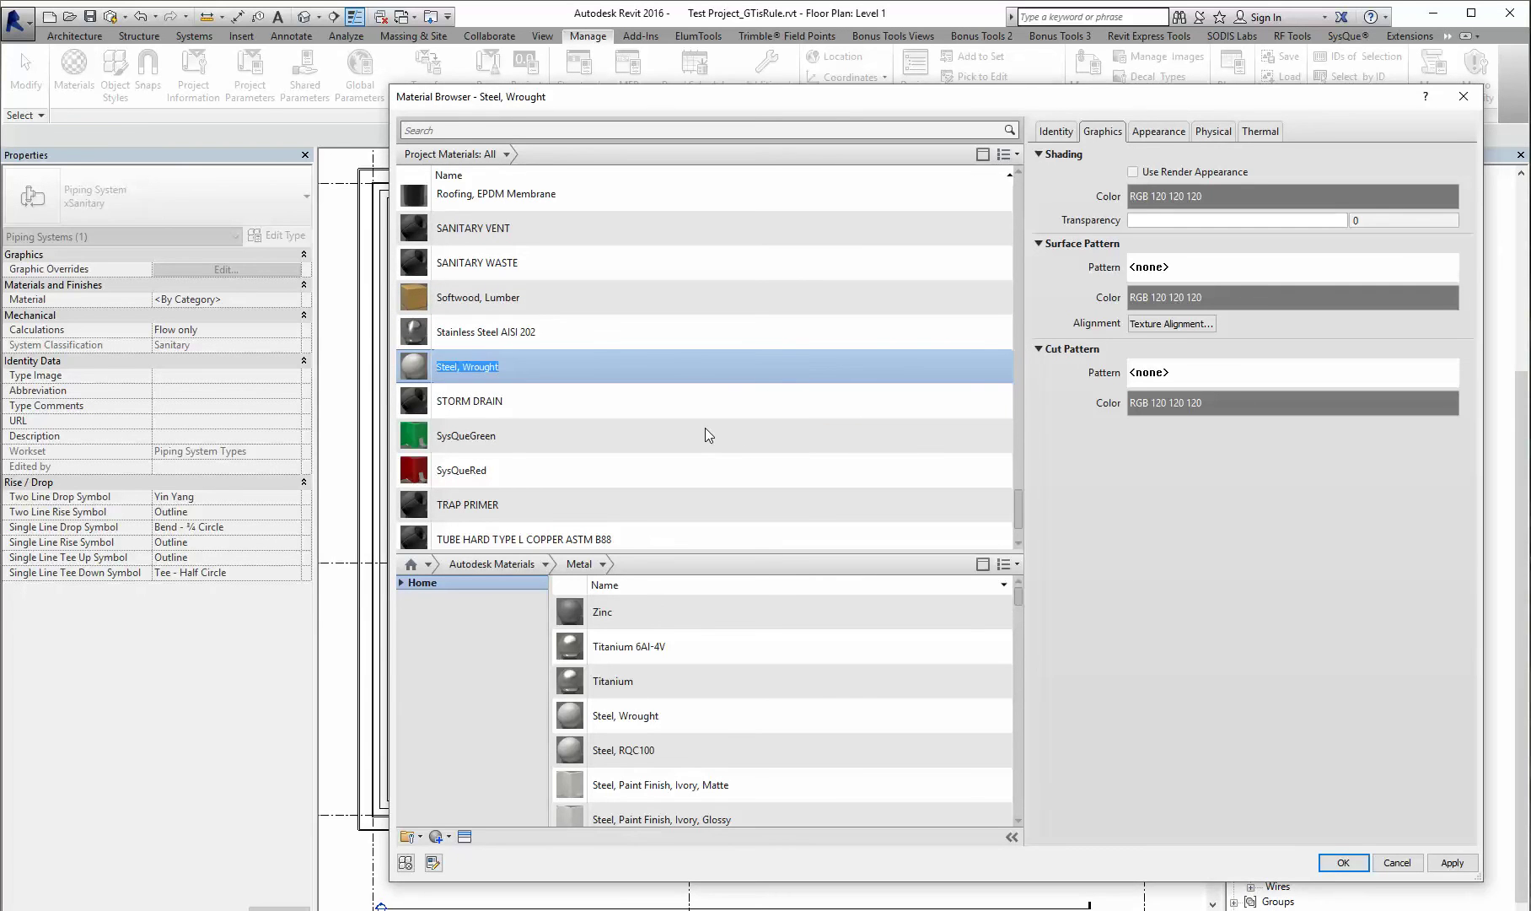
pyautogui.write('c')
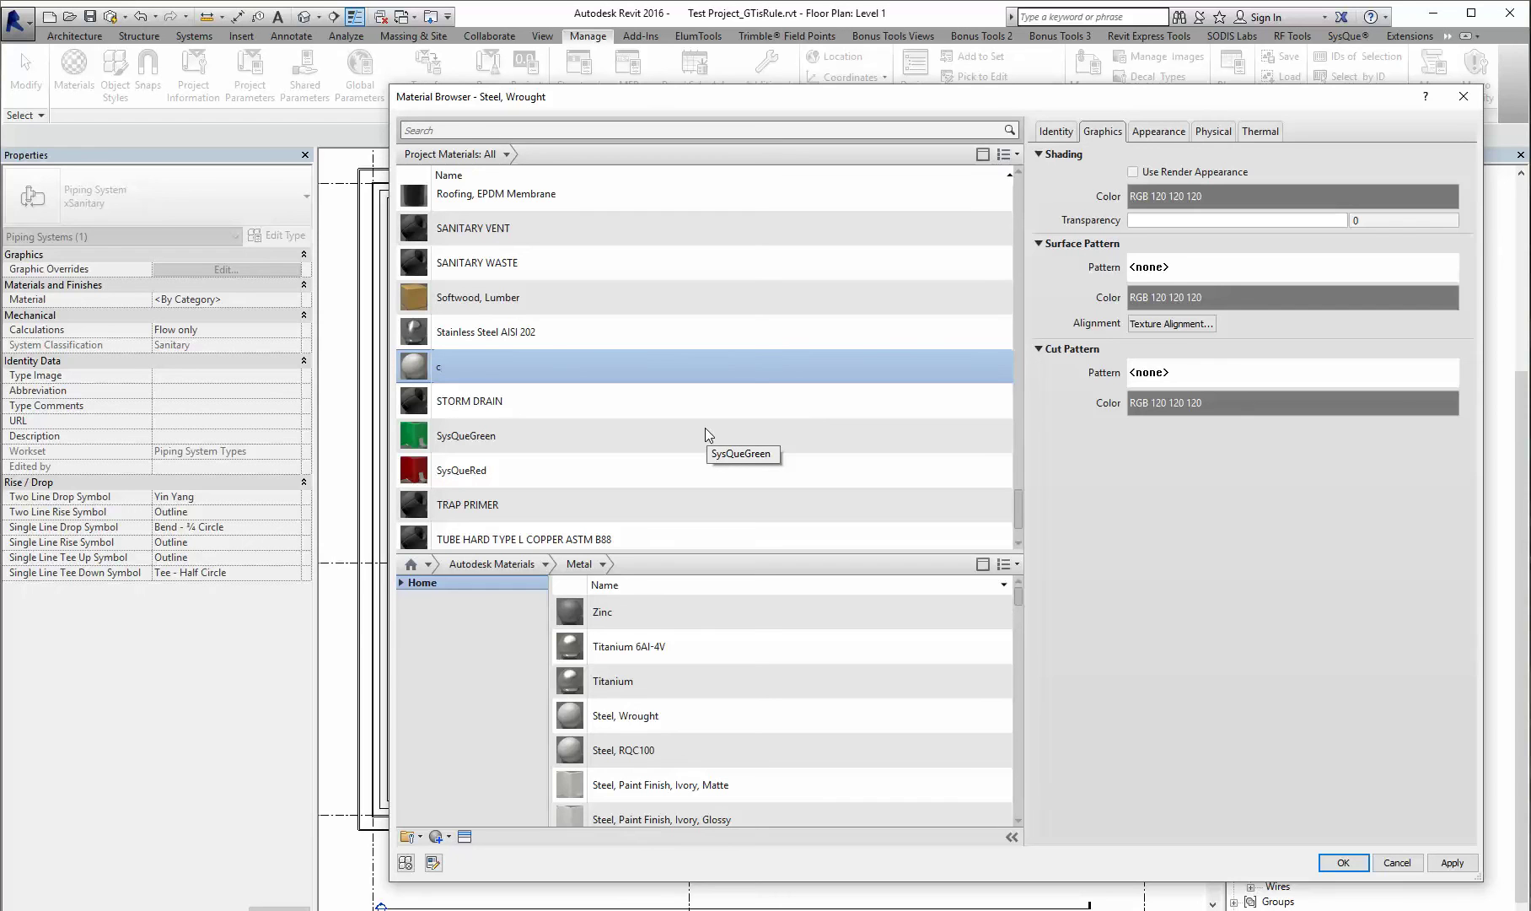
pyautogui.write('ONDENSATE DRAIN1')
pyautogui.press('Return')
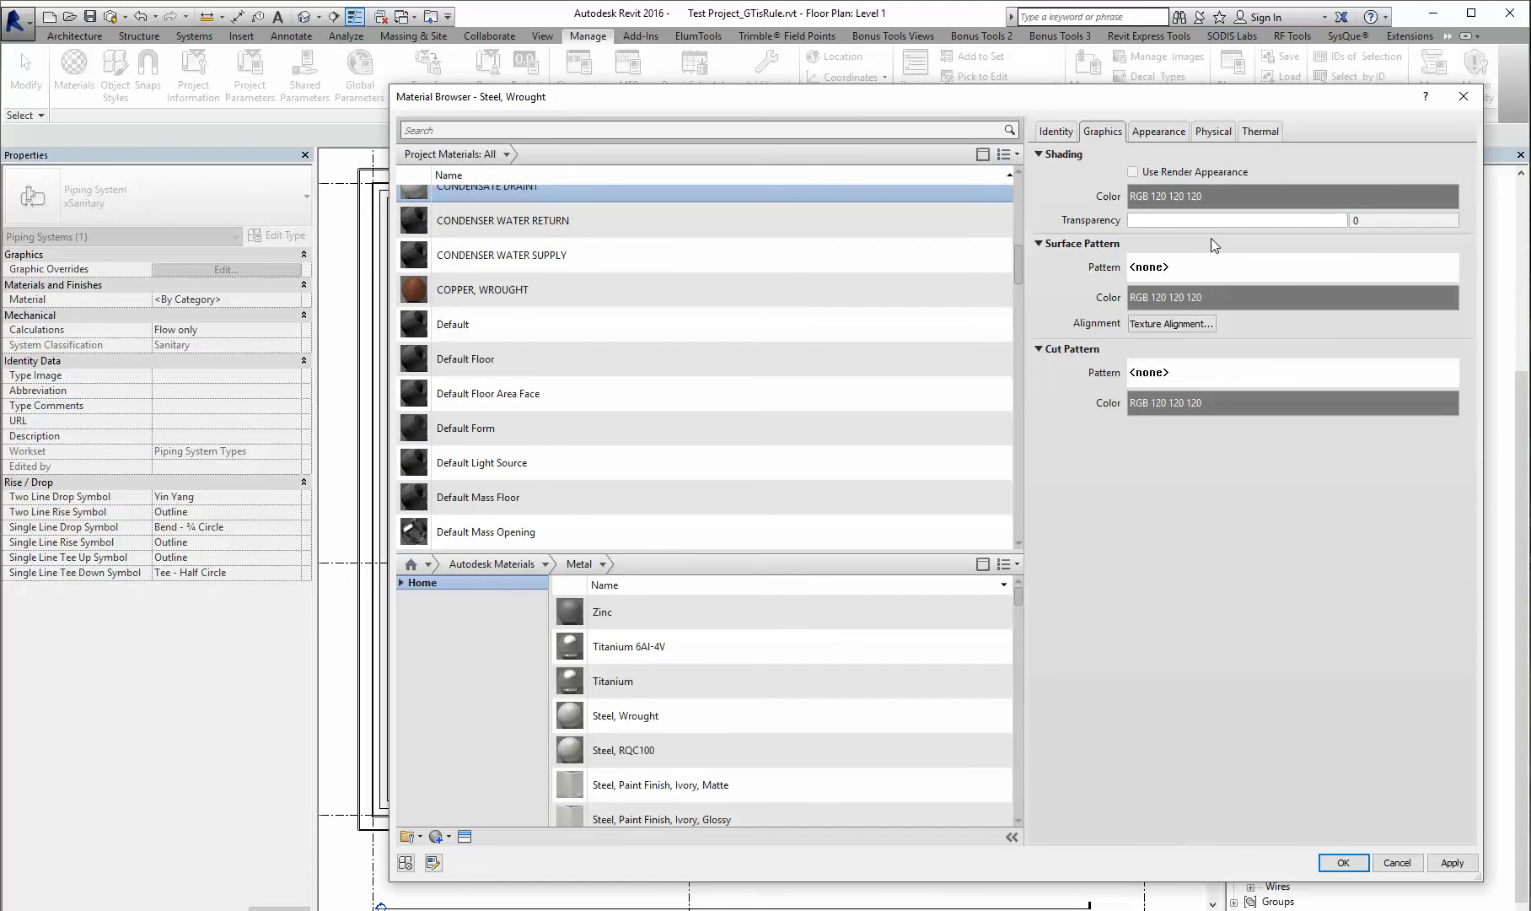
# Leave the shading colour unchanged, set shading to Use Render Appearance, and view the Steel(1) appearance
pyautogui.click(1171, 199)
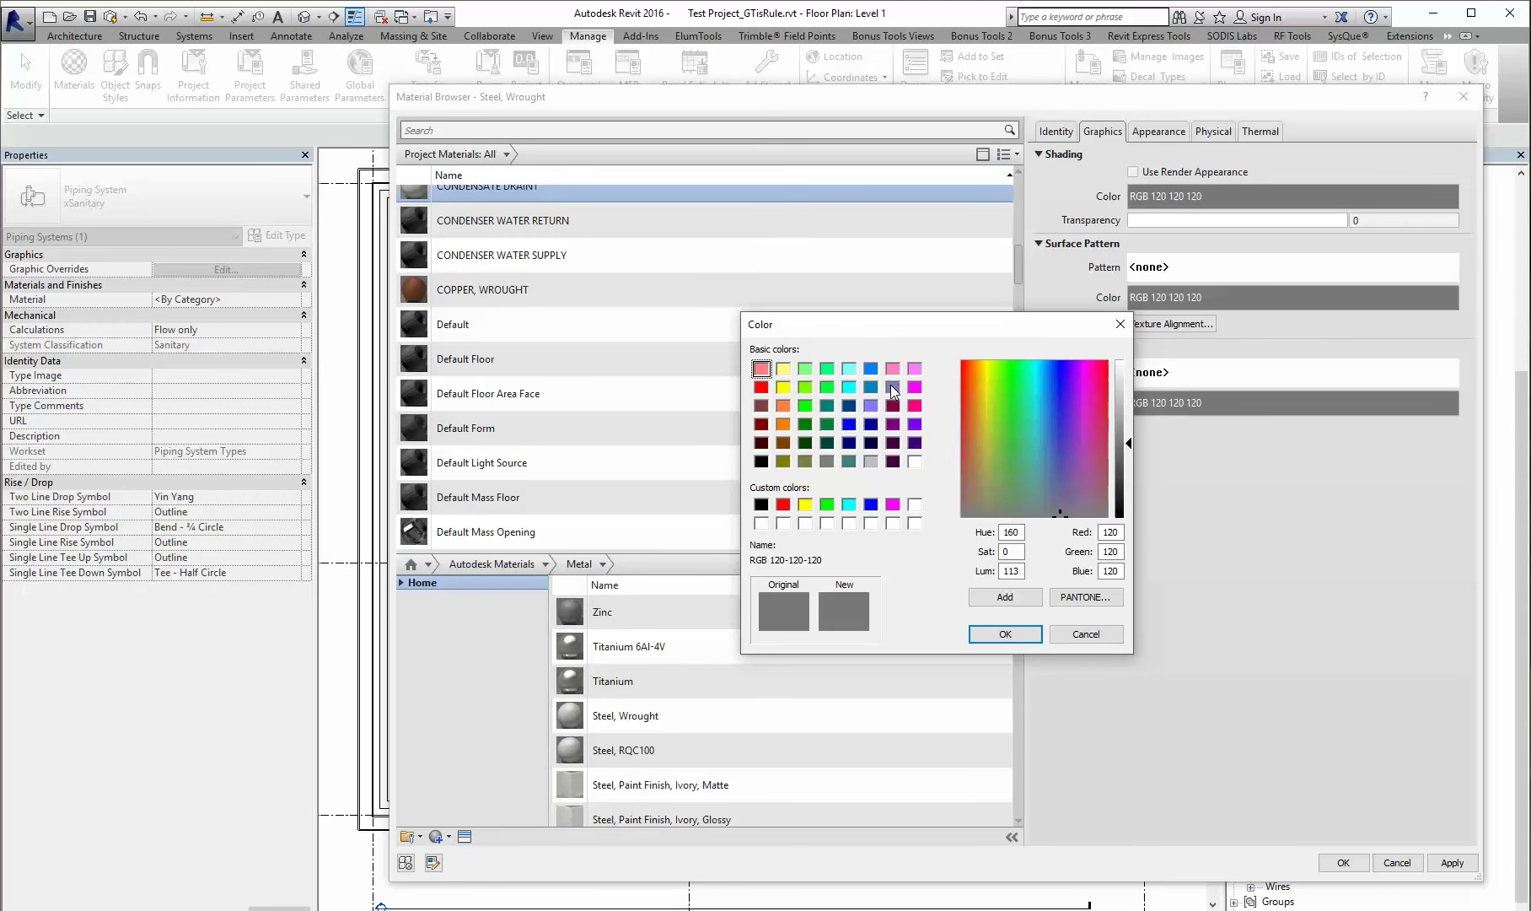
pyautogui.click(891, 386)
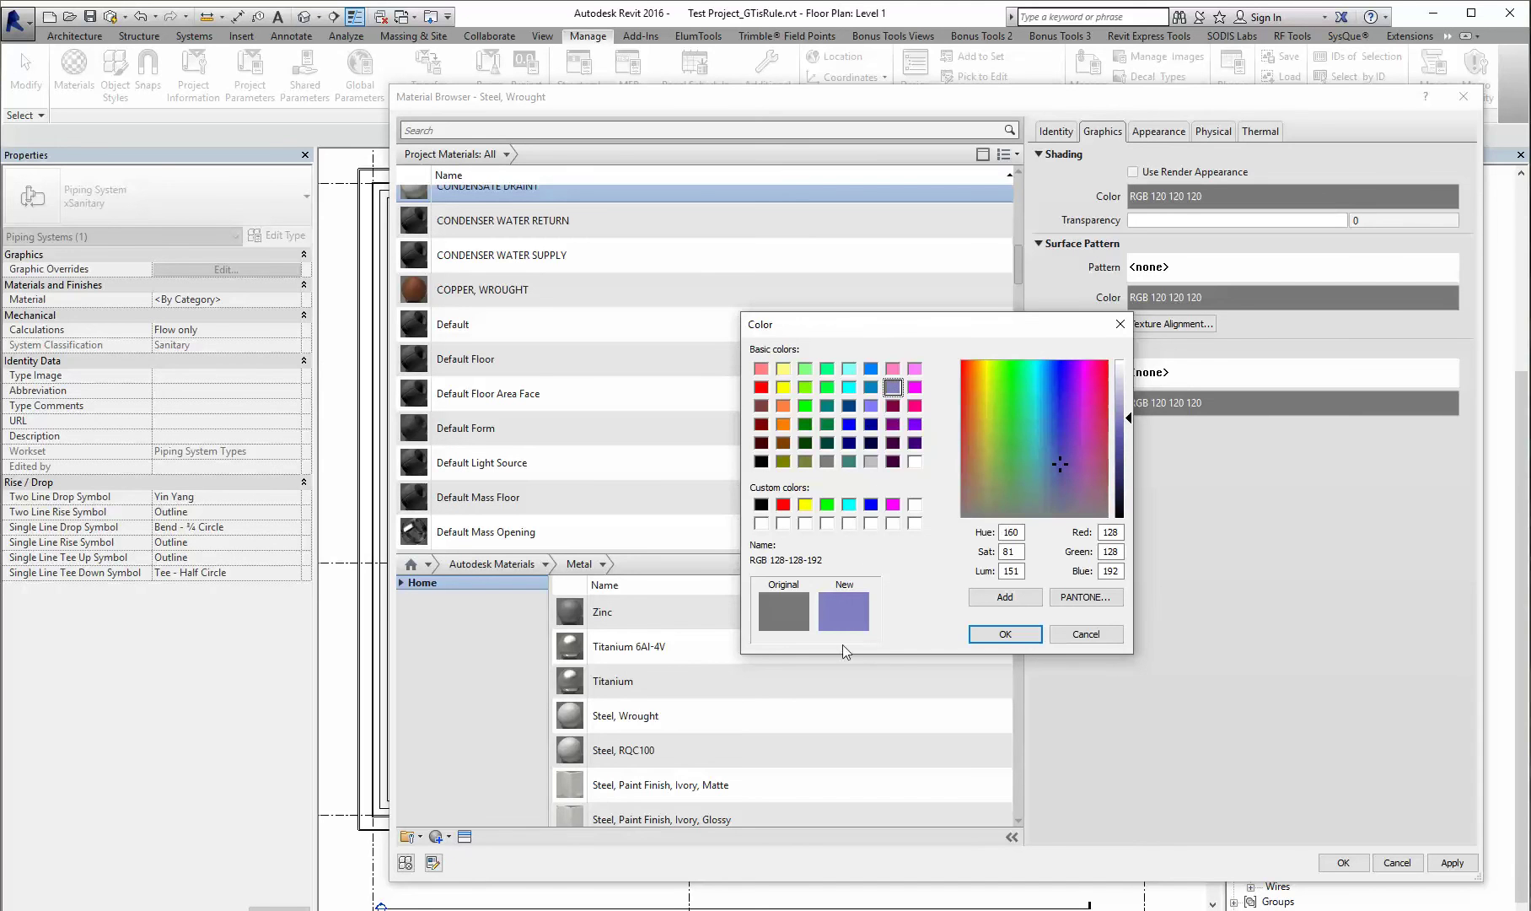
pyautogui.click(847, 424)
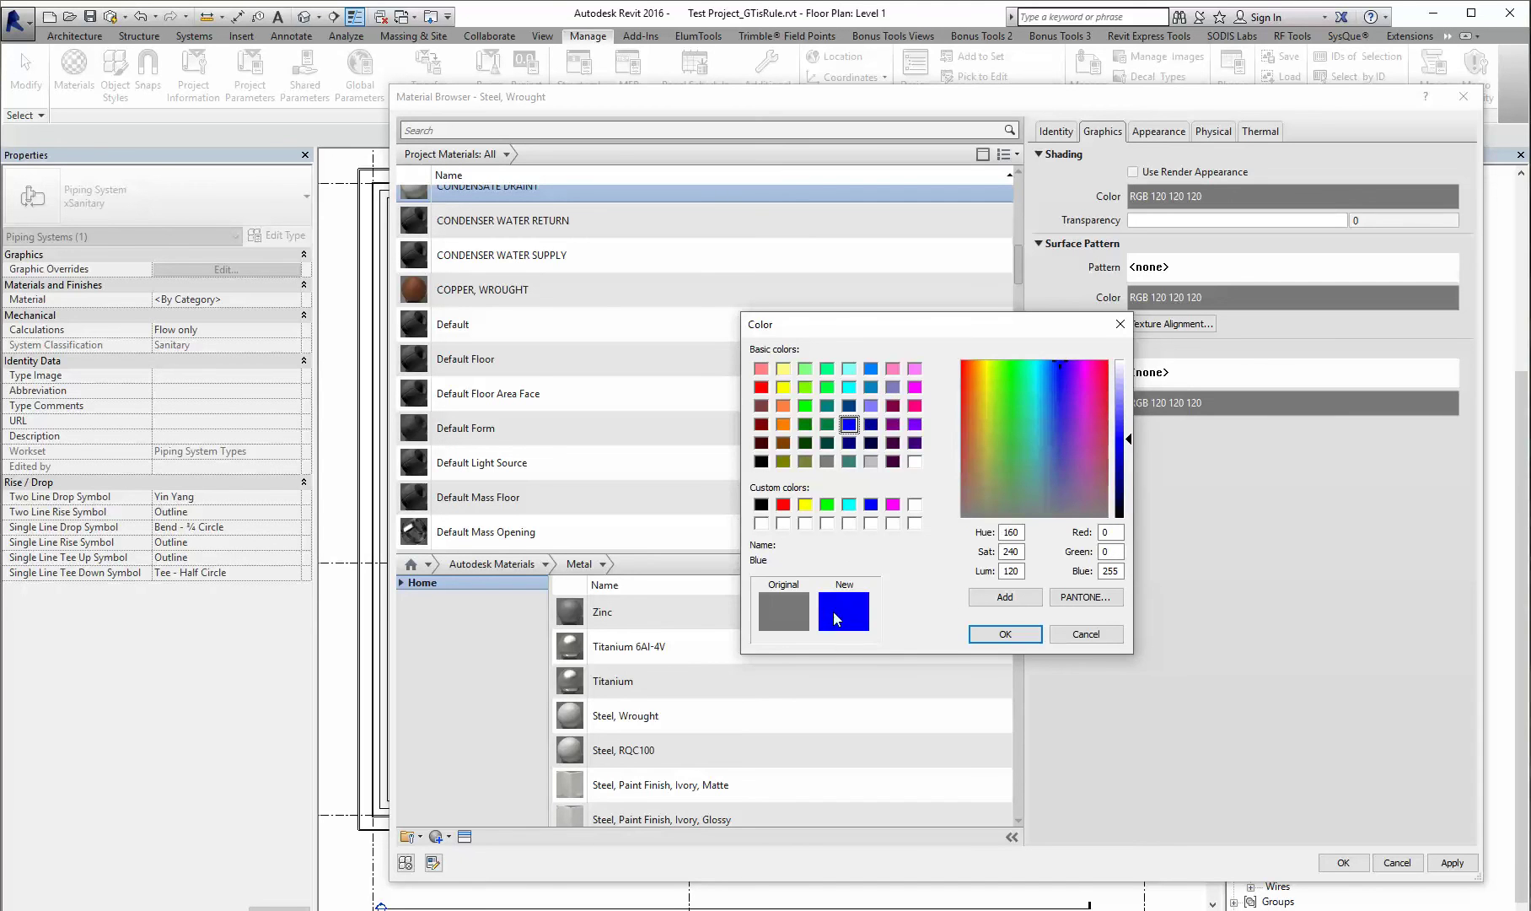
pyautogui.click(1086, 634)
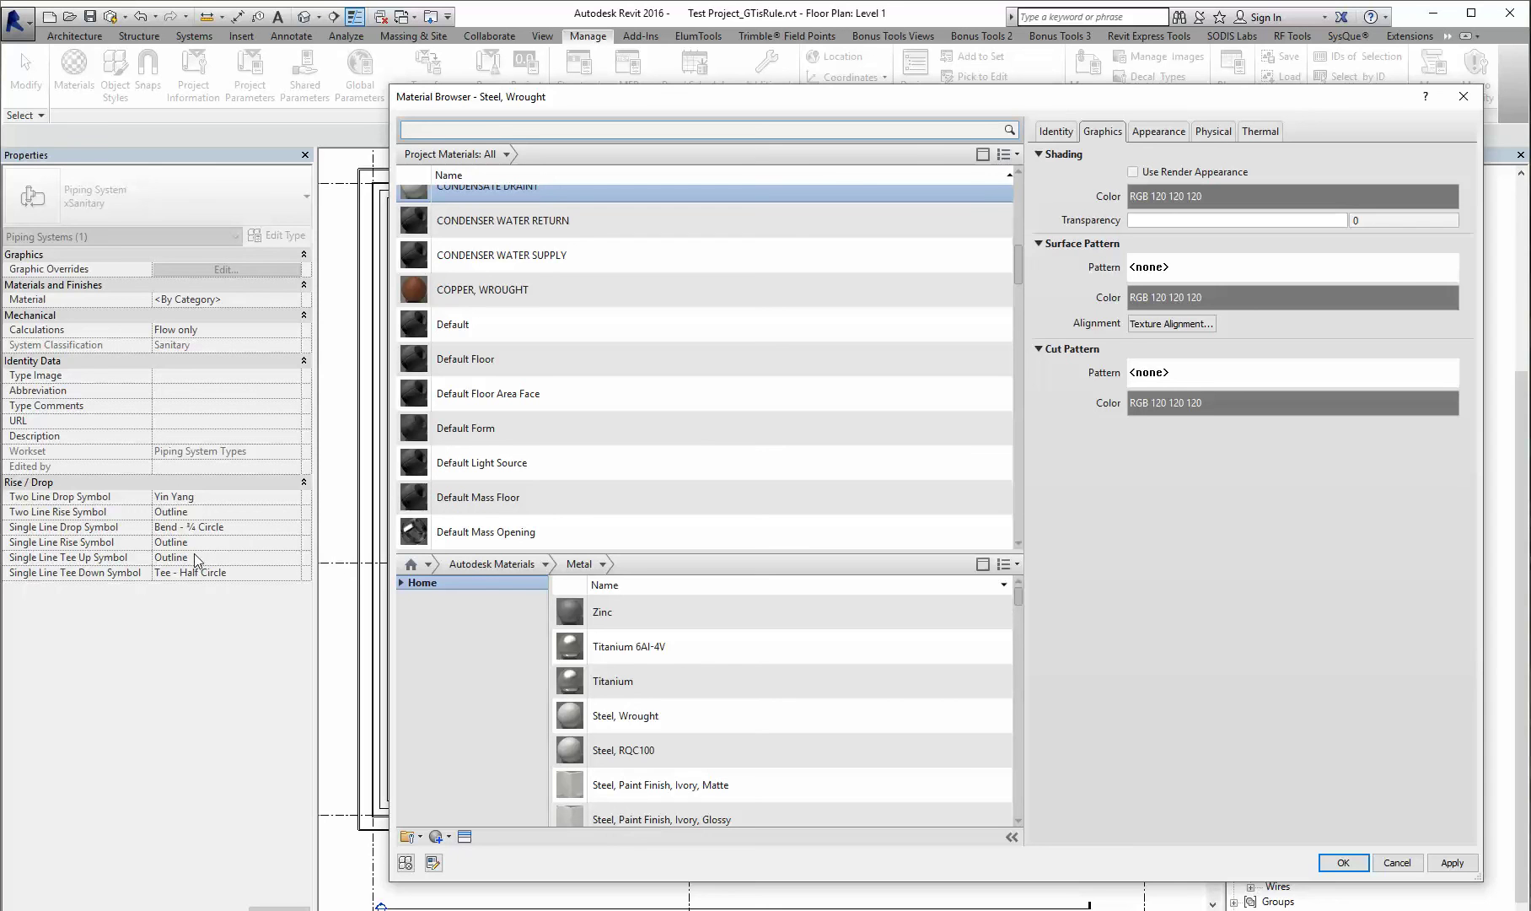
pyautogui.click(1133, 173)
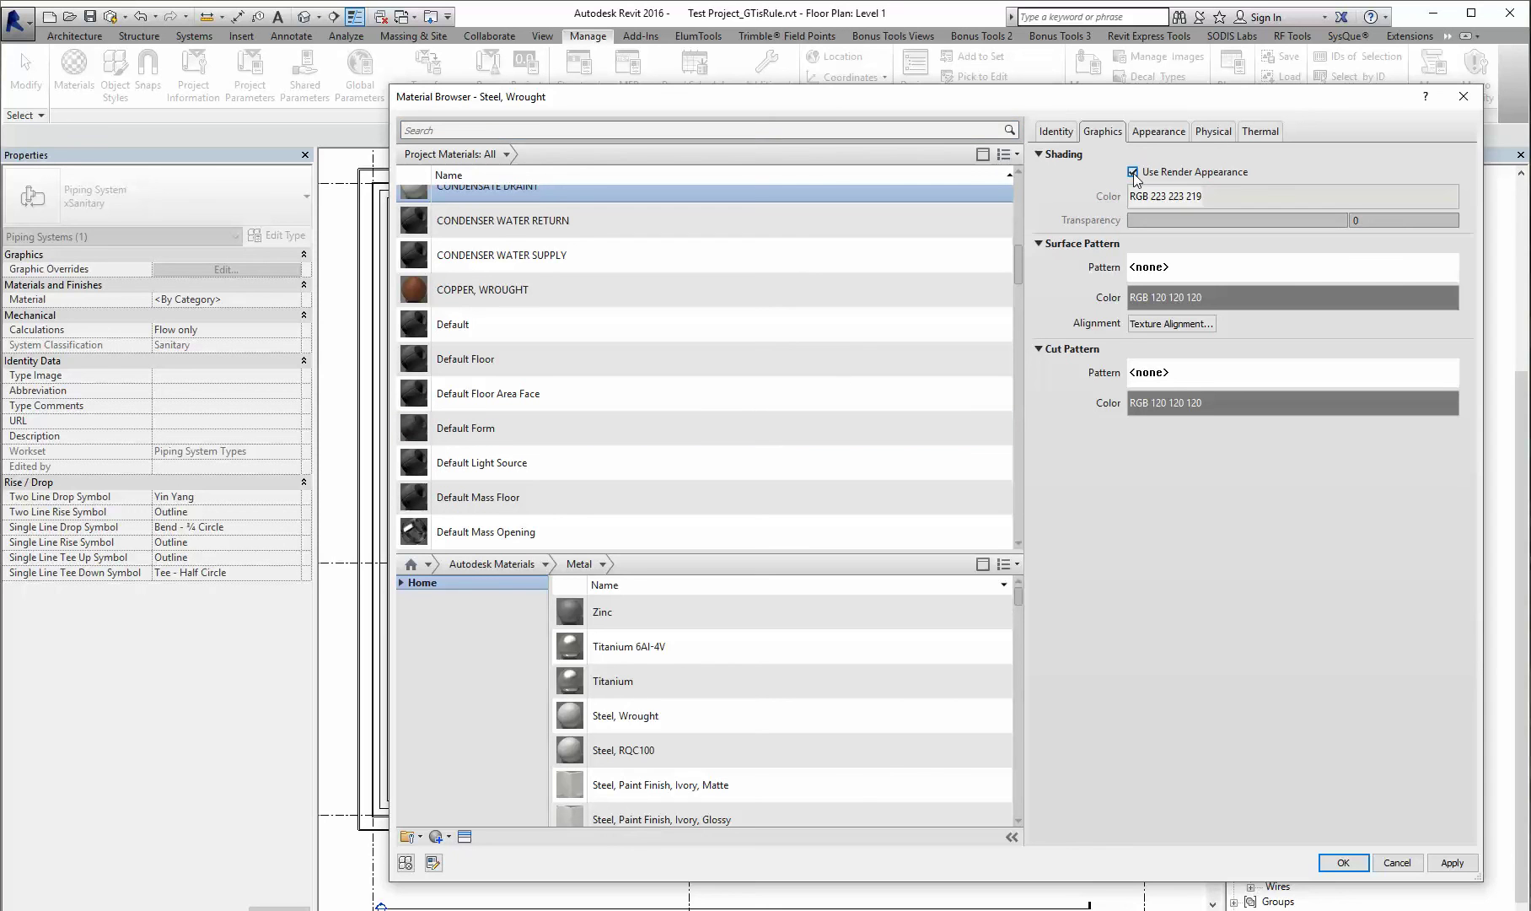
pyautogui.click(1155, 133)
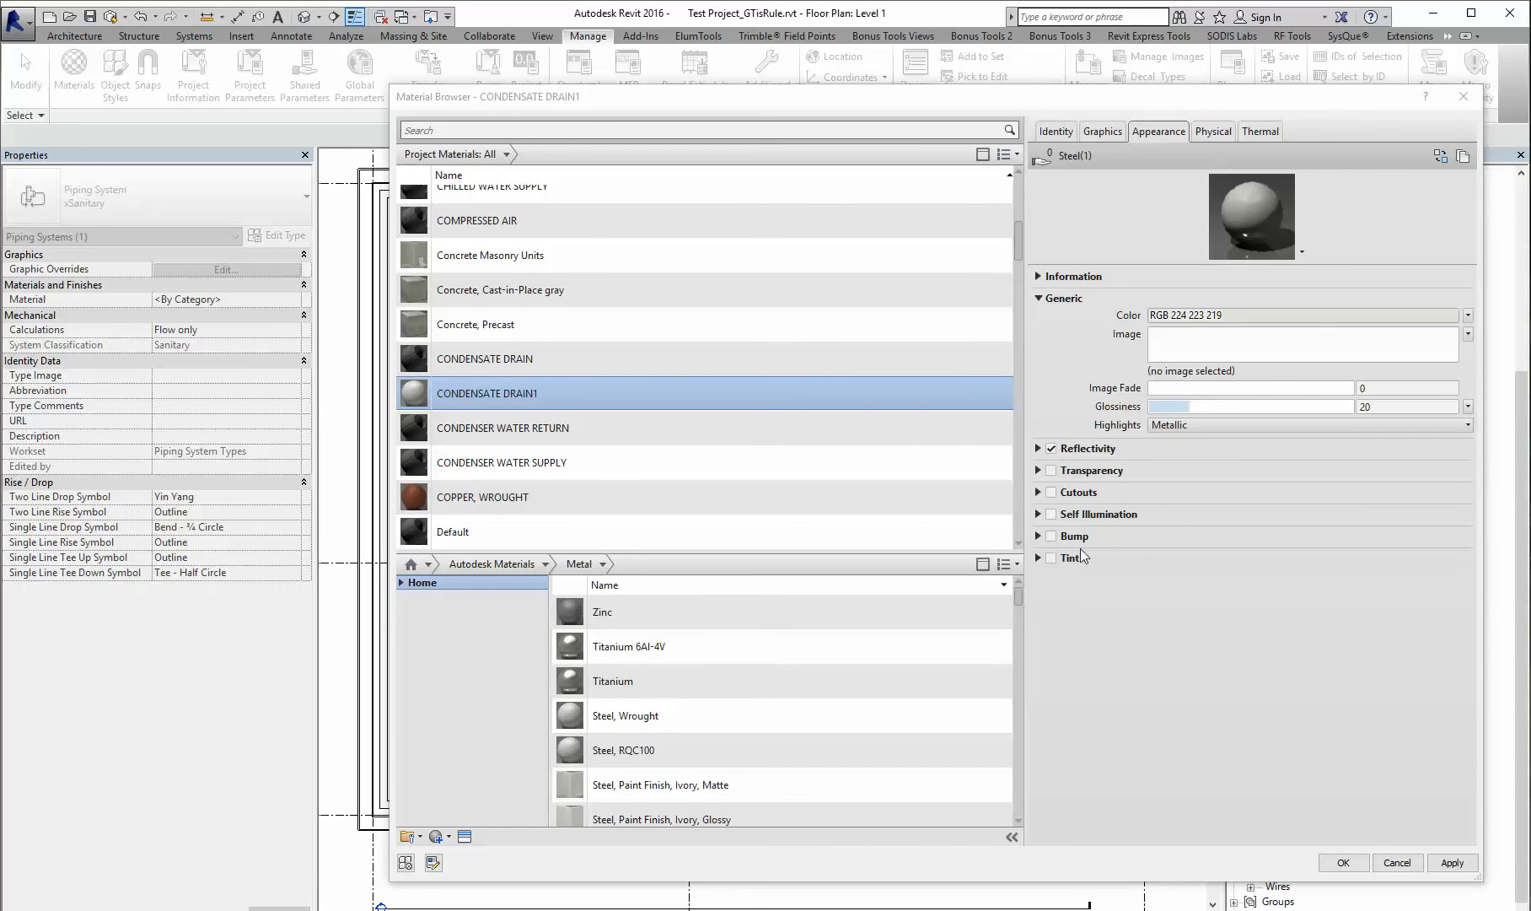
# Edit the appearance colour and replace the Blue value 219 with 63
pyautogui.click(1186, 315)
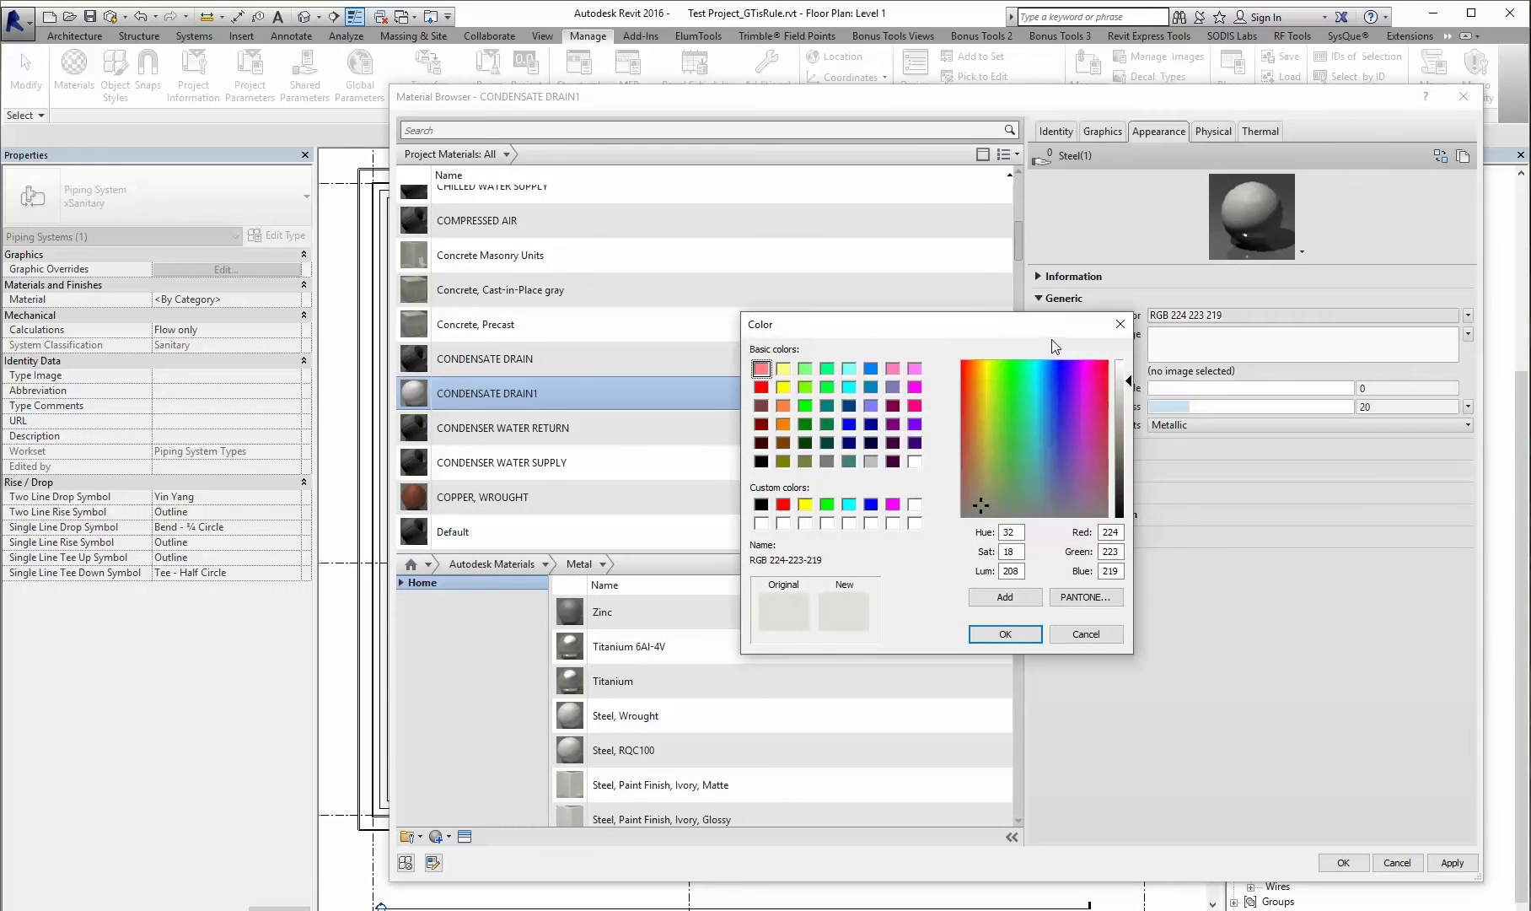
pyautogui.moveTo(1002, 332); pyautogui.dragTo(800, 223)
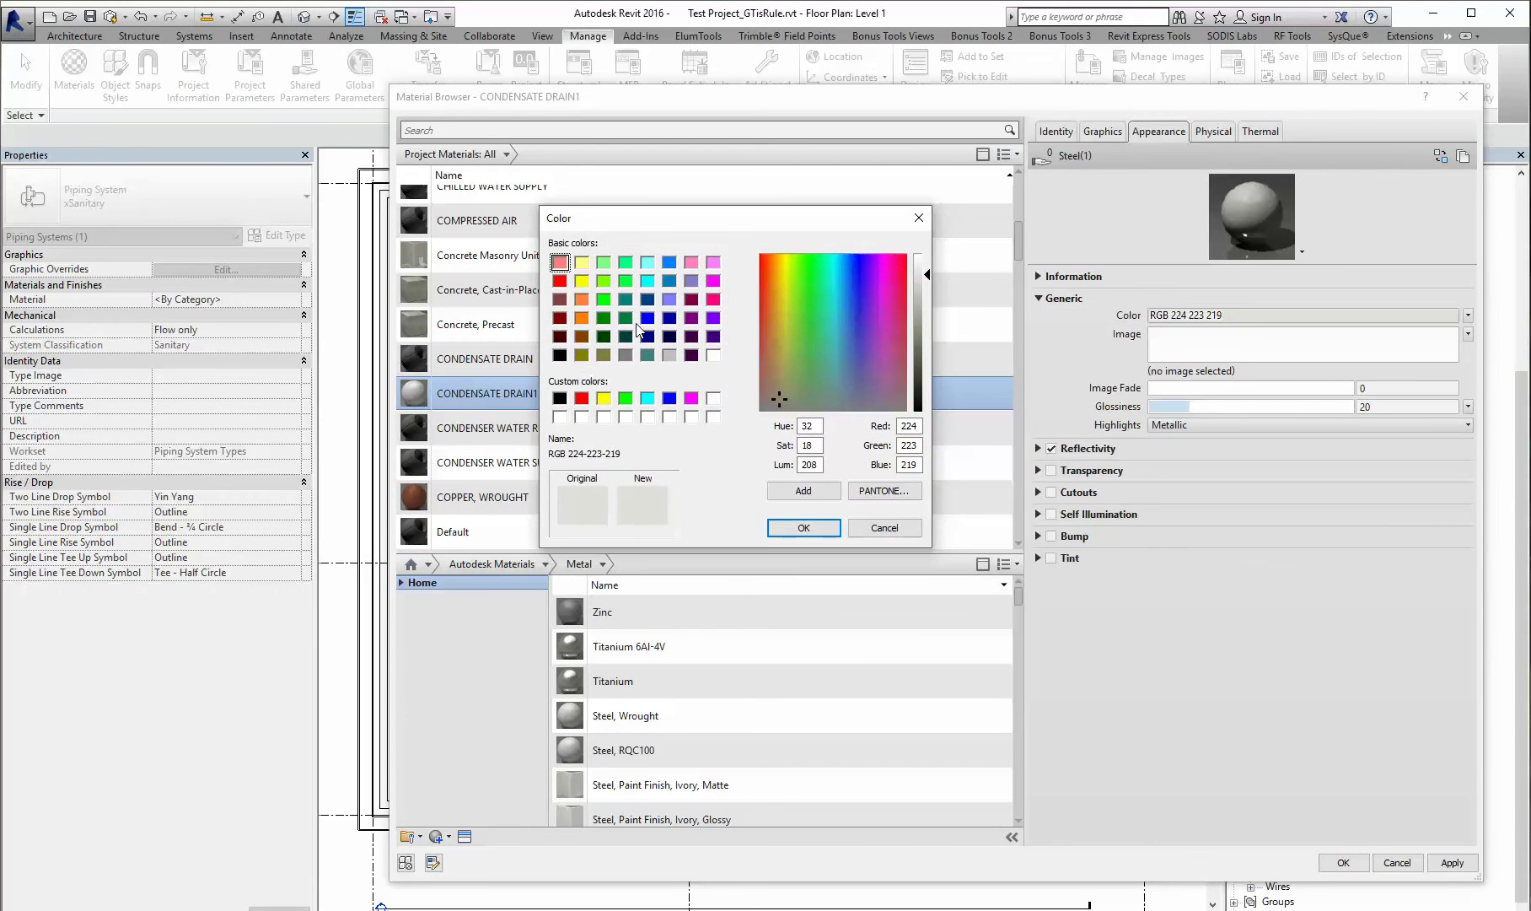
pyautogui.click(916, 426)
pyautogui.press('Tab')
pyautogui.press('Right')
pyautogui.click(911, 465)
pyautogui.moveTo(898, 464); pyautogui.dragTo(944, 470)
pyautogui.press('Right')
pyautogui.moveTo(900, 464); pyautogui.dragTo(941, 475)
pyautogui.write('3')
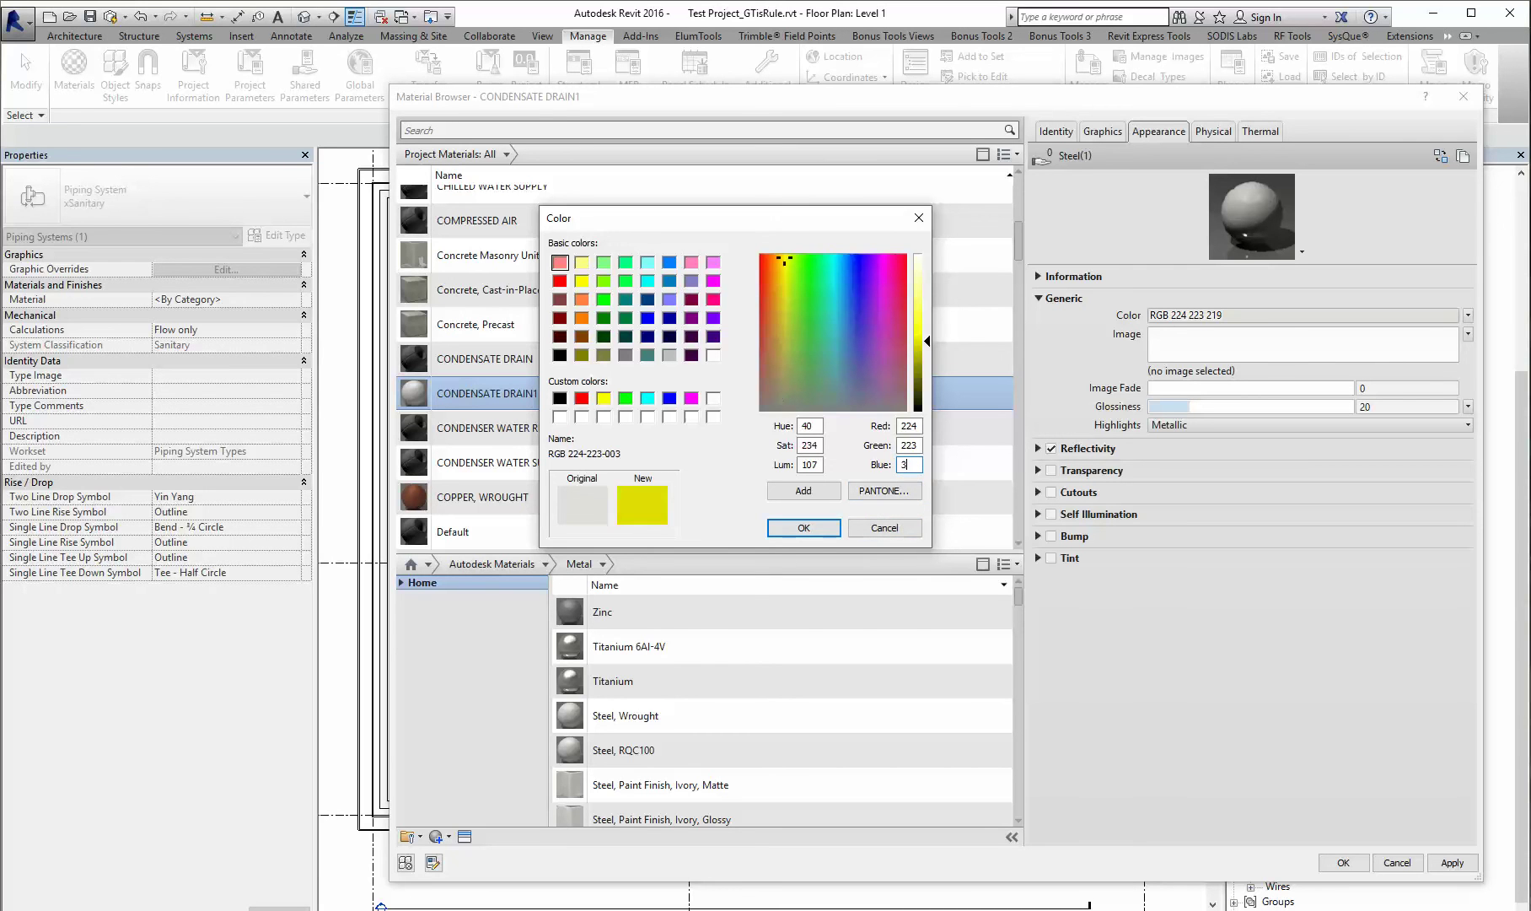
pyautogui.write('63')
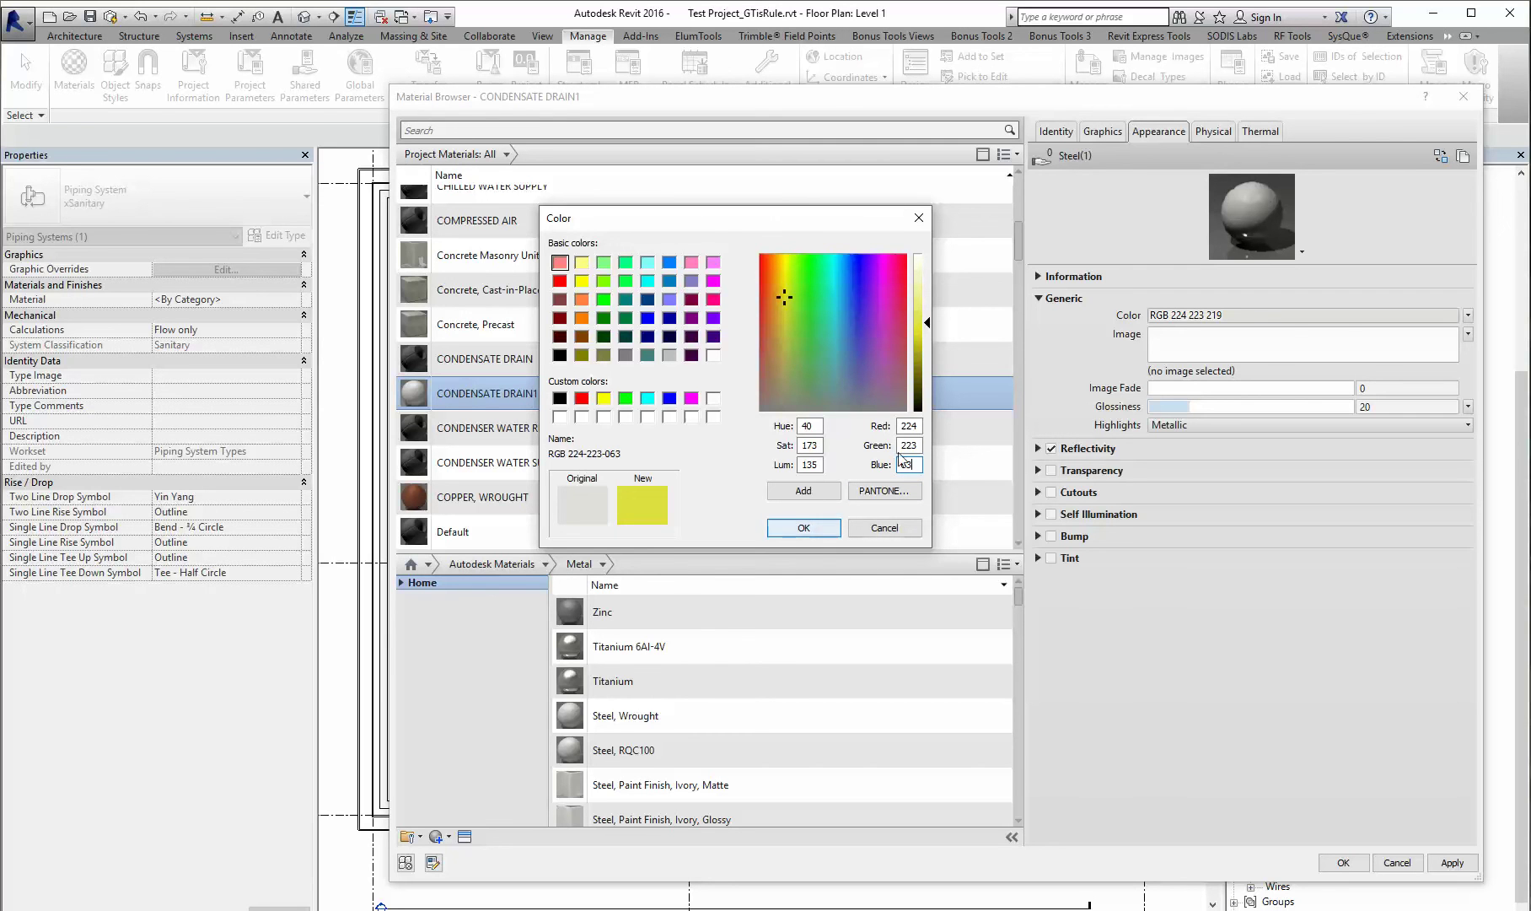
# Set Red to 0 and Green to 255, applying the green RGB 0 255 63 colour
pyautogui.doubleClick(908, 426)
pyautogui.write('0')
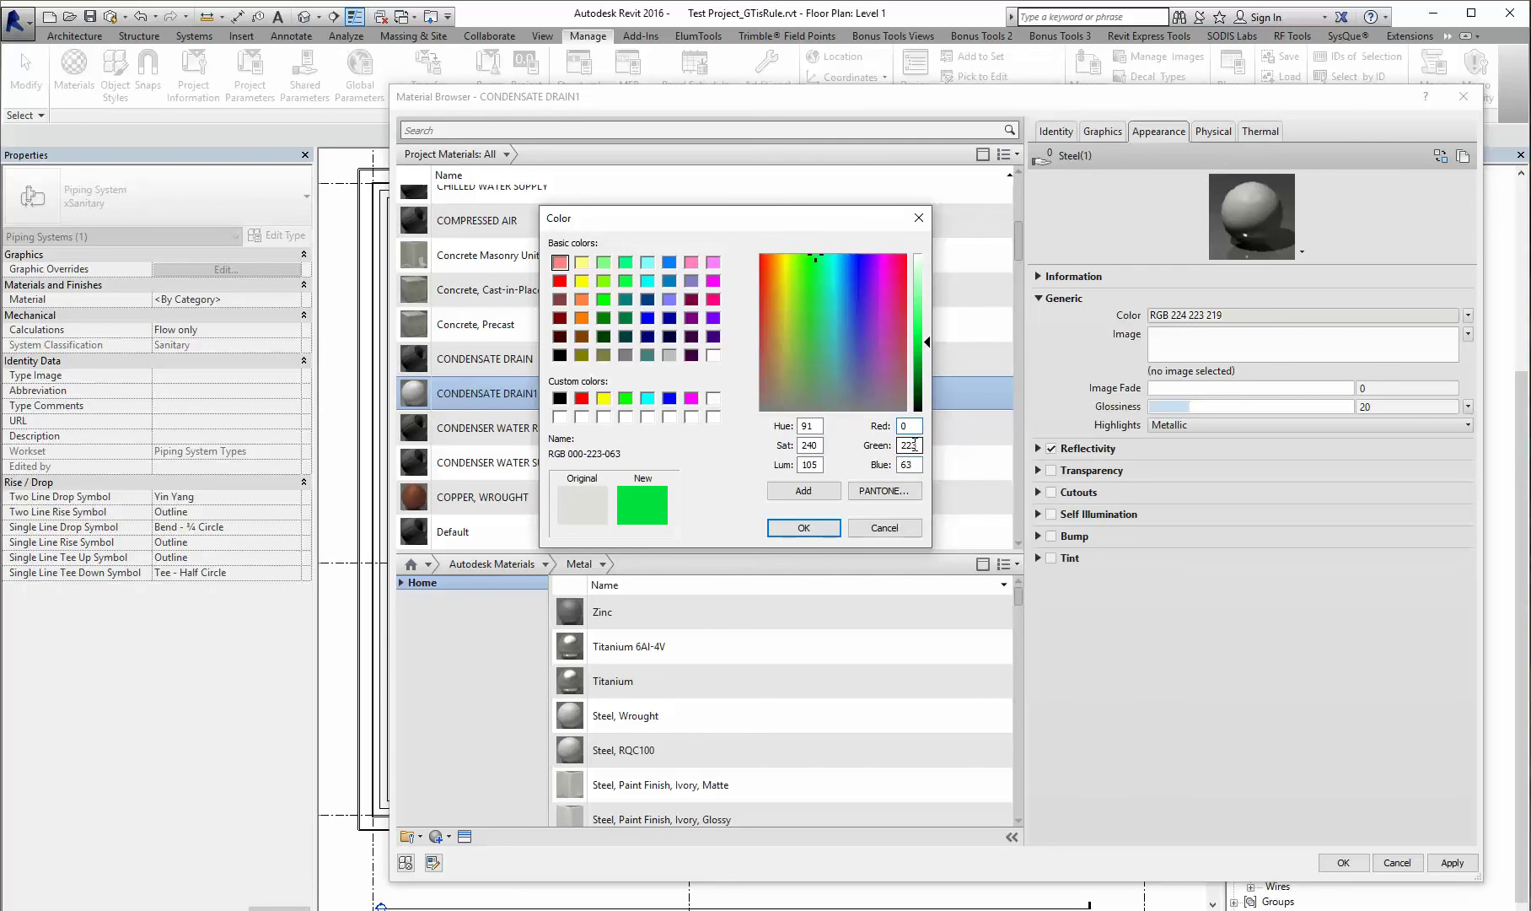
pyautogui.doubleClick(908, 445)
pyautogui.write('255')
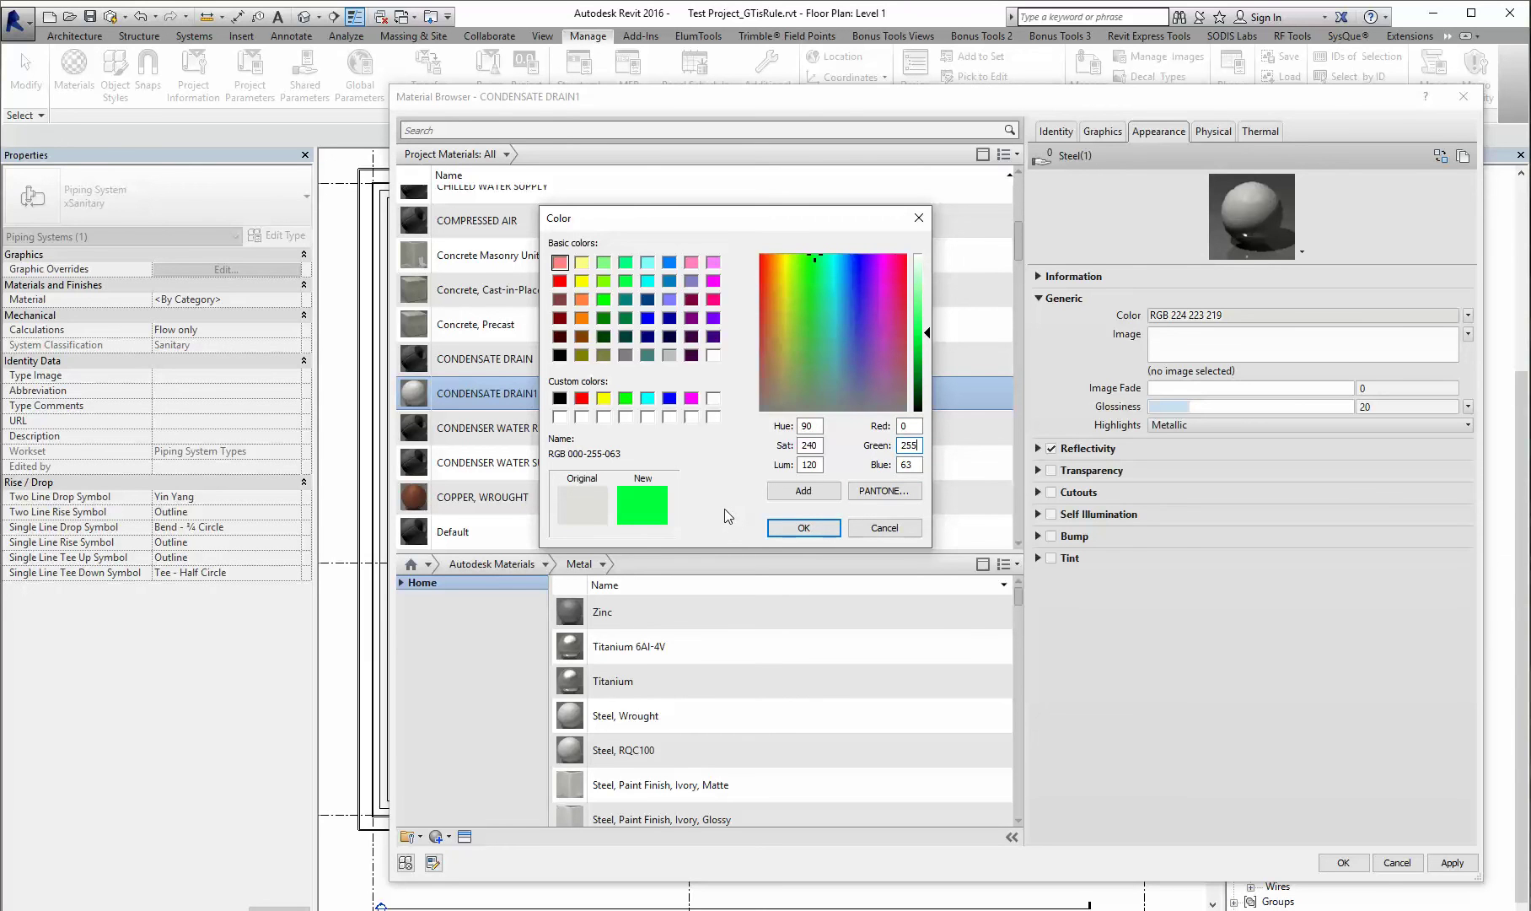
pyautogui.click(790, 528)
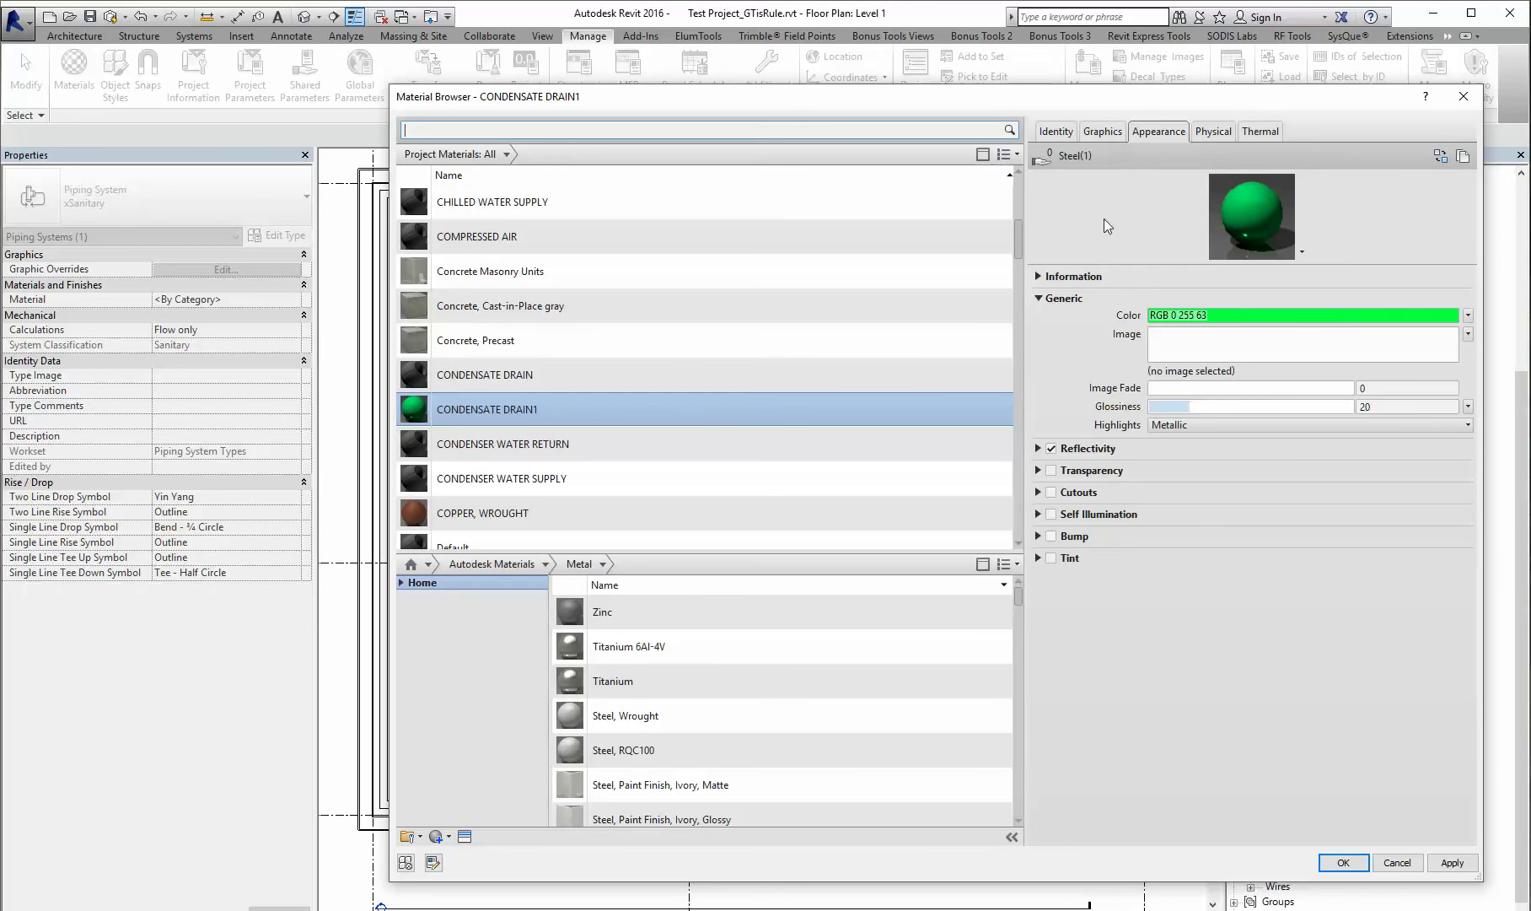
# Accept the CONDENSATE DRAIN1 material and set the line override colour to RGB 000-255-063
pyautogui.click(1343, 863)
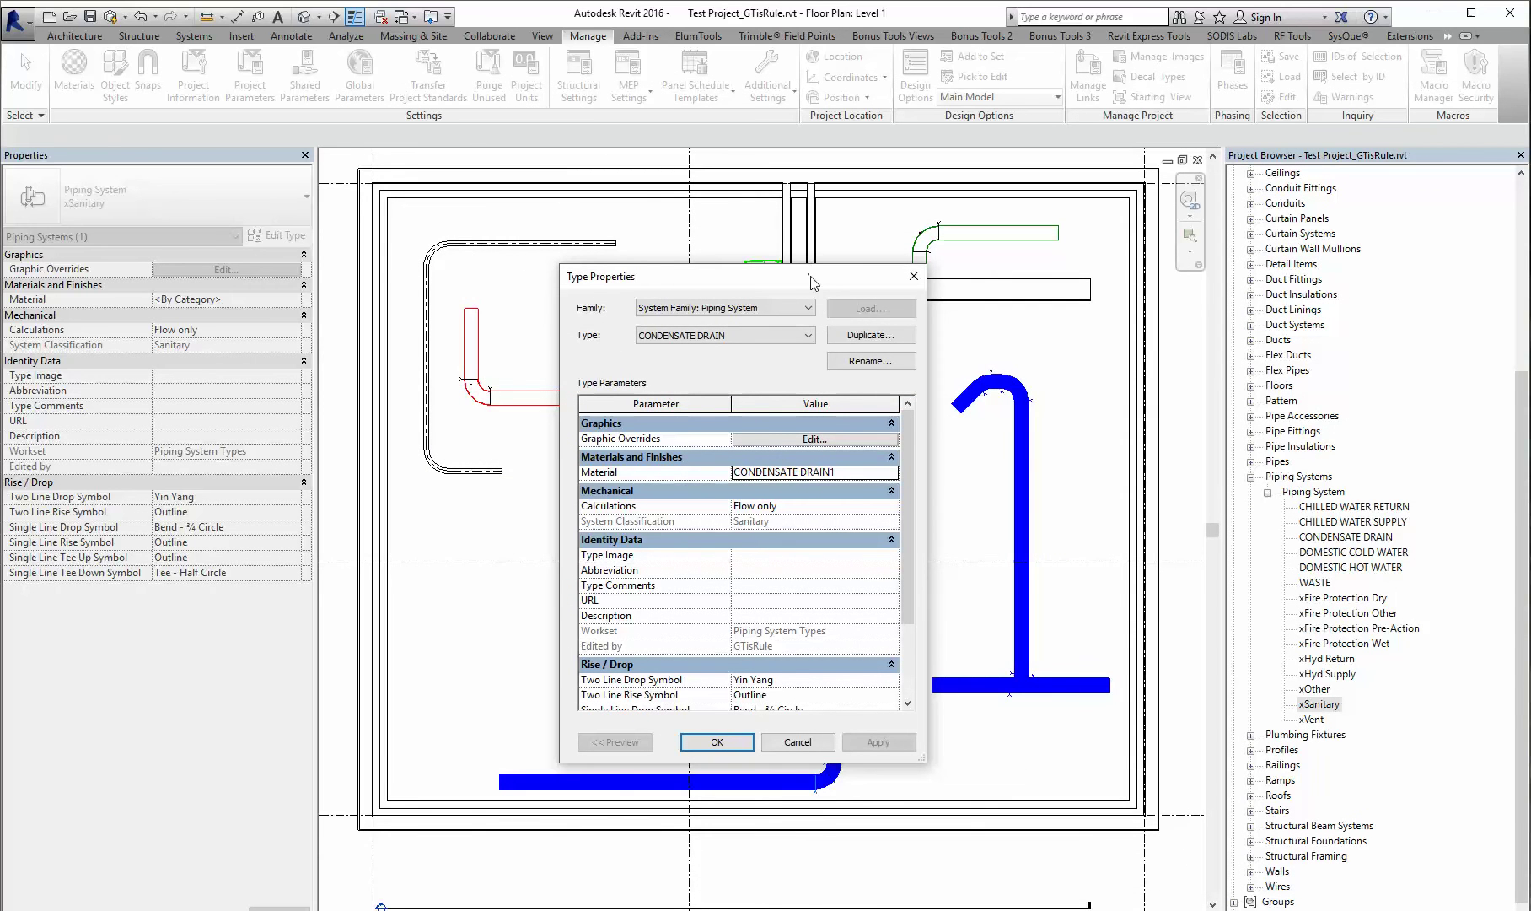
pyautogui.moveTo(808, 273); pyautogui.dragTo(716, 208)
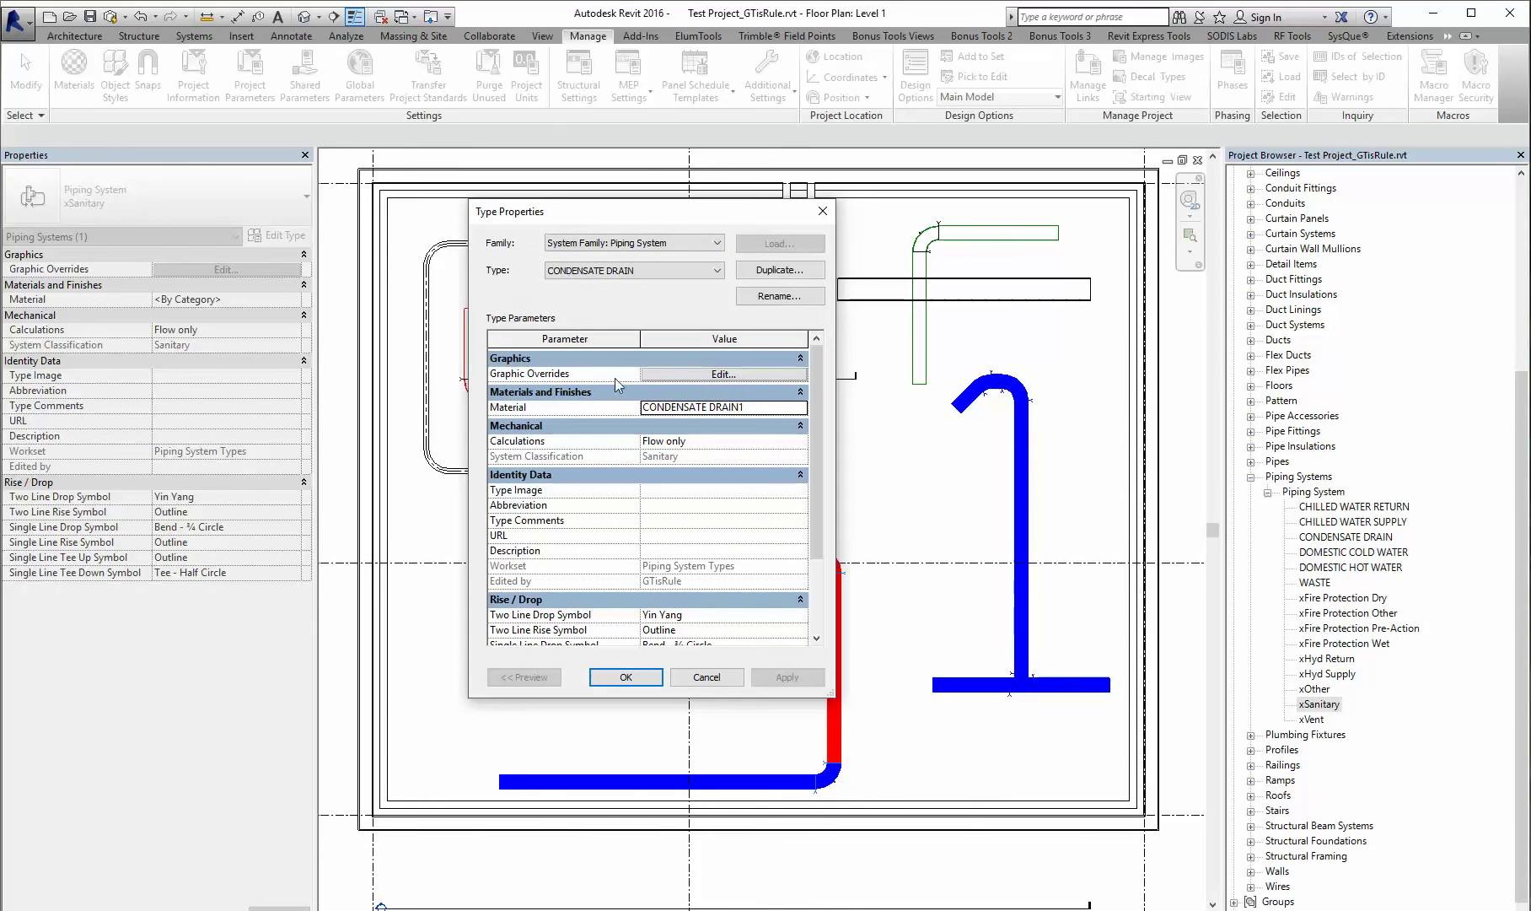
pyautogui.click(693, 376)
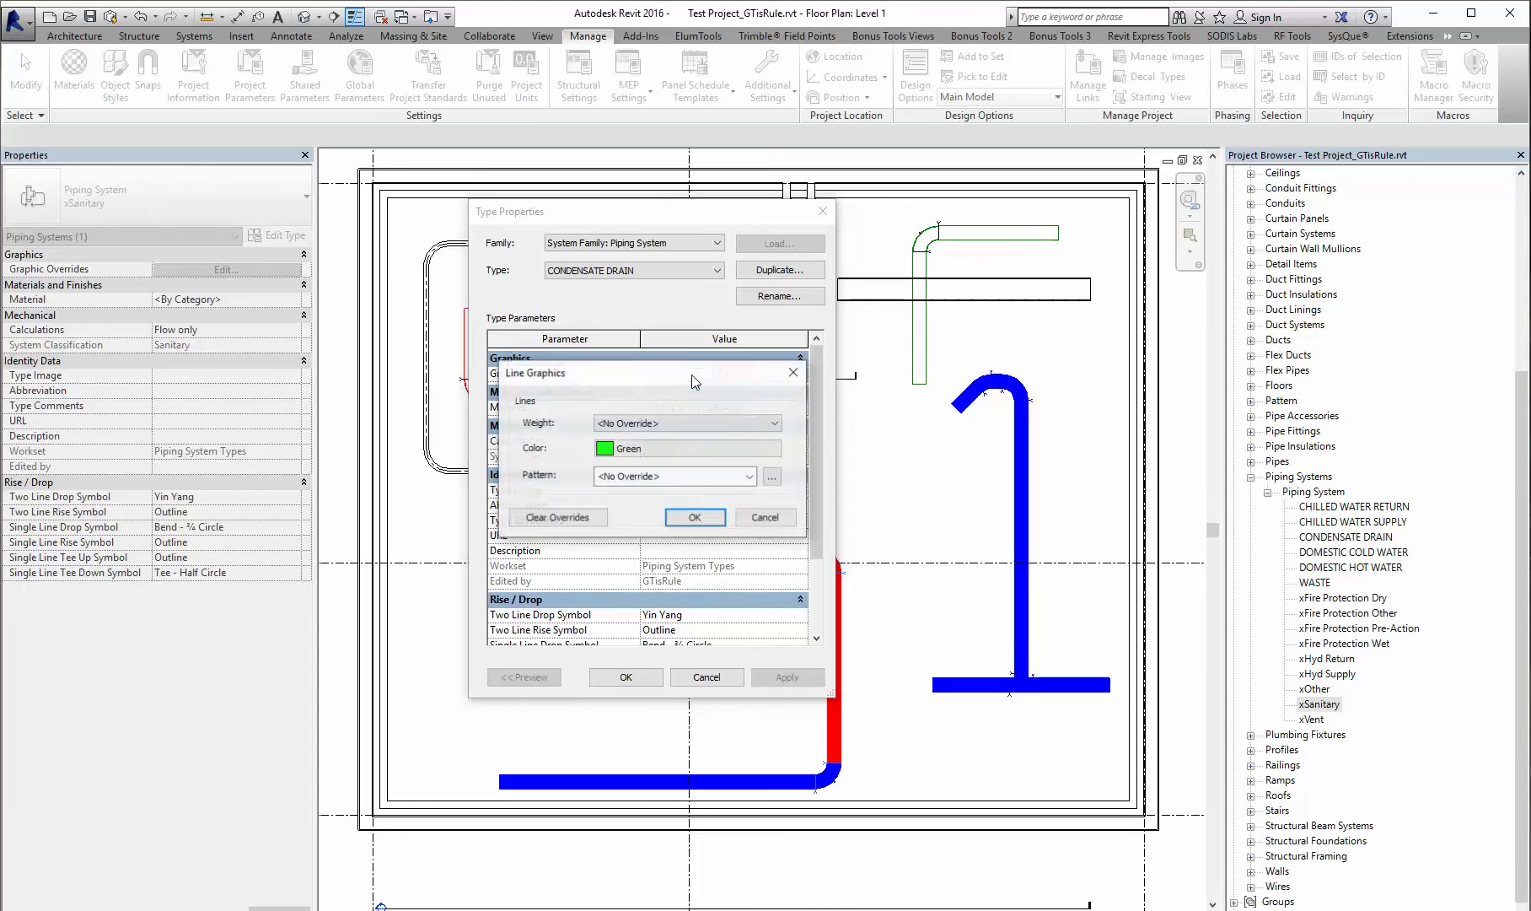
pyautogui.click(659, 449)
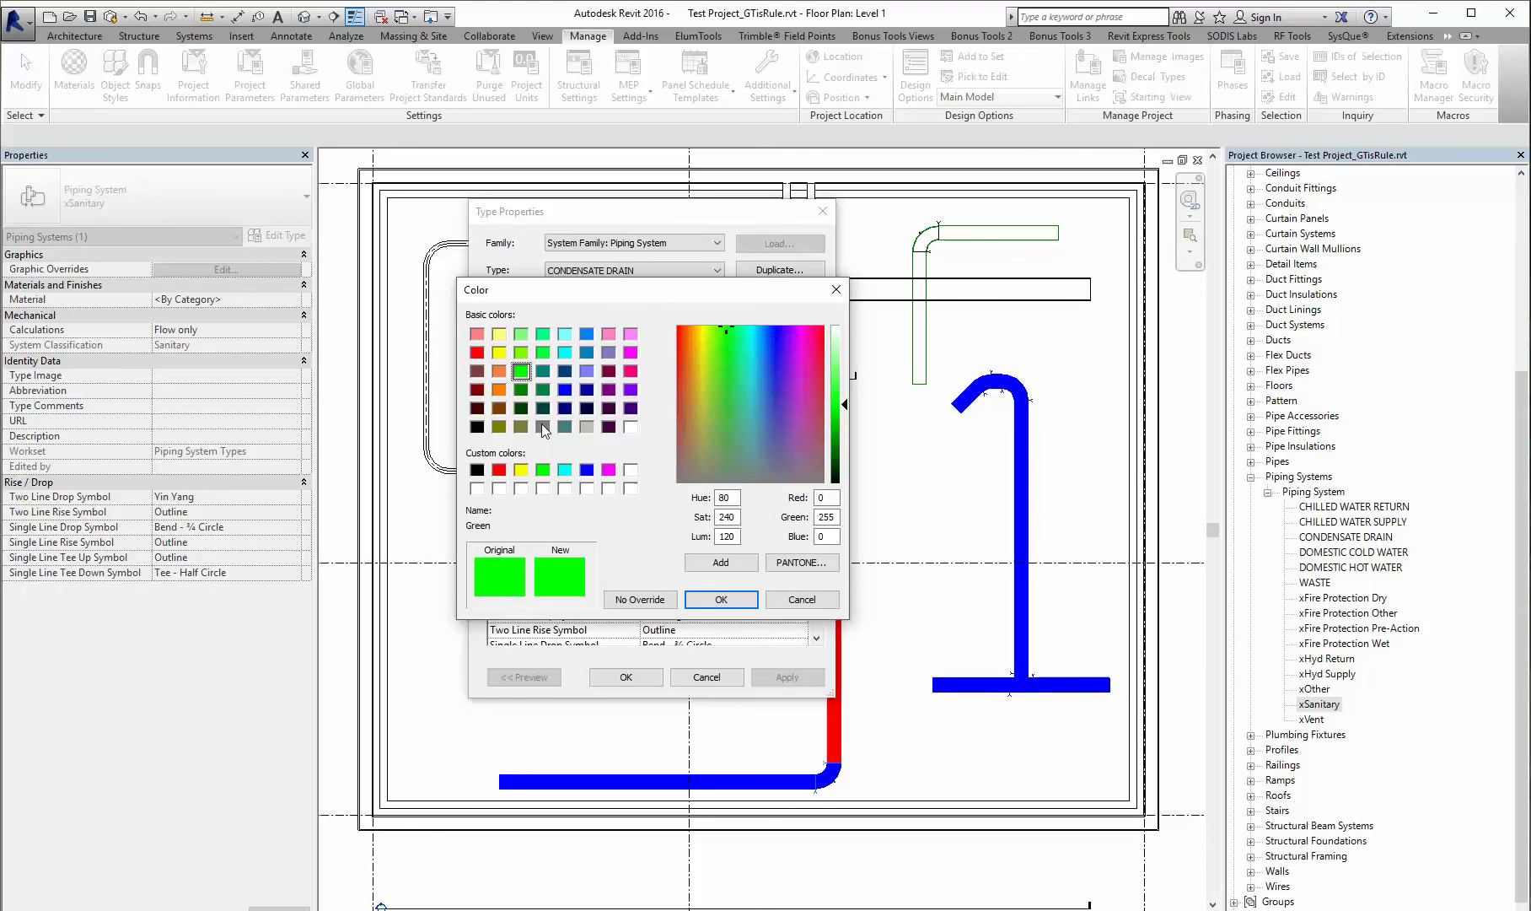
pyautogui.moveTo(621, 304)
pyautogui.mouseDown()
pyautogui.moveTo(1085, 354)
pyautogui.moveTo(603, 323)
pyautogui.mouseUp()
pyautogui.doubleClick(868, 519)
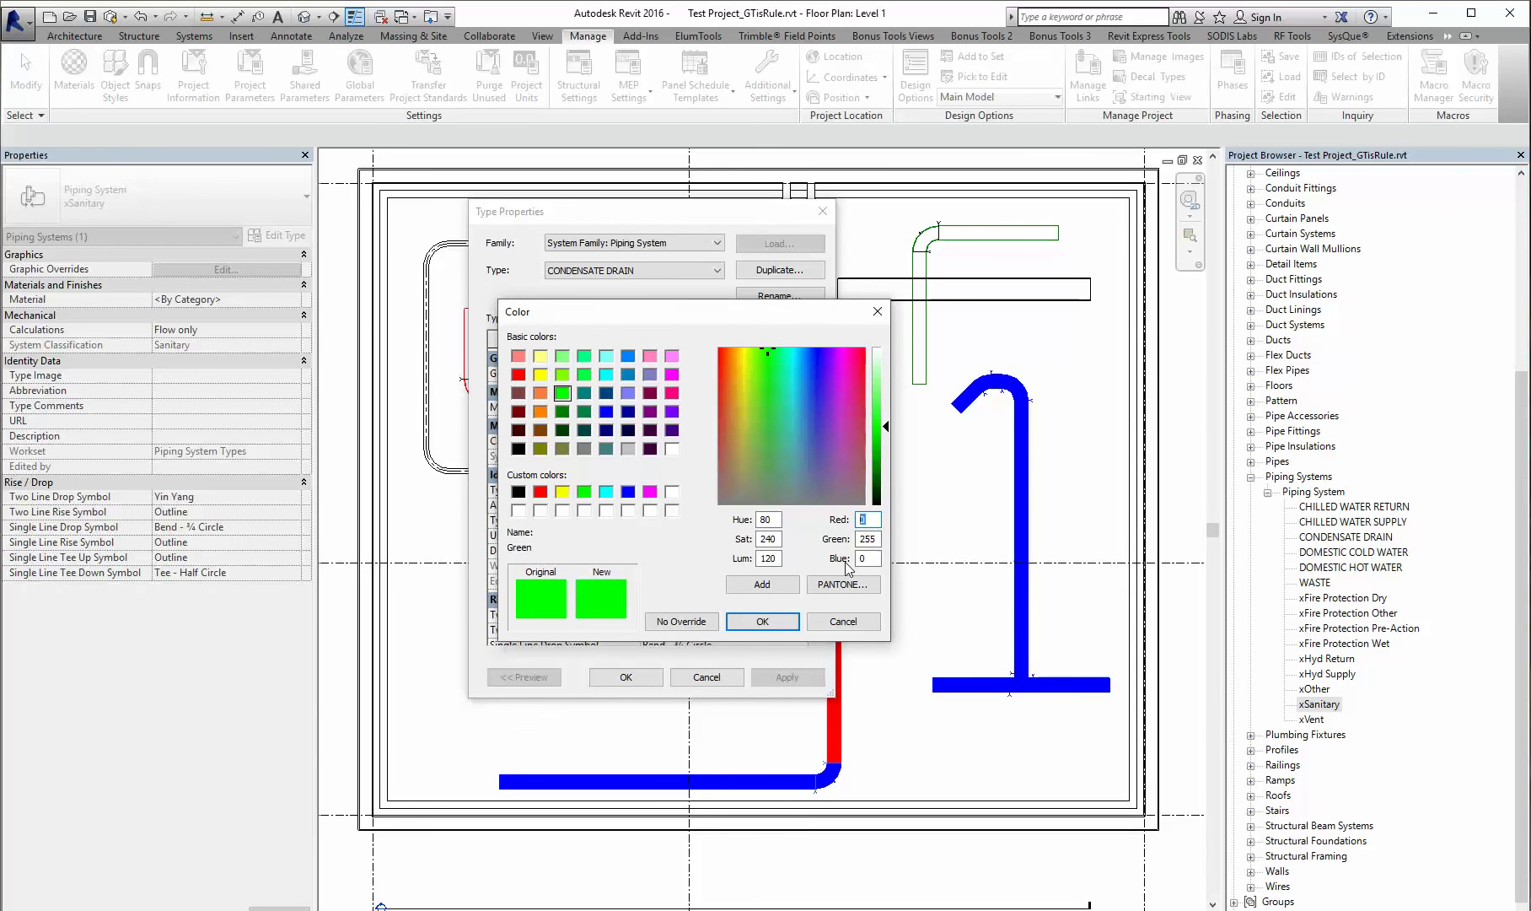
pyautogui.click(867, 558)
pyautogui.doubleClick(867, 558)
pyautogui.write('63')
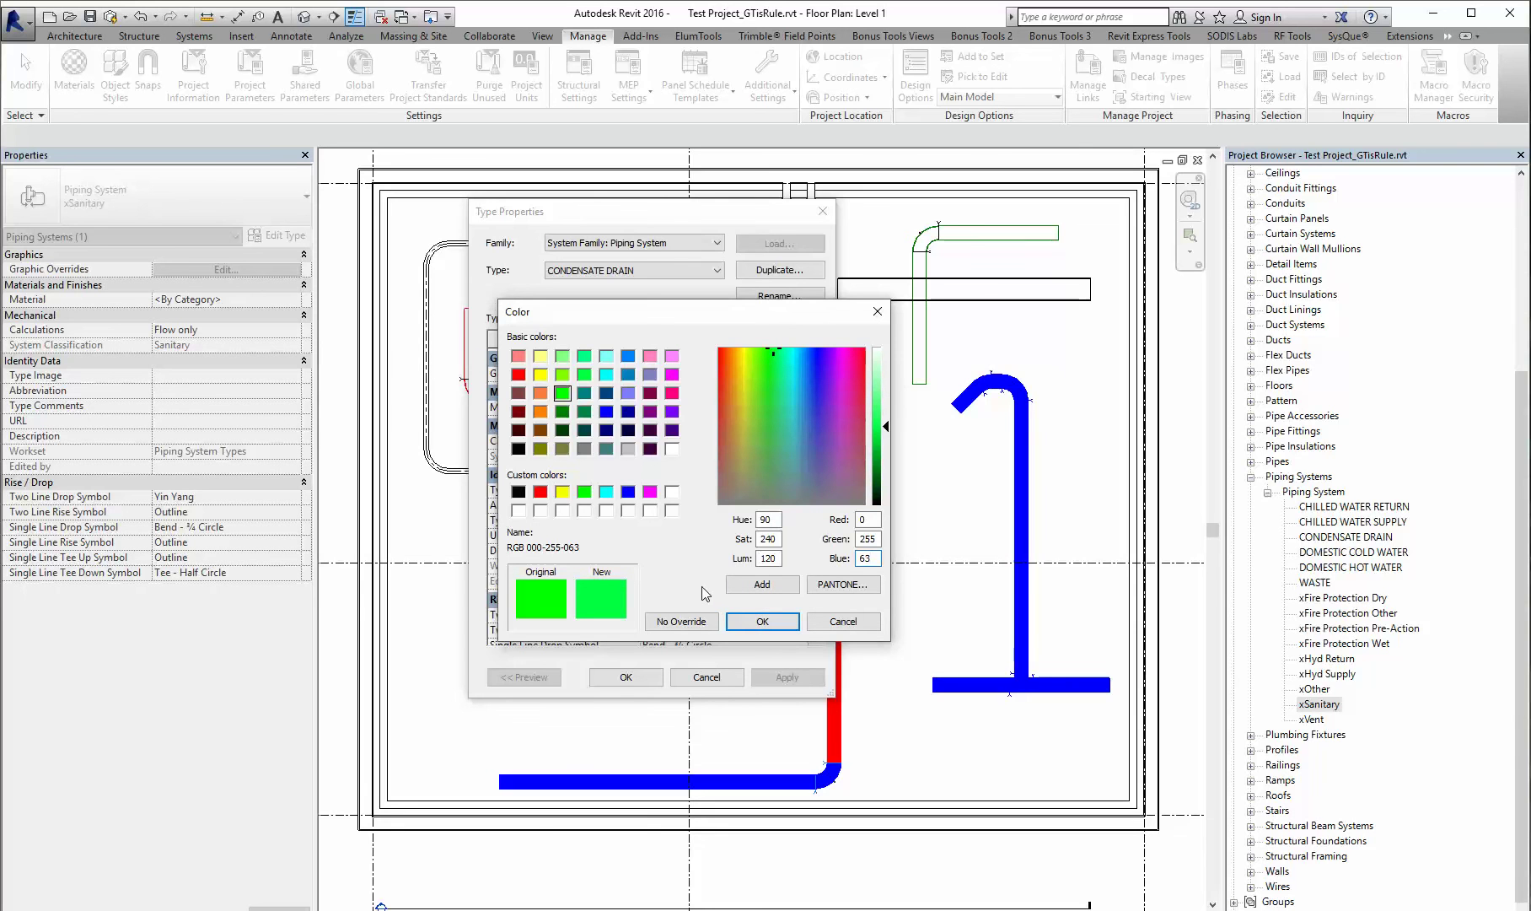
pyautogui.click(782, 624)
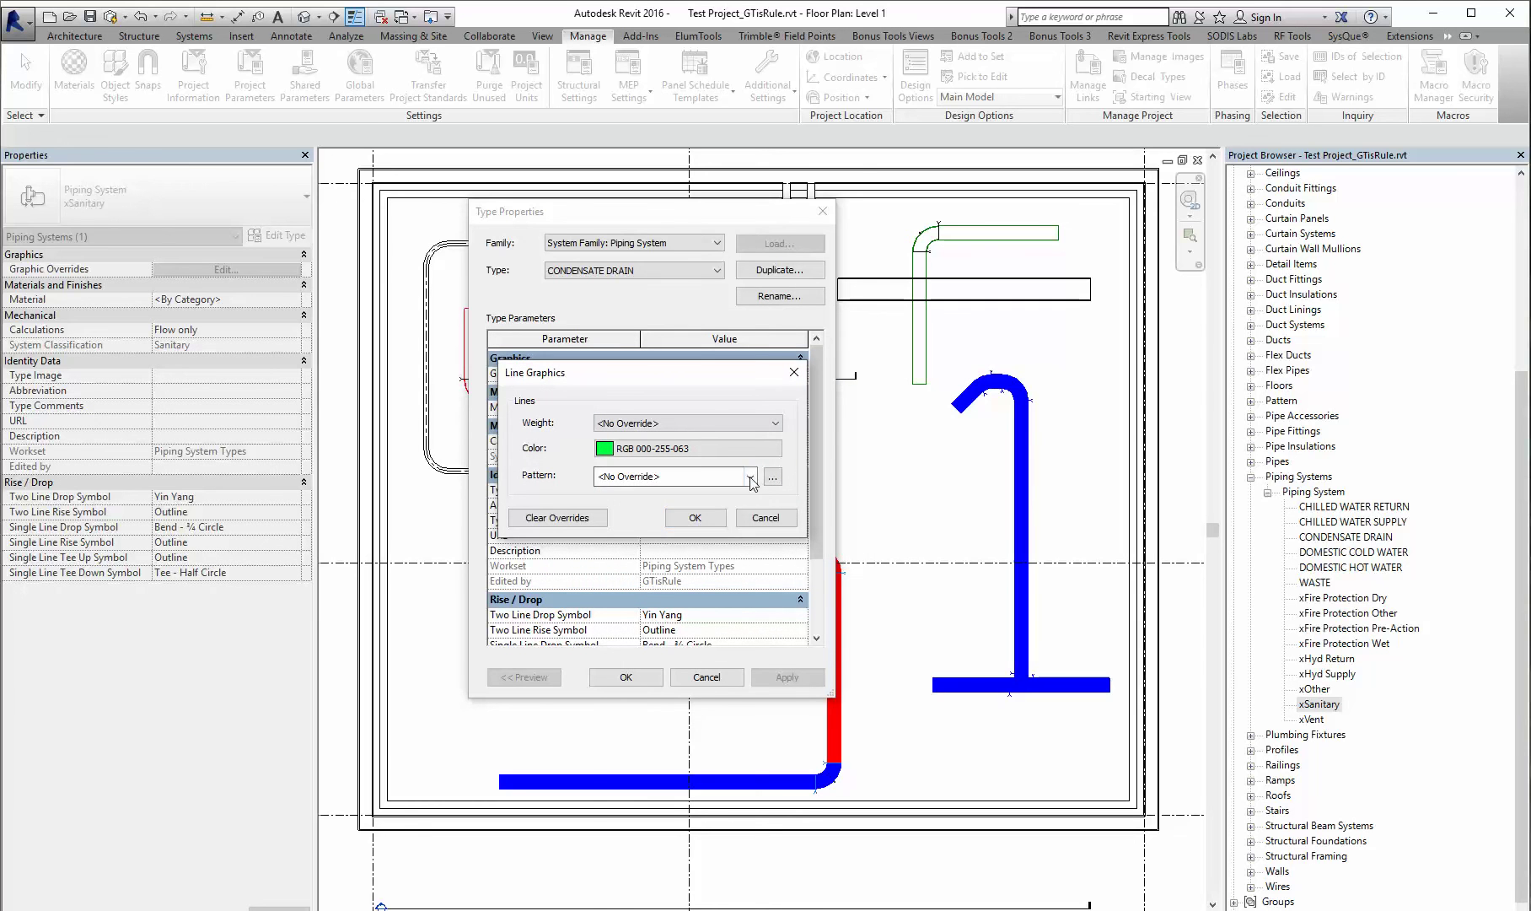
# Keep the line pattern at <No Override> and close the overrides and type properties
pyautogui.click(696, 476)
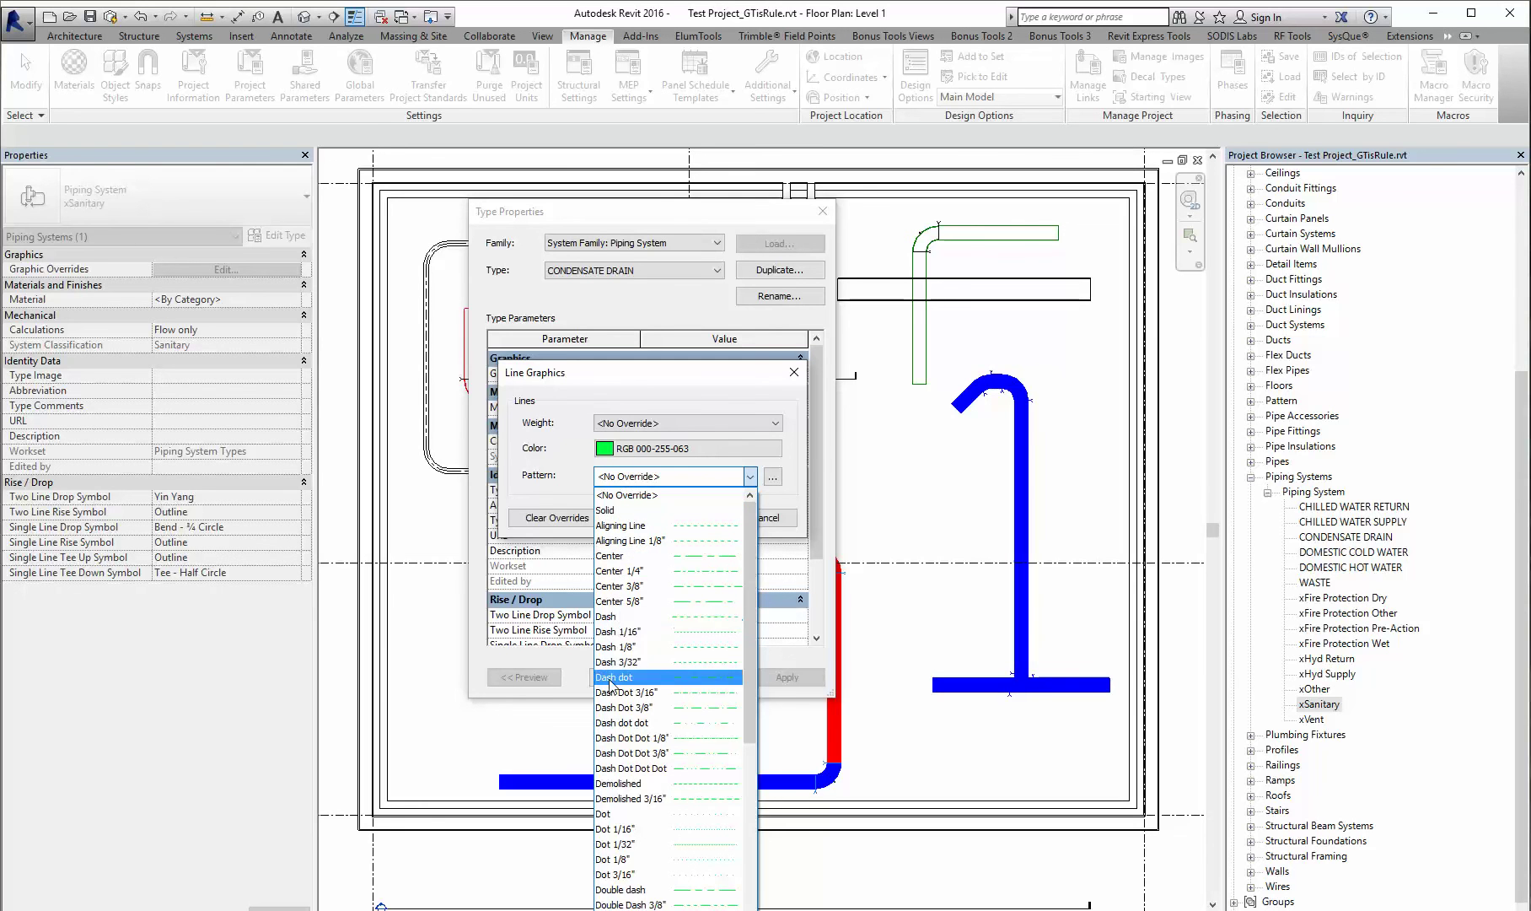
pyautogui.click(749, 478)
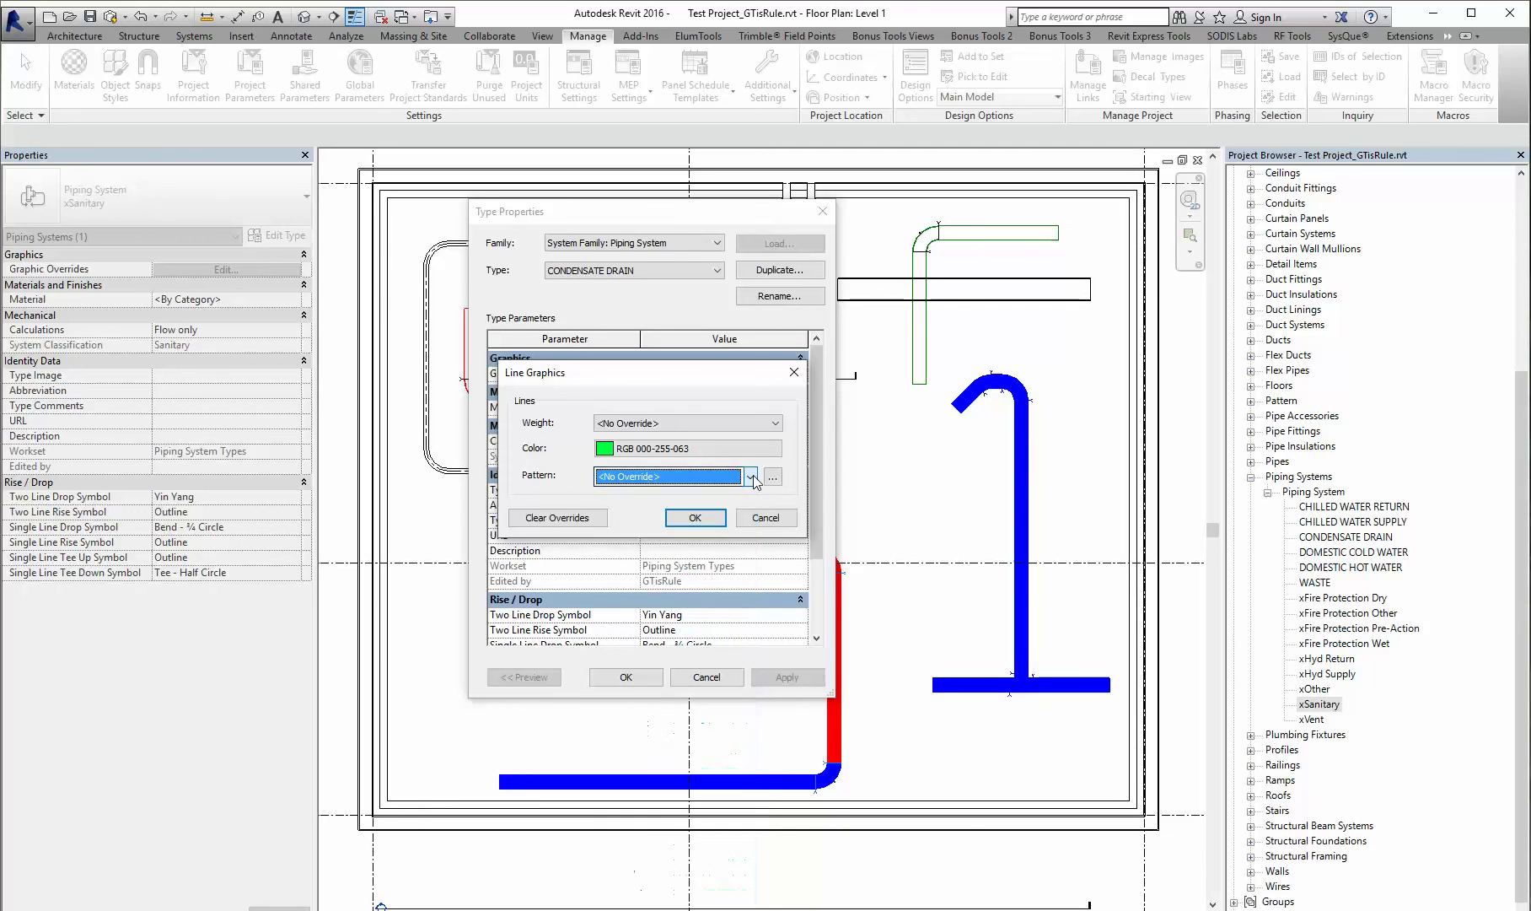
pyautogui.click(681, 518)
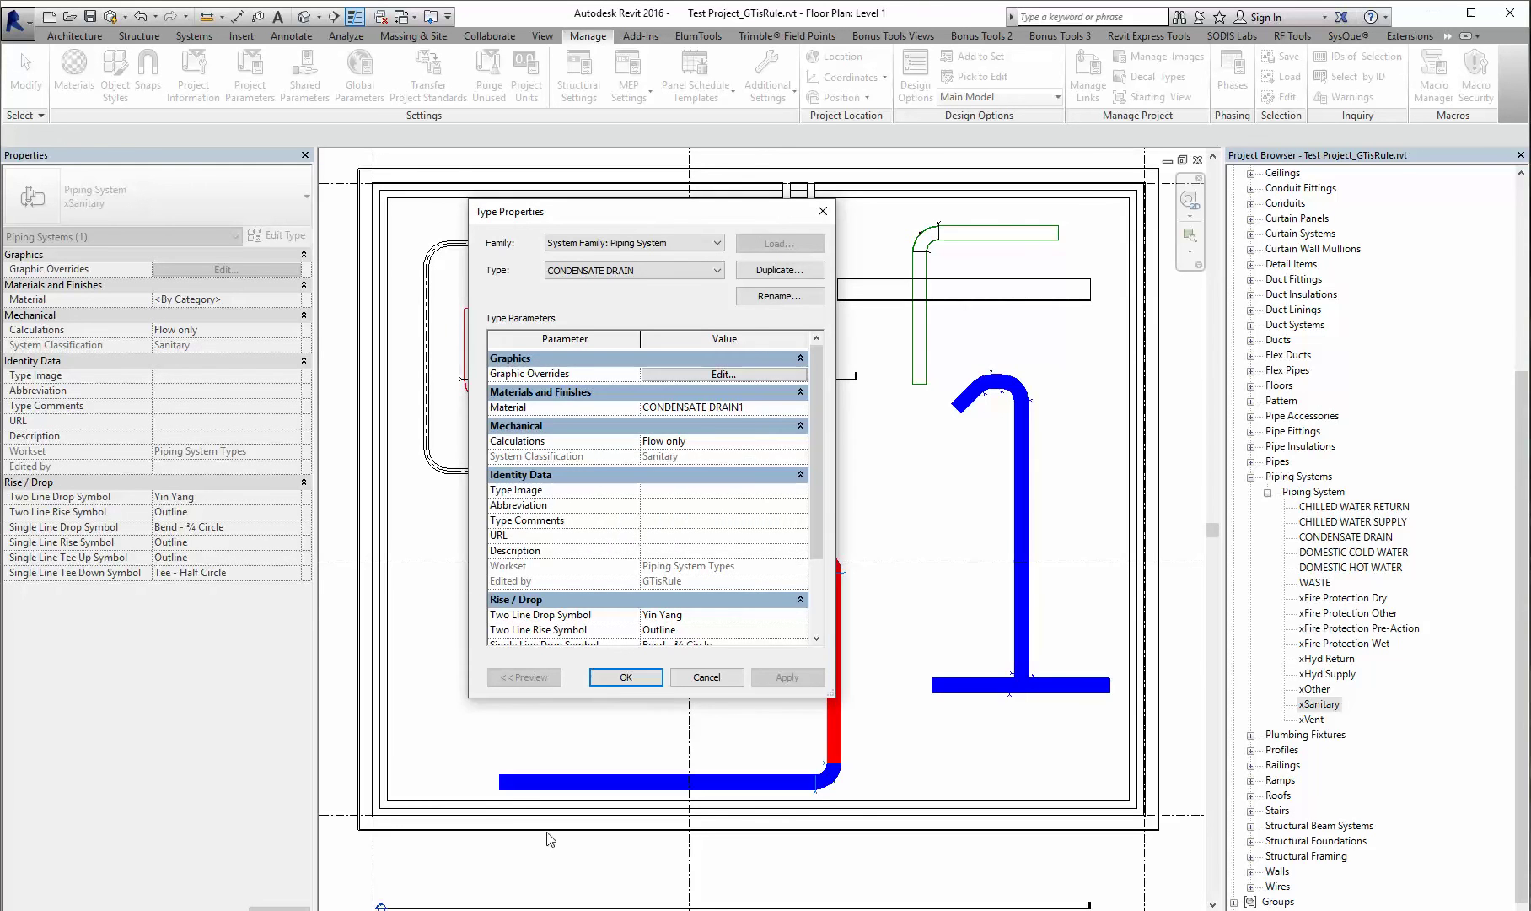
pyautogui.click(634, 677)
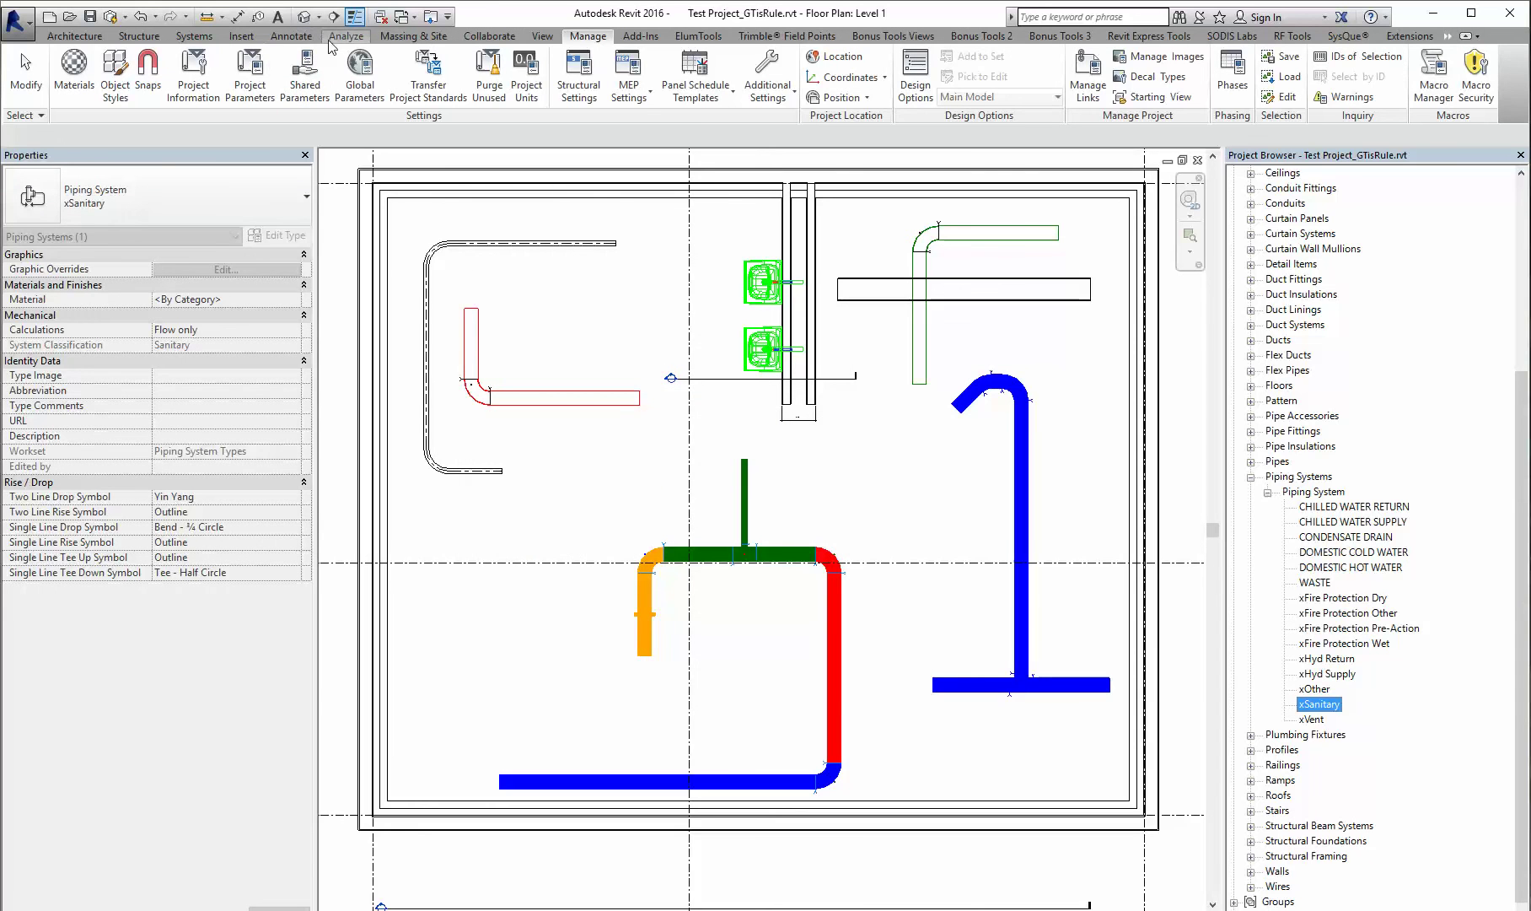
# Start a Copper (Stock) pipe assigned to the CONDENSATE DRAIN system type
pyautogui.click(193, 36)
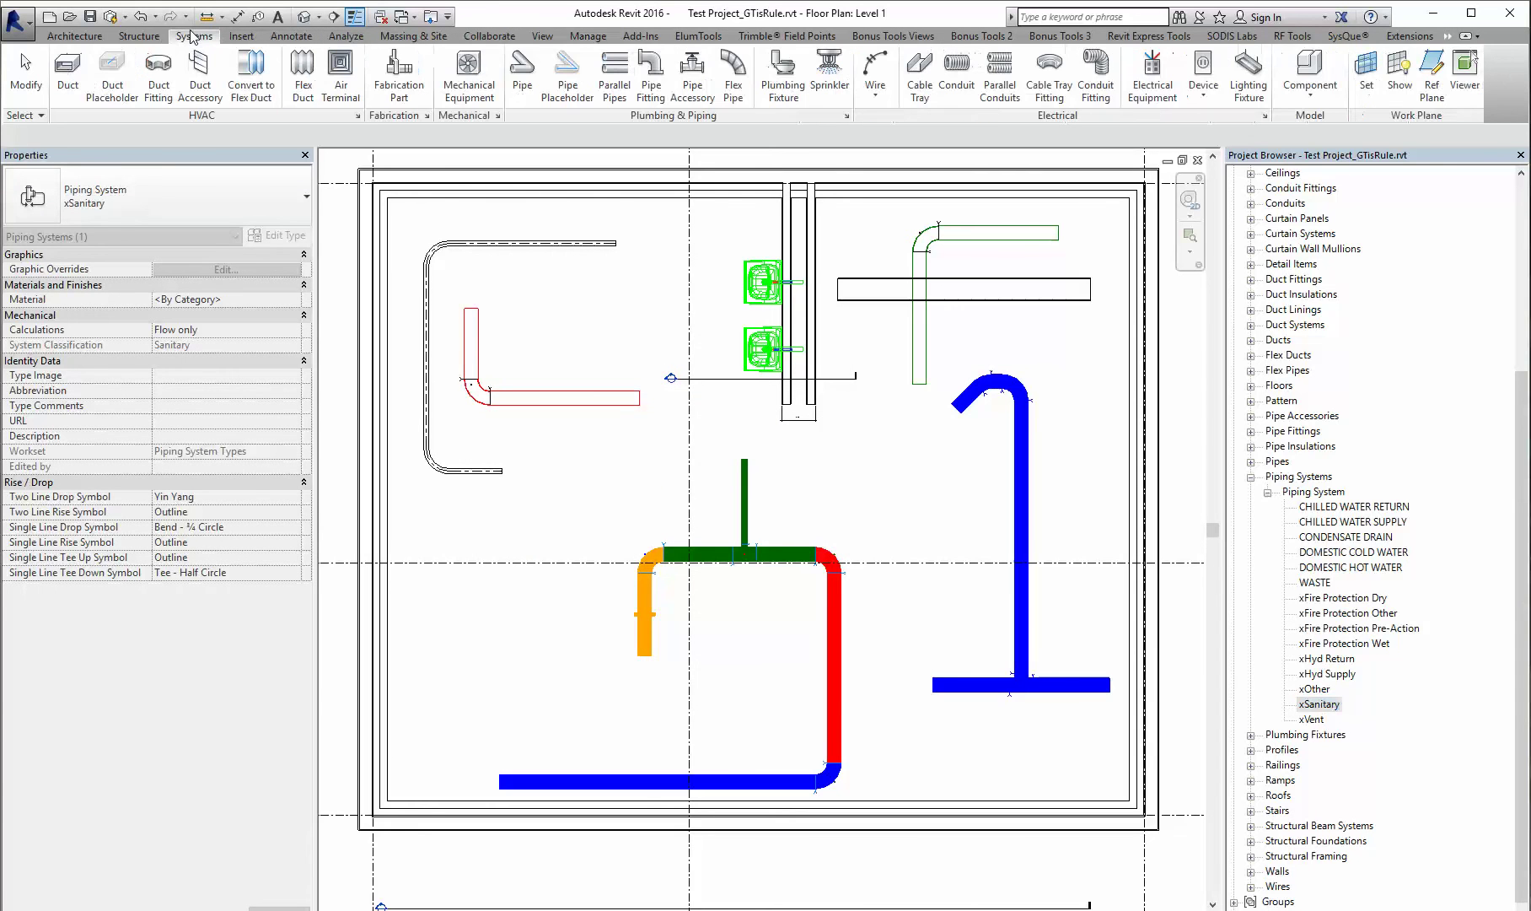
pyautogui.click(523, 72)
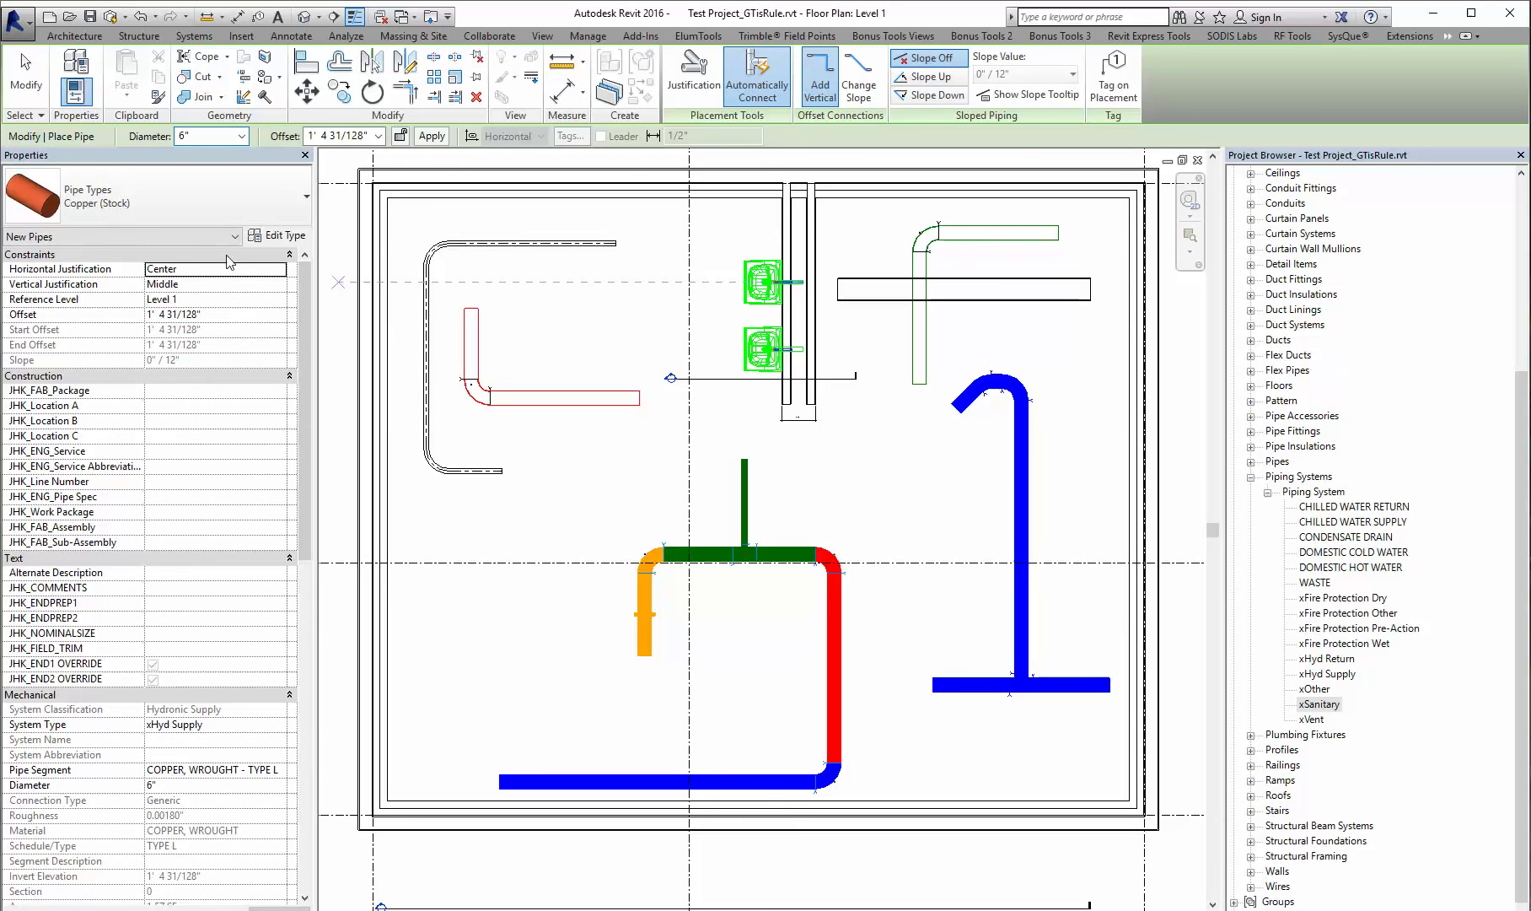
pyautogui.click(192, 203)
pyautogui.click(192, 200)
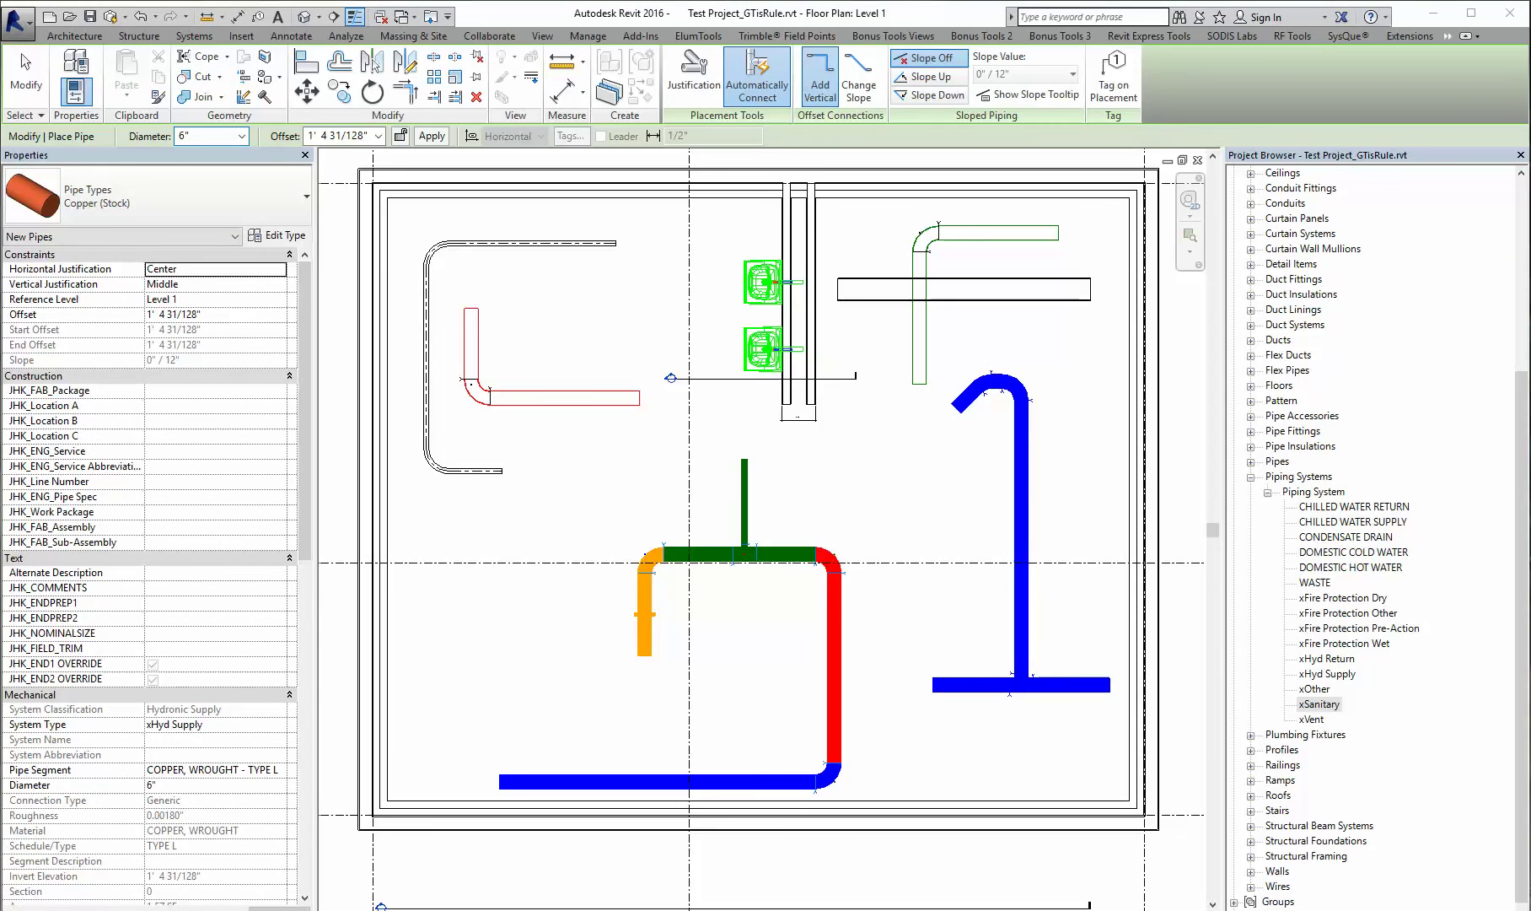
pyautogui.click(279, 726)
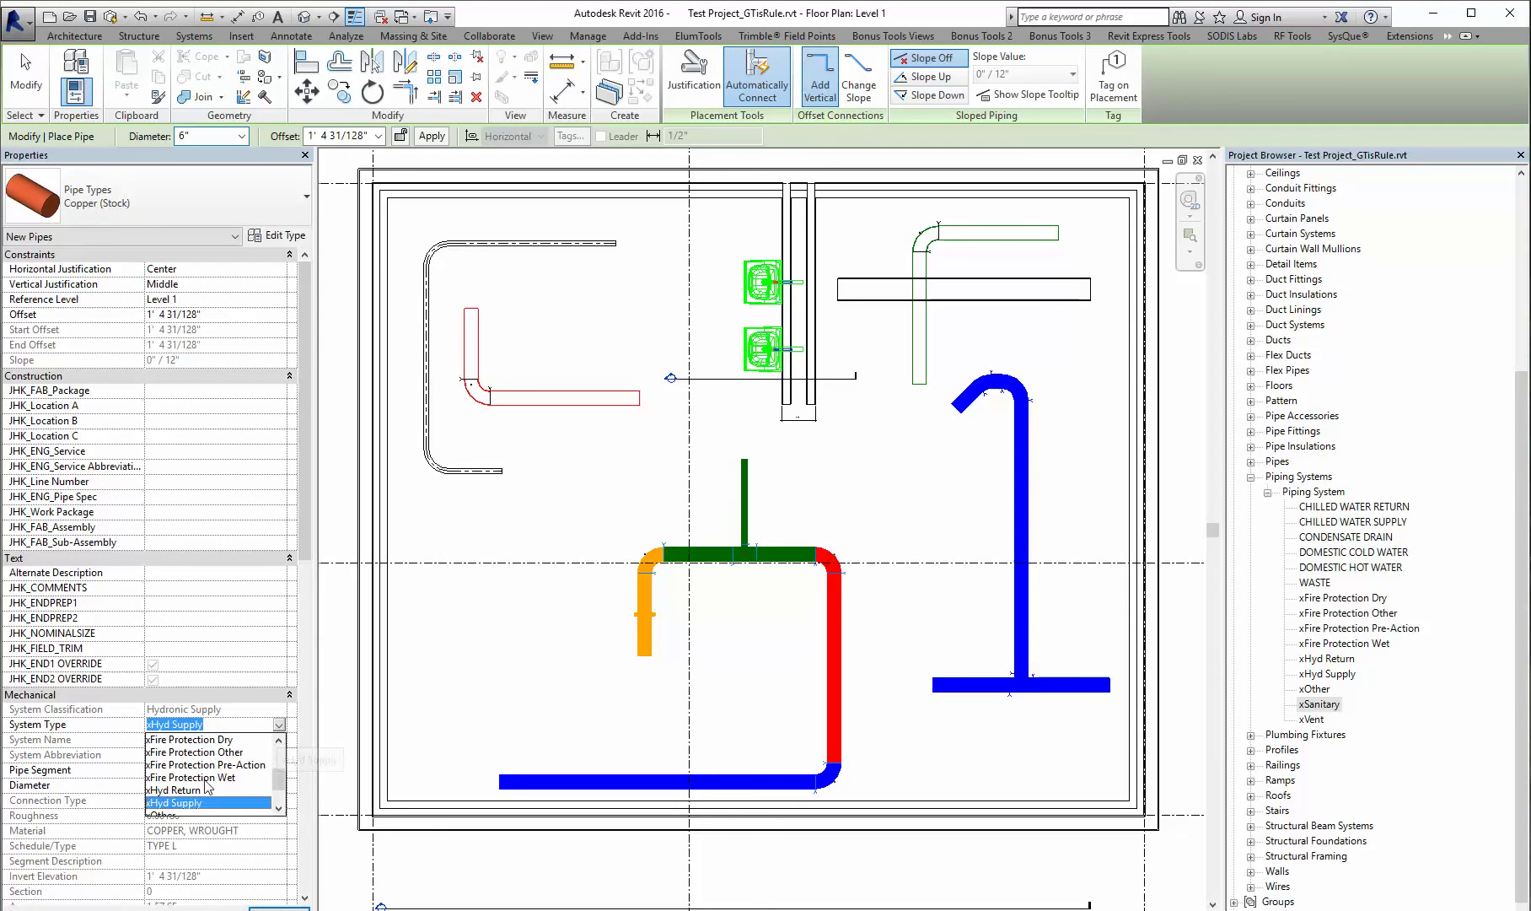
pyautogui.scroll(2, 202, 785)
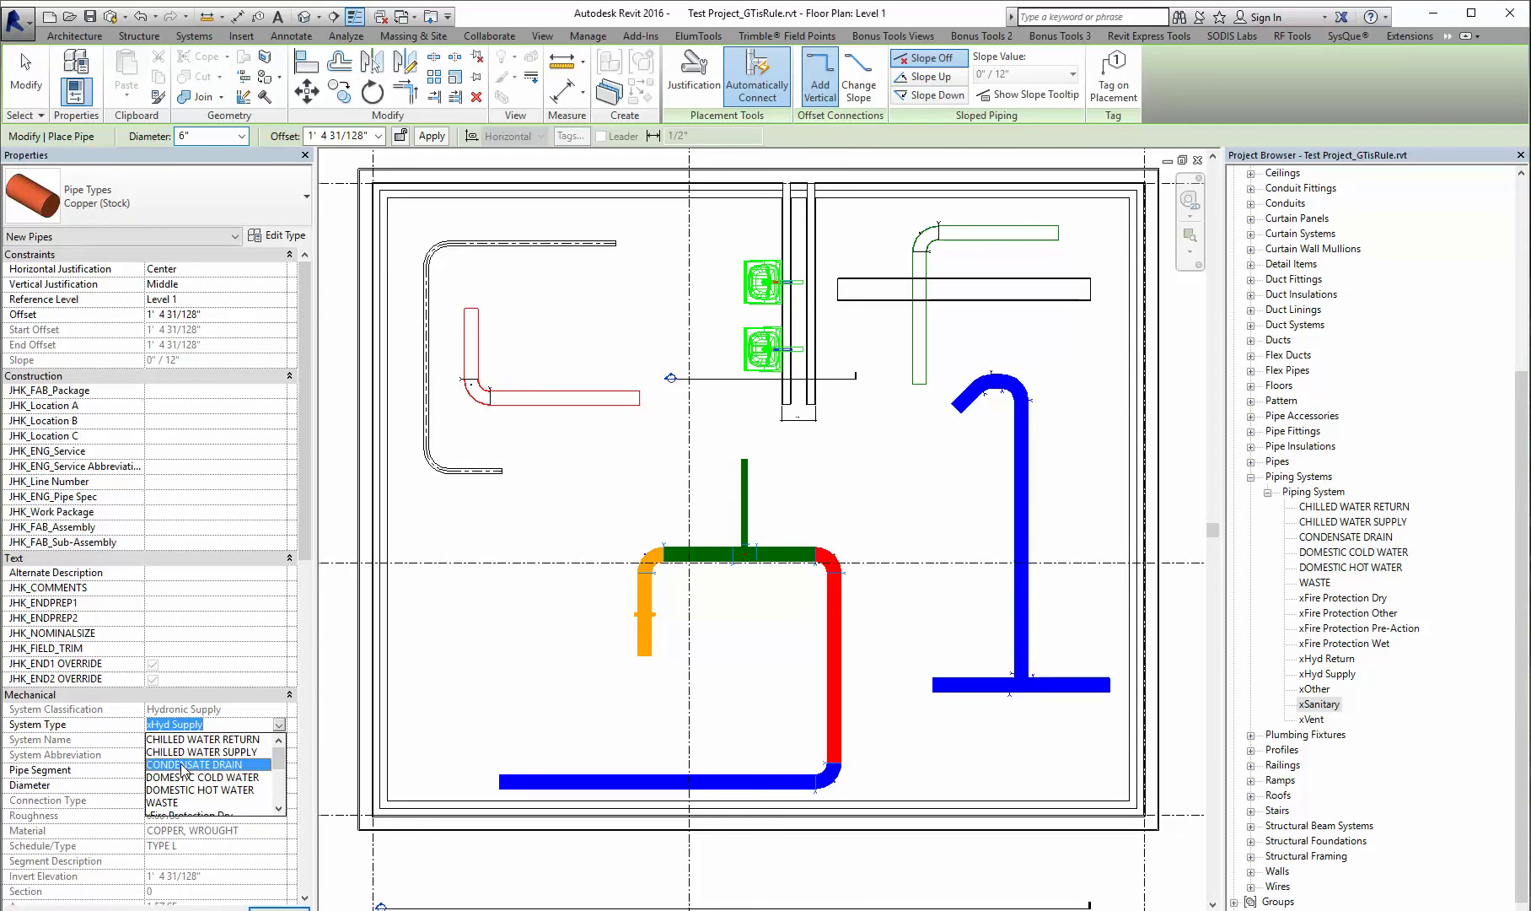
pyautogui.click(182, 765)
# Draw a horizontal test pipe in the lower-left of the Level 1 plan
pyautogui.click(445, 703)
pyautogui.click(629, 710)
pyautogui.press('Escape')
pyautogui.press('Escape')
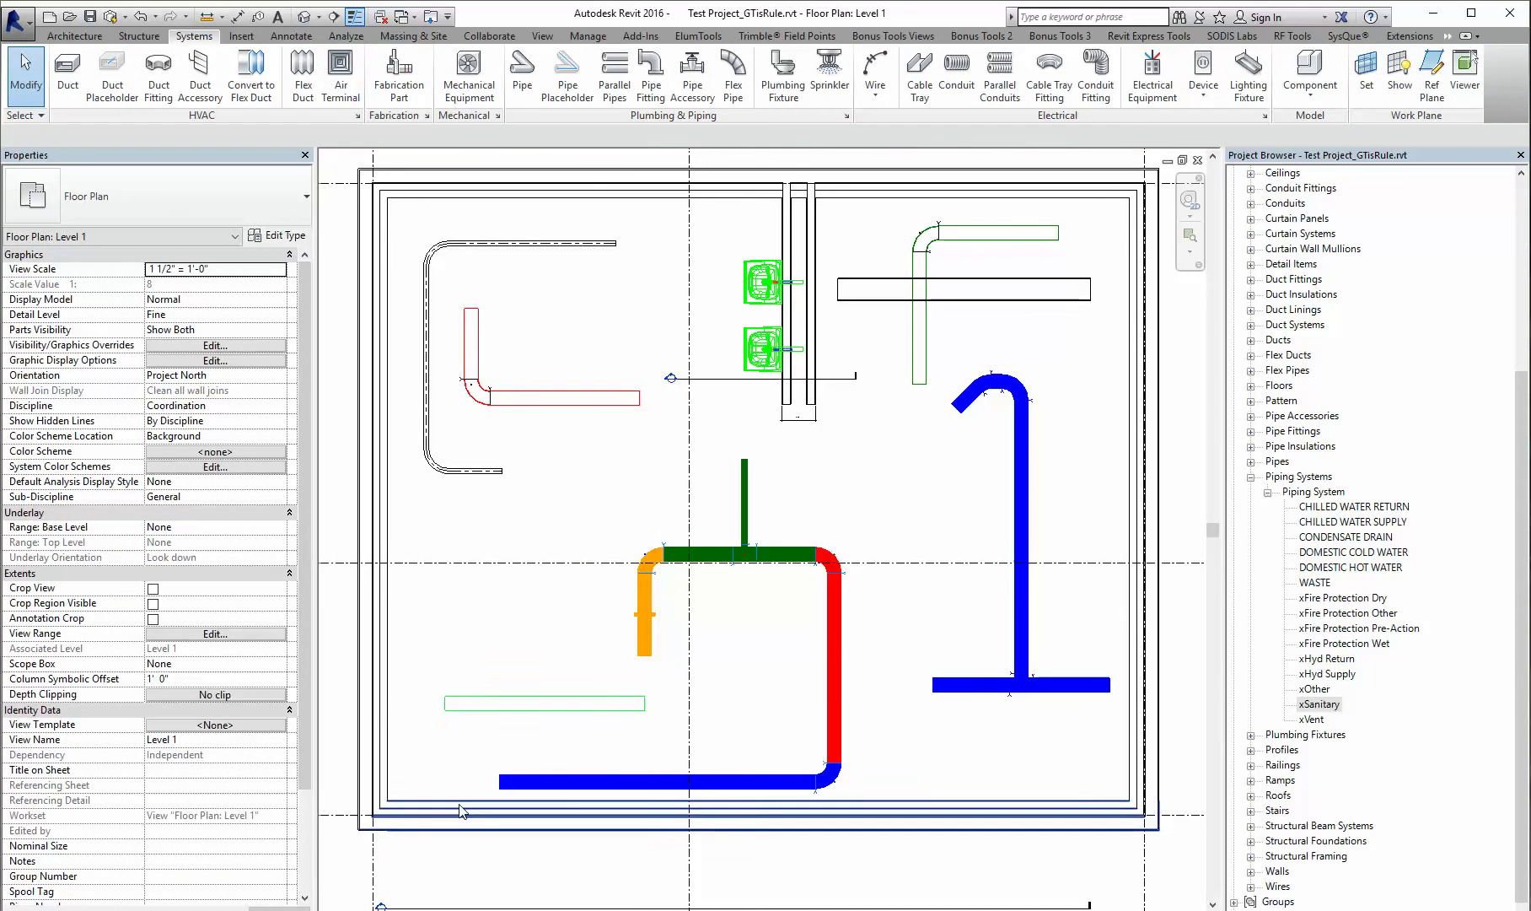
pyautogui.scroll(5, 480, 759)
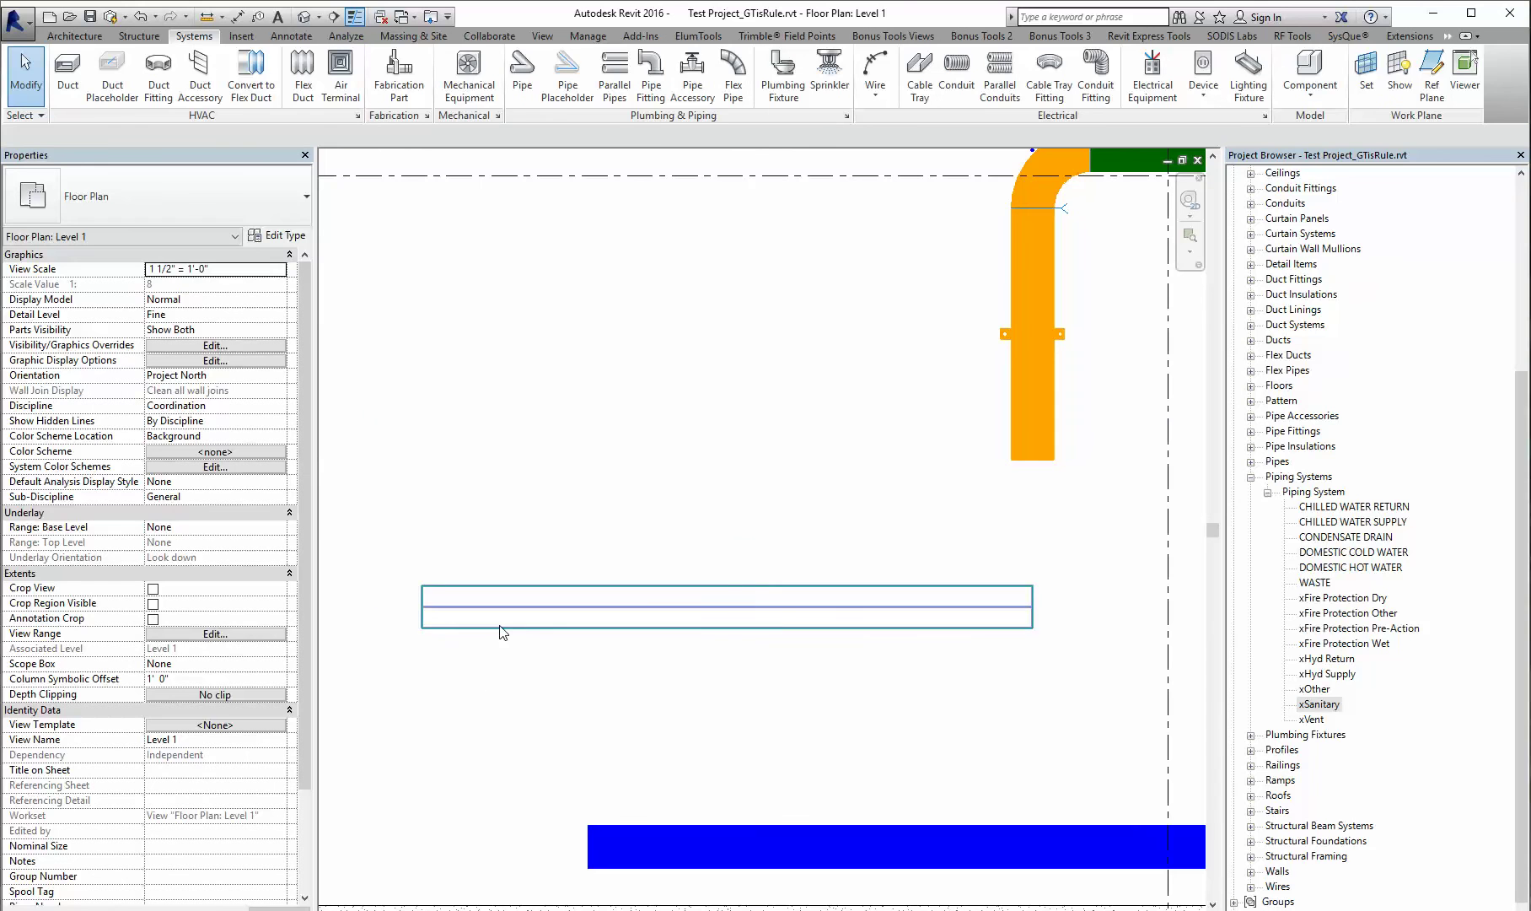
pyautogui.click(502, 631)
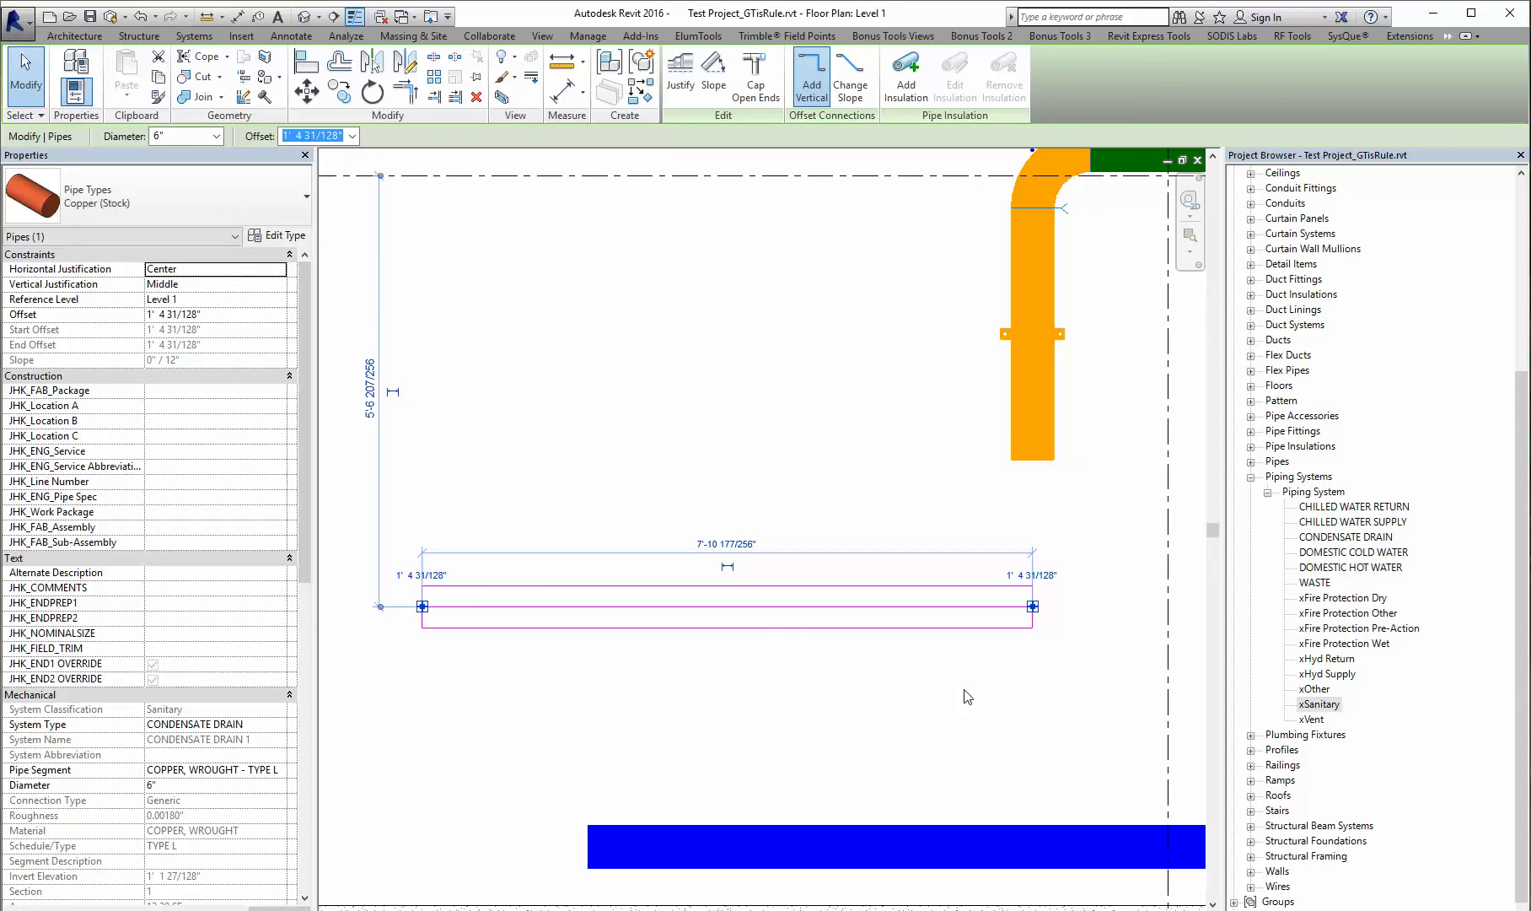
pyautogui.click(598, 684)
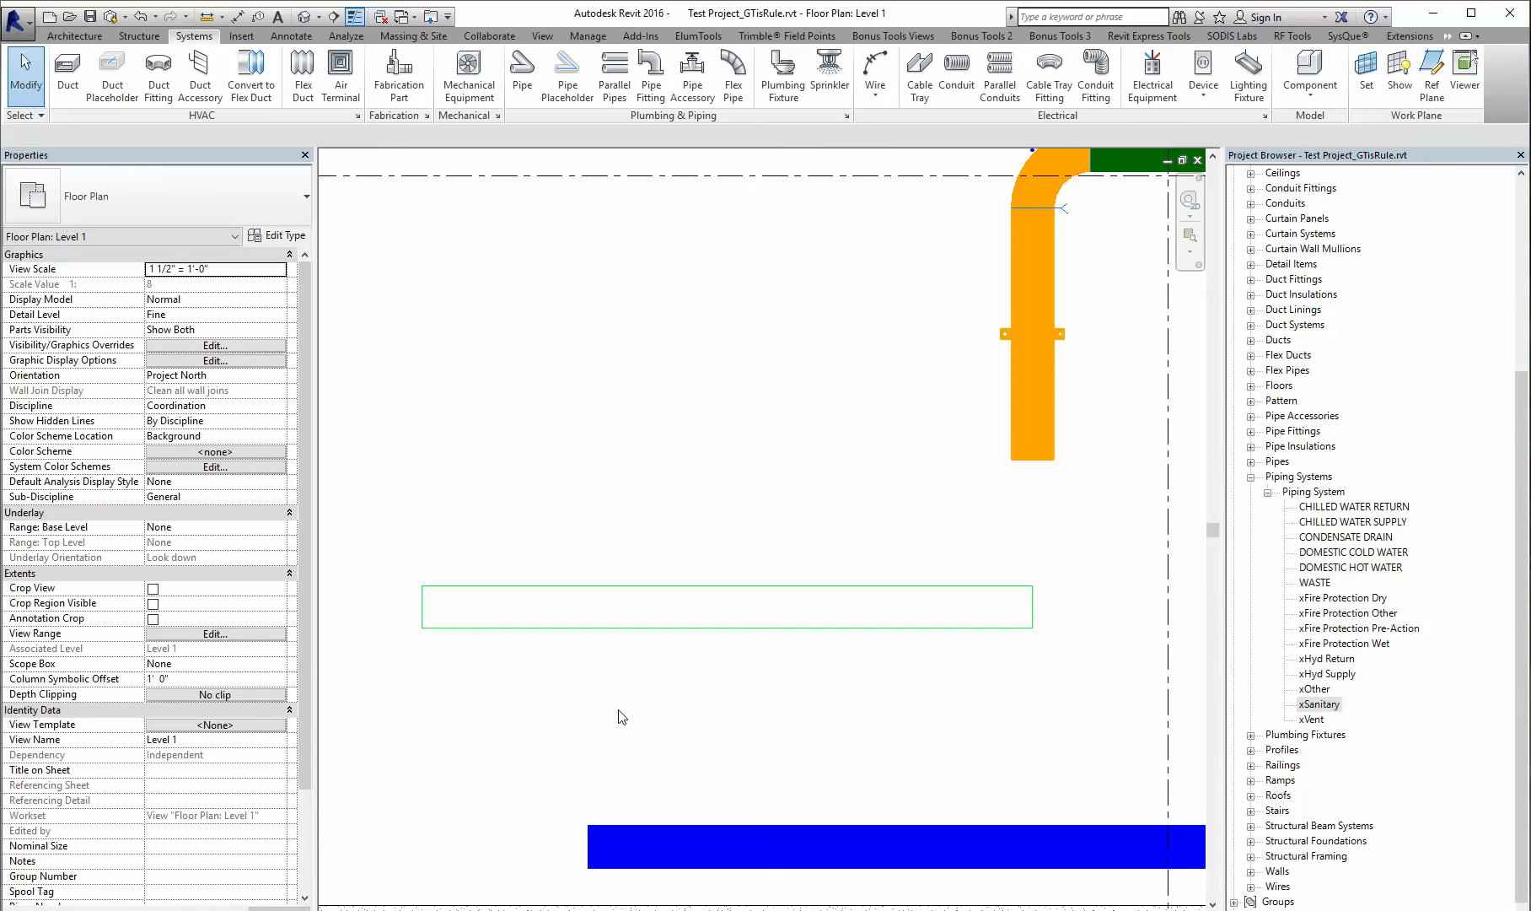
pyautogui.scroll(-4, 639, 376)
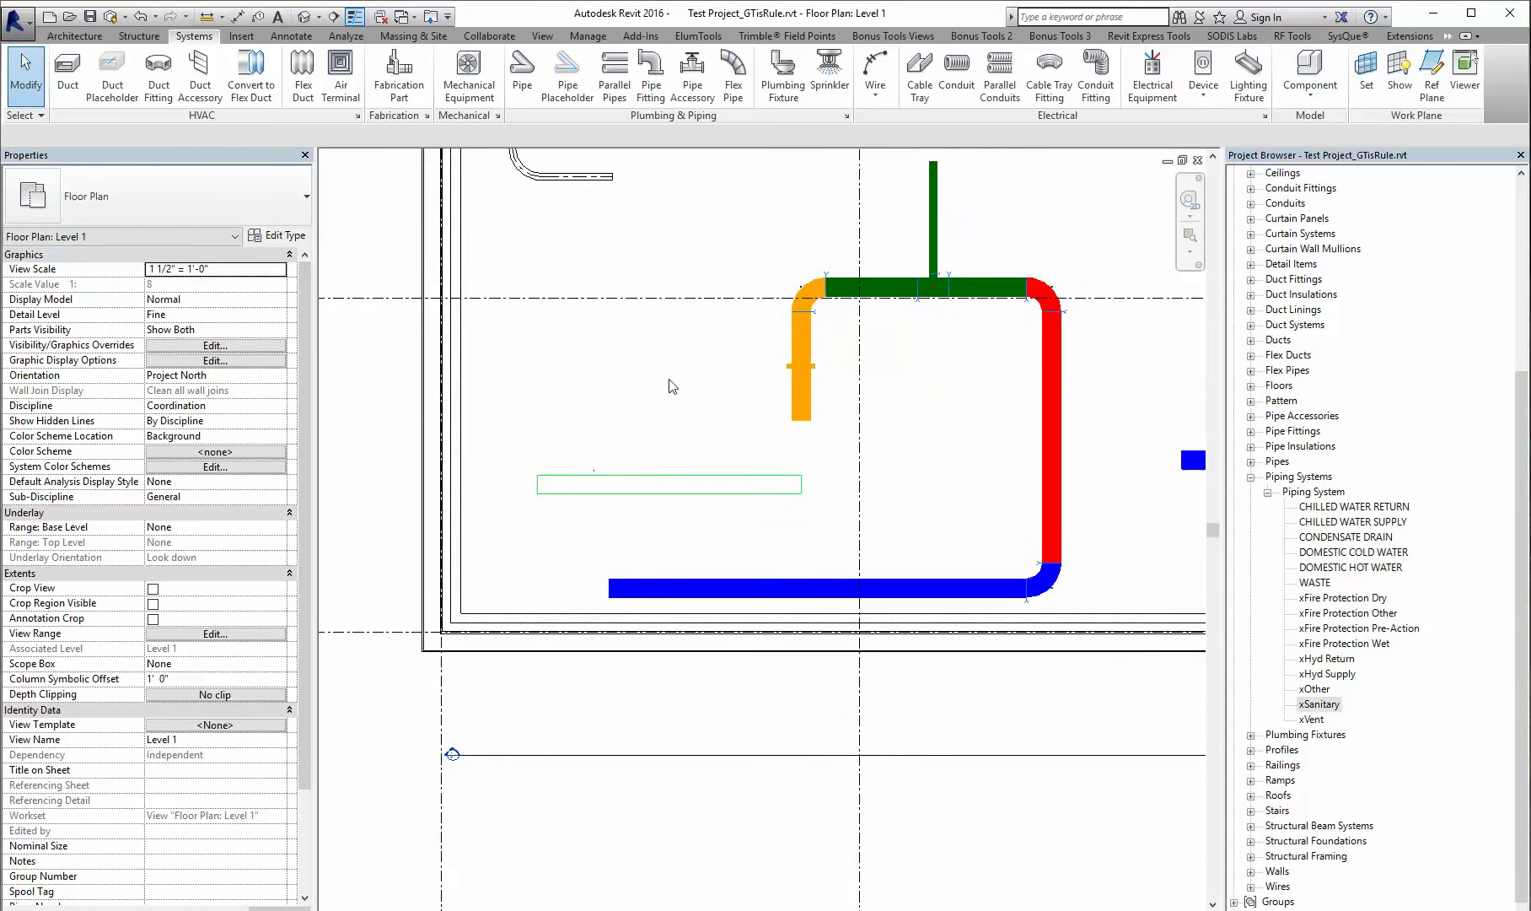
pyautogui.scroll(-3, 679, 373)
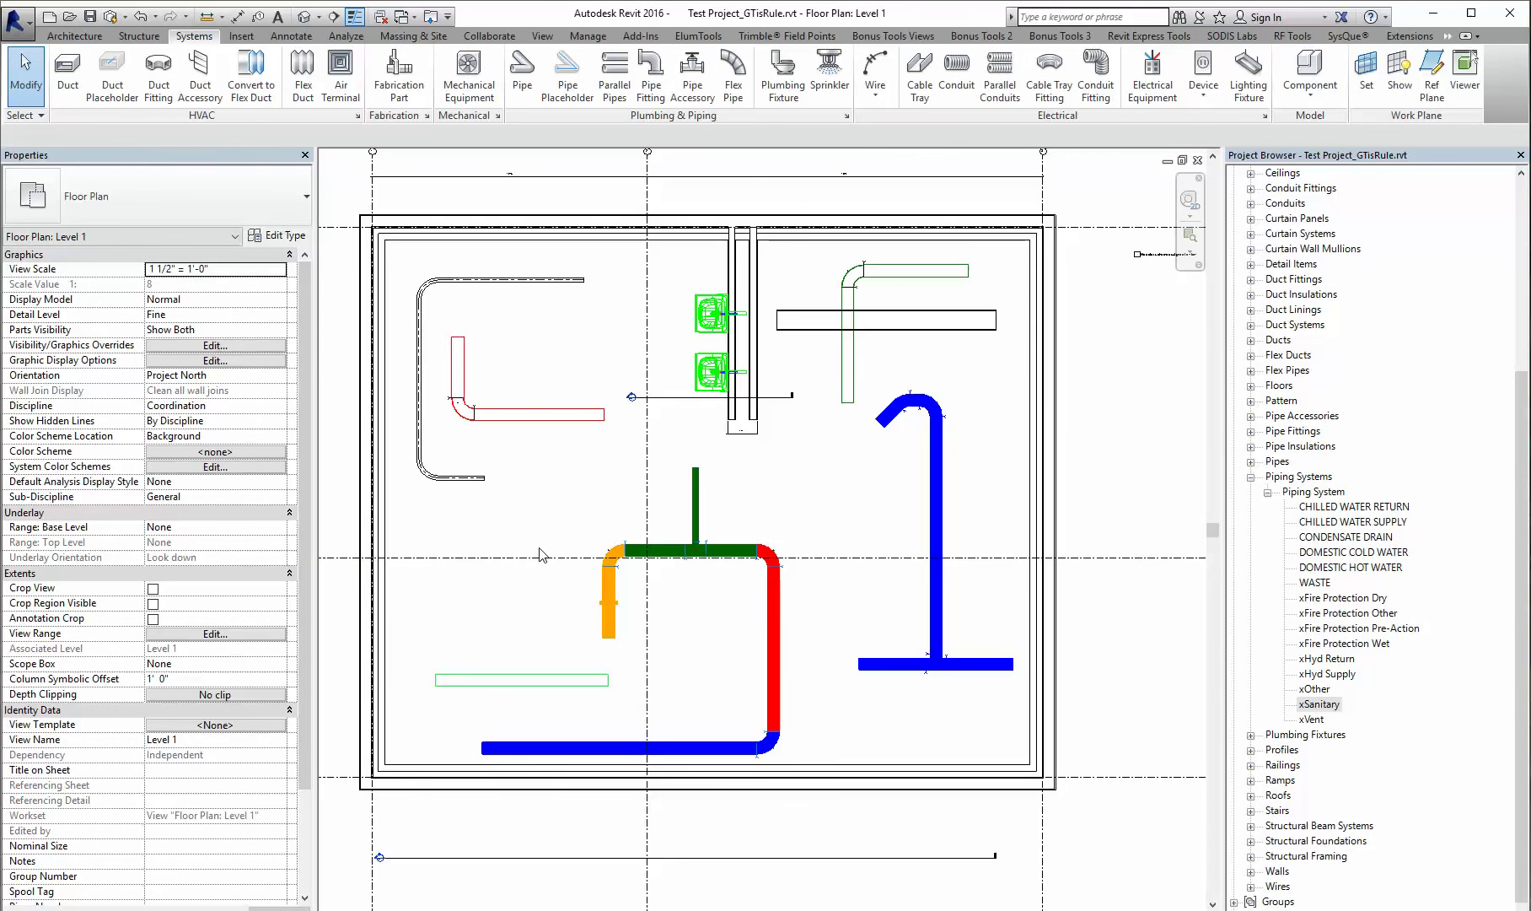
pyautogui.moveTo(551, 560); pyautogui.dragTo(587, 576, button='middle')
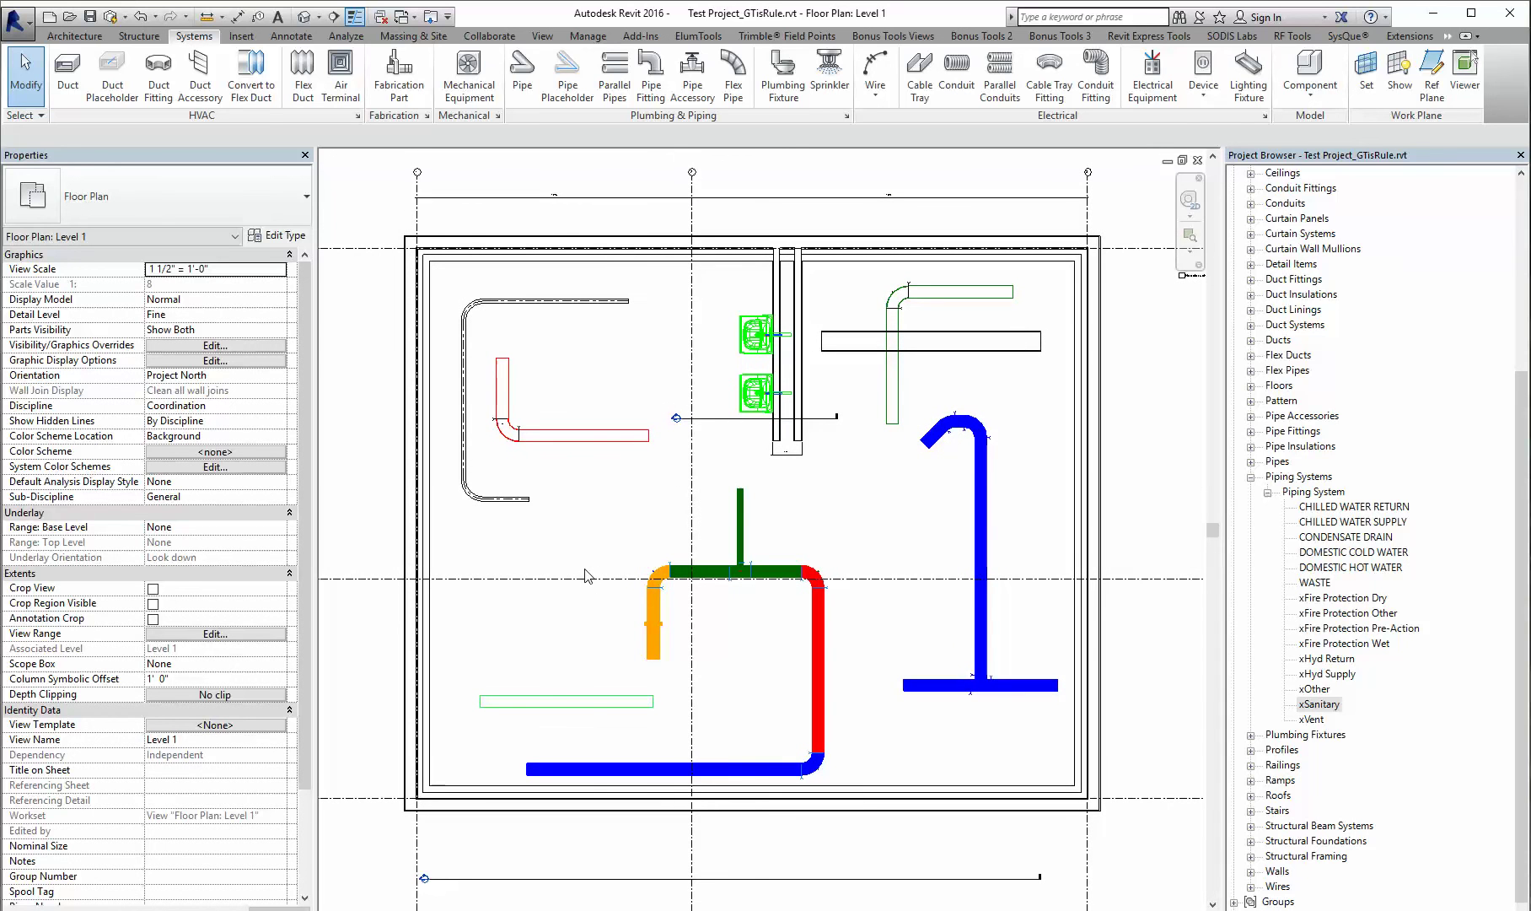